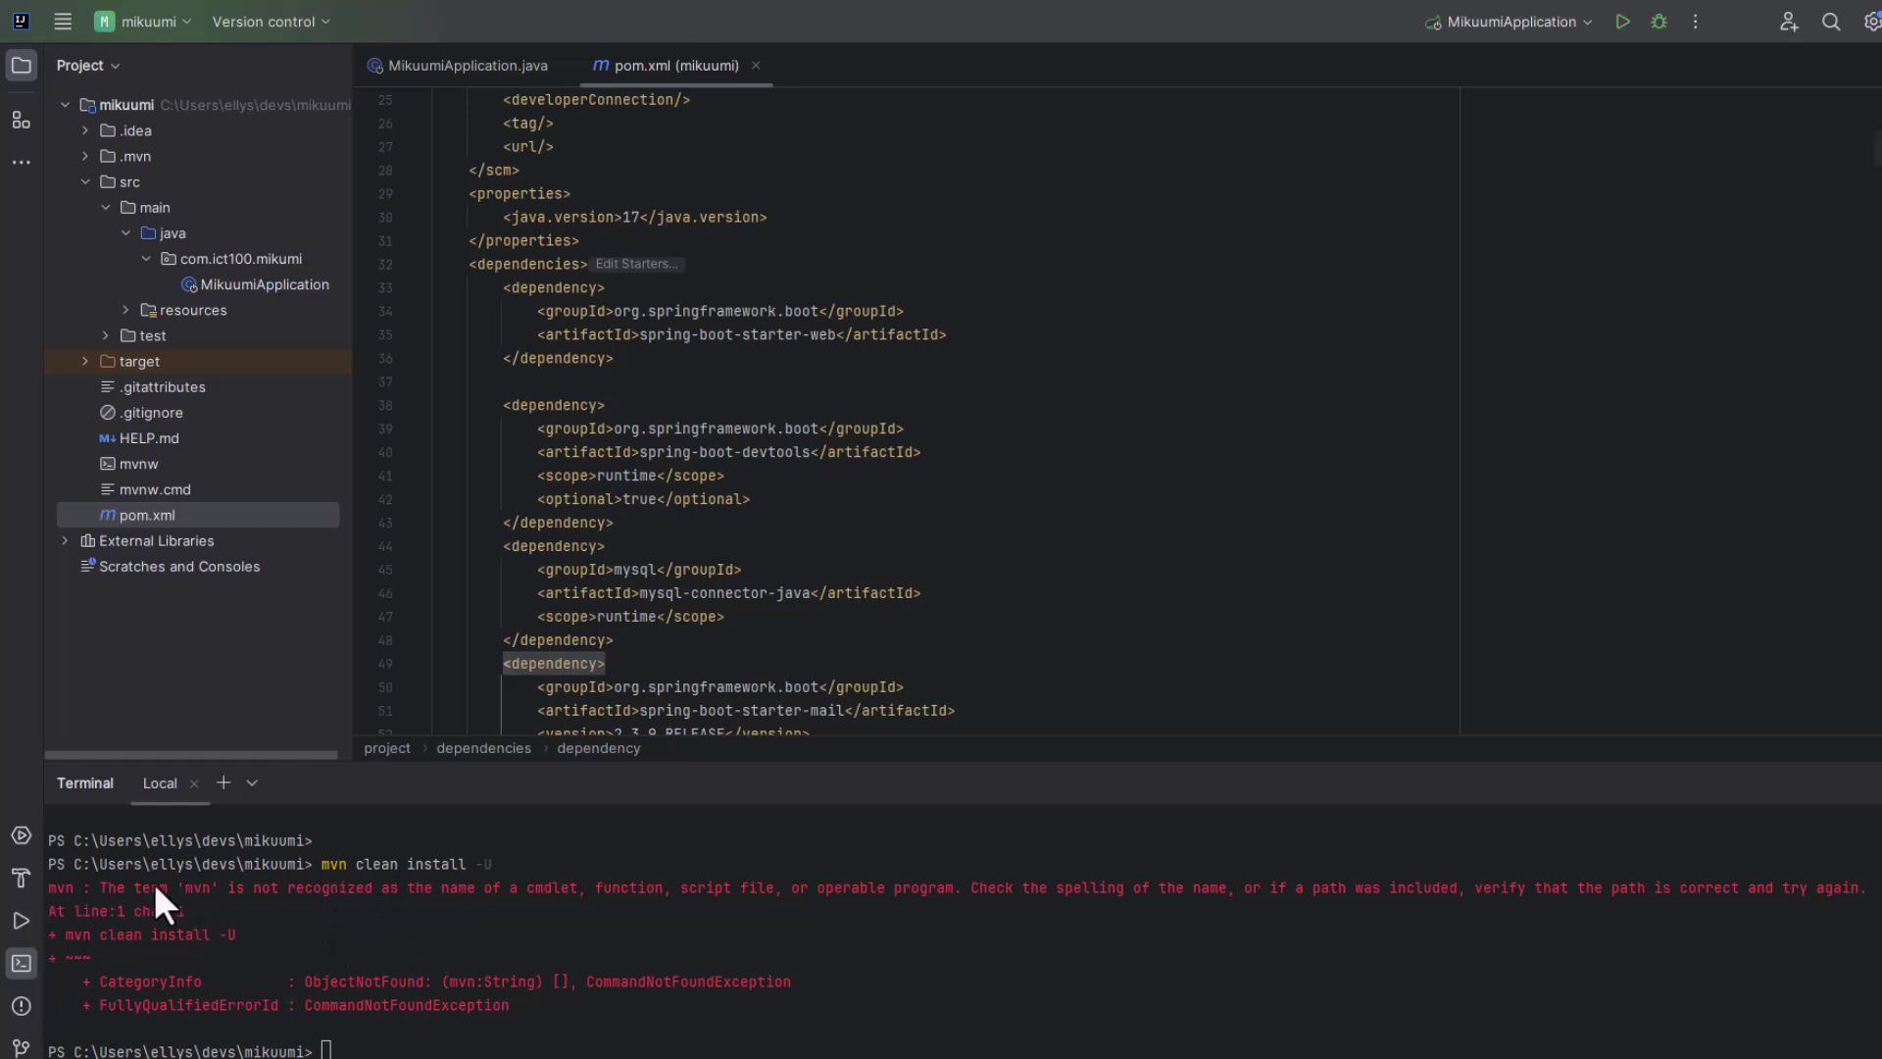
Check the mvn error in the terminal, then download apache-maven-3.9.9-bin.zip from the Maven website.
left_click(369, 934)
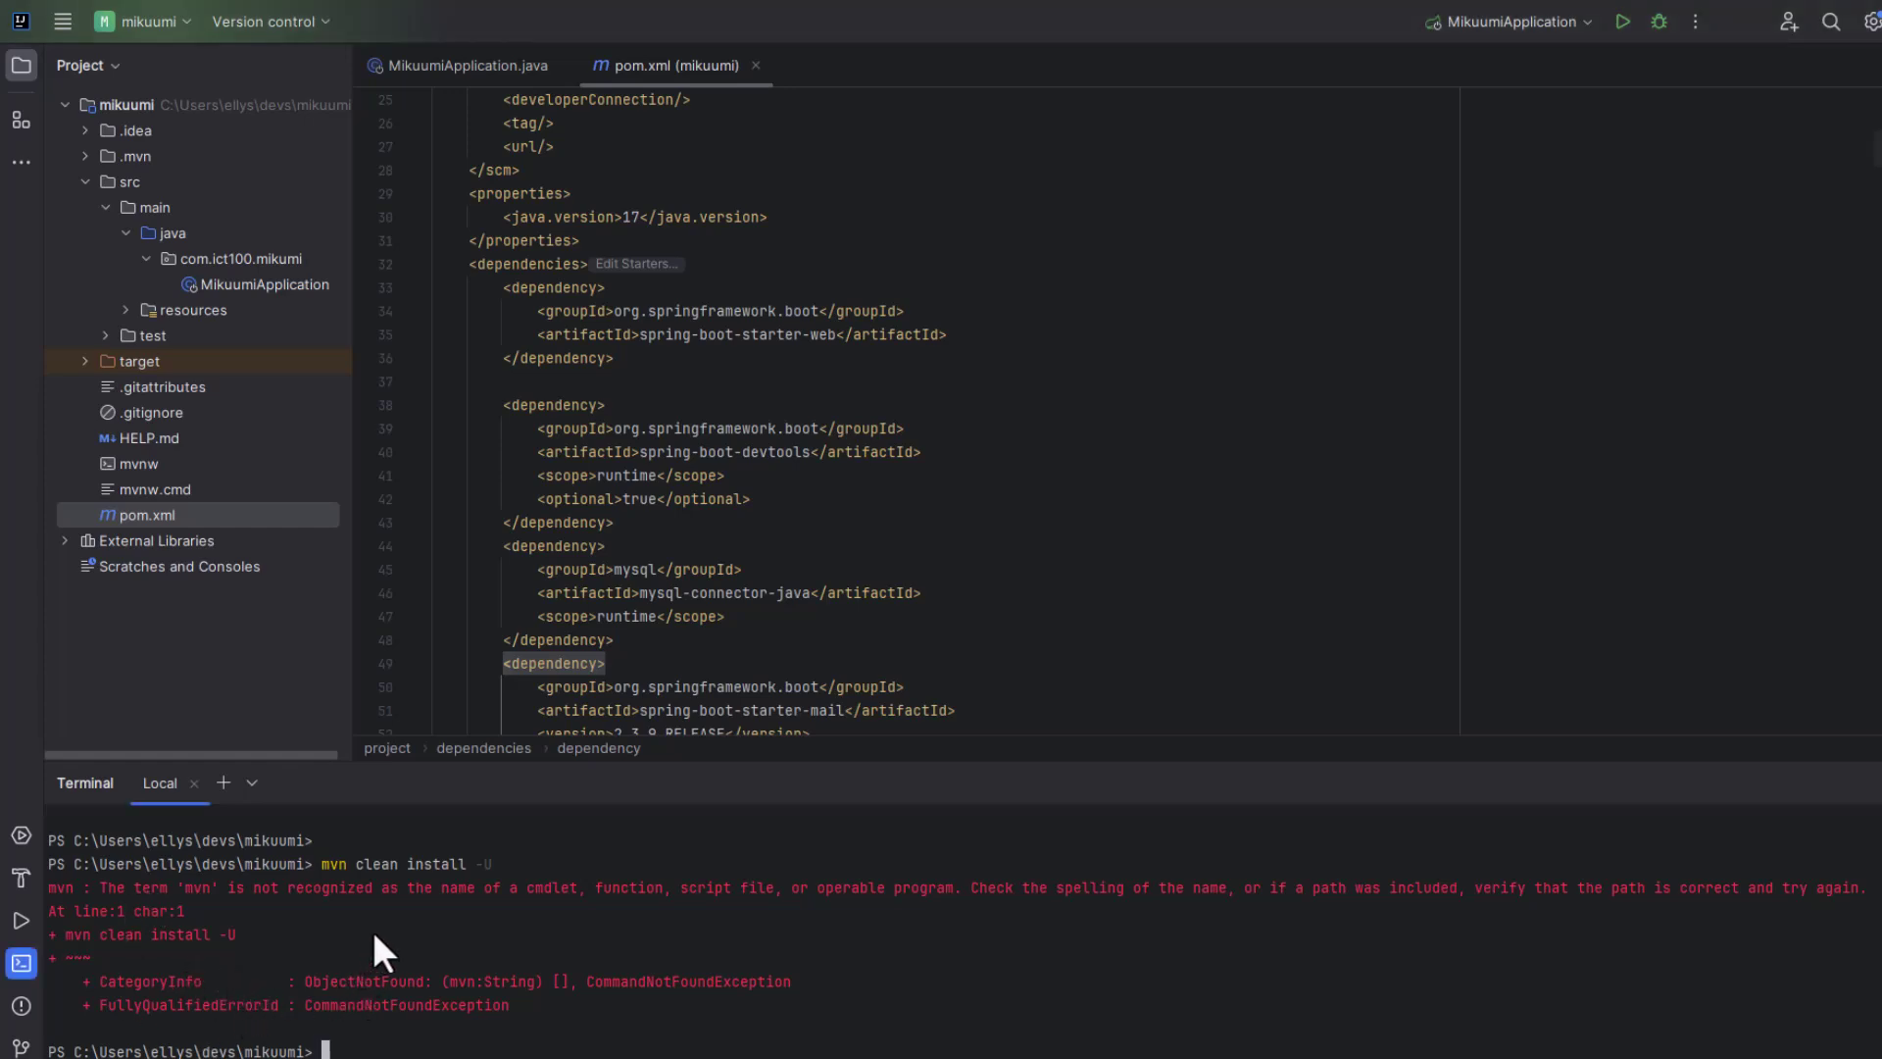
scroll(373, 932, "up", 2)
scroll(377, 937, "down", 2)
key("alt+Tab")
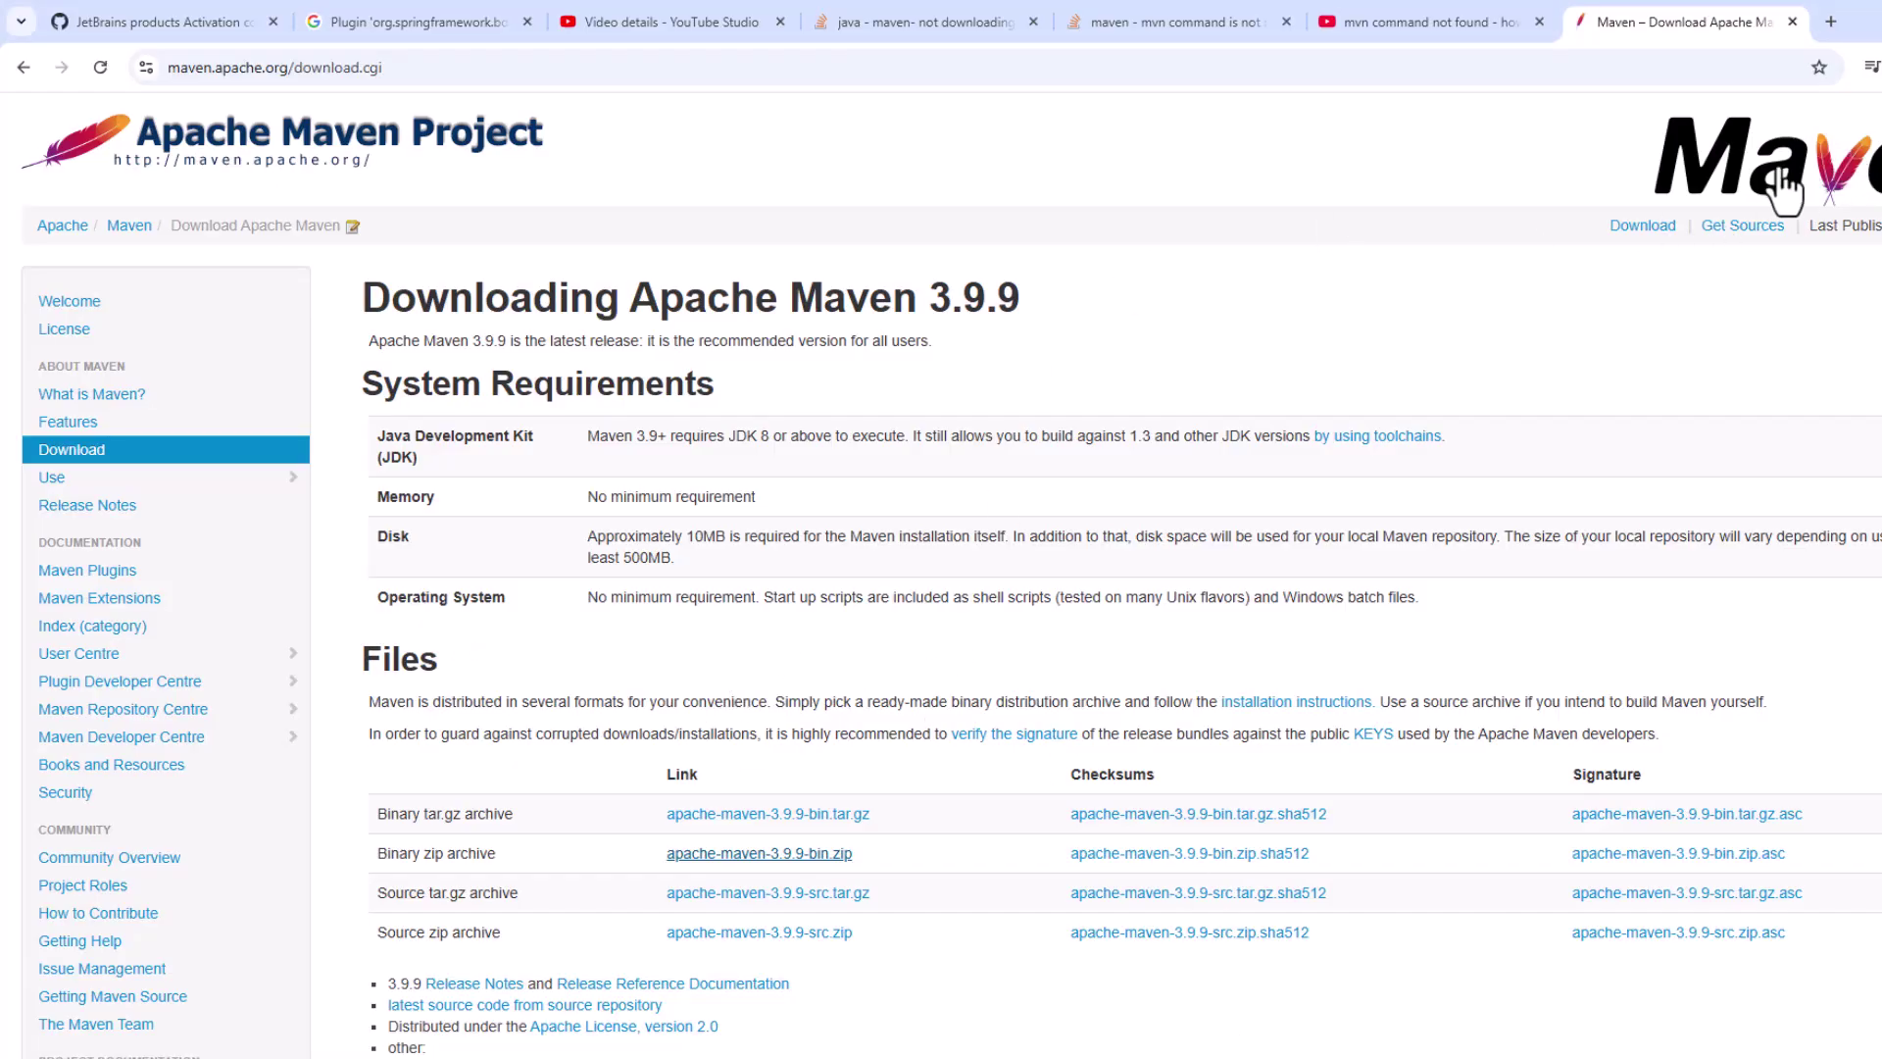
left_click(799, 861)
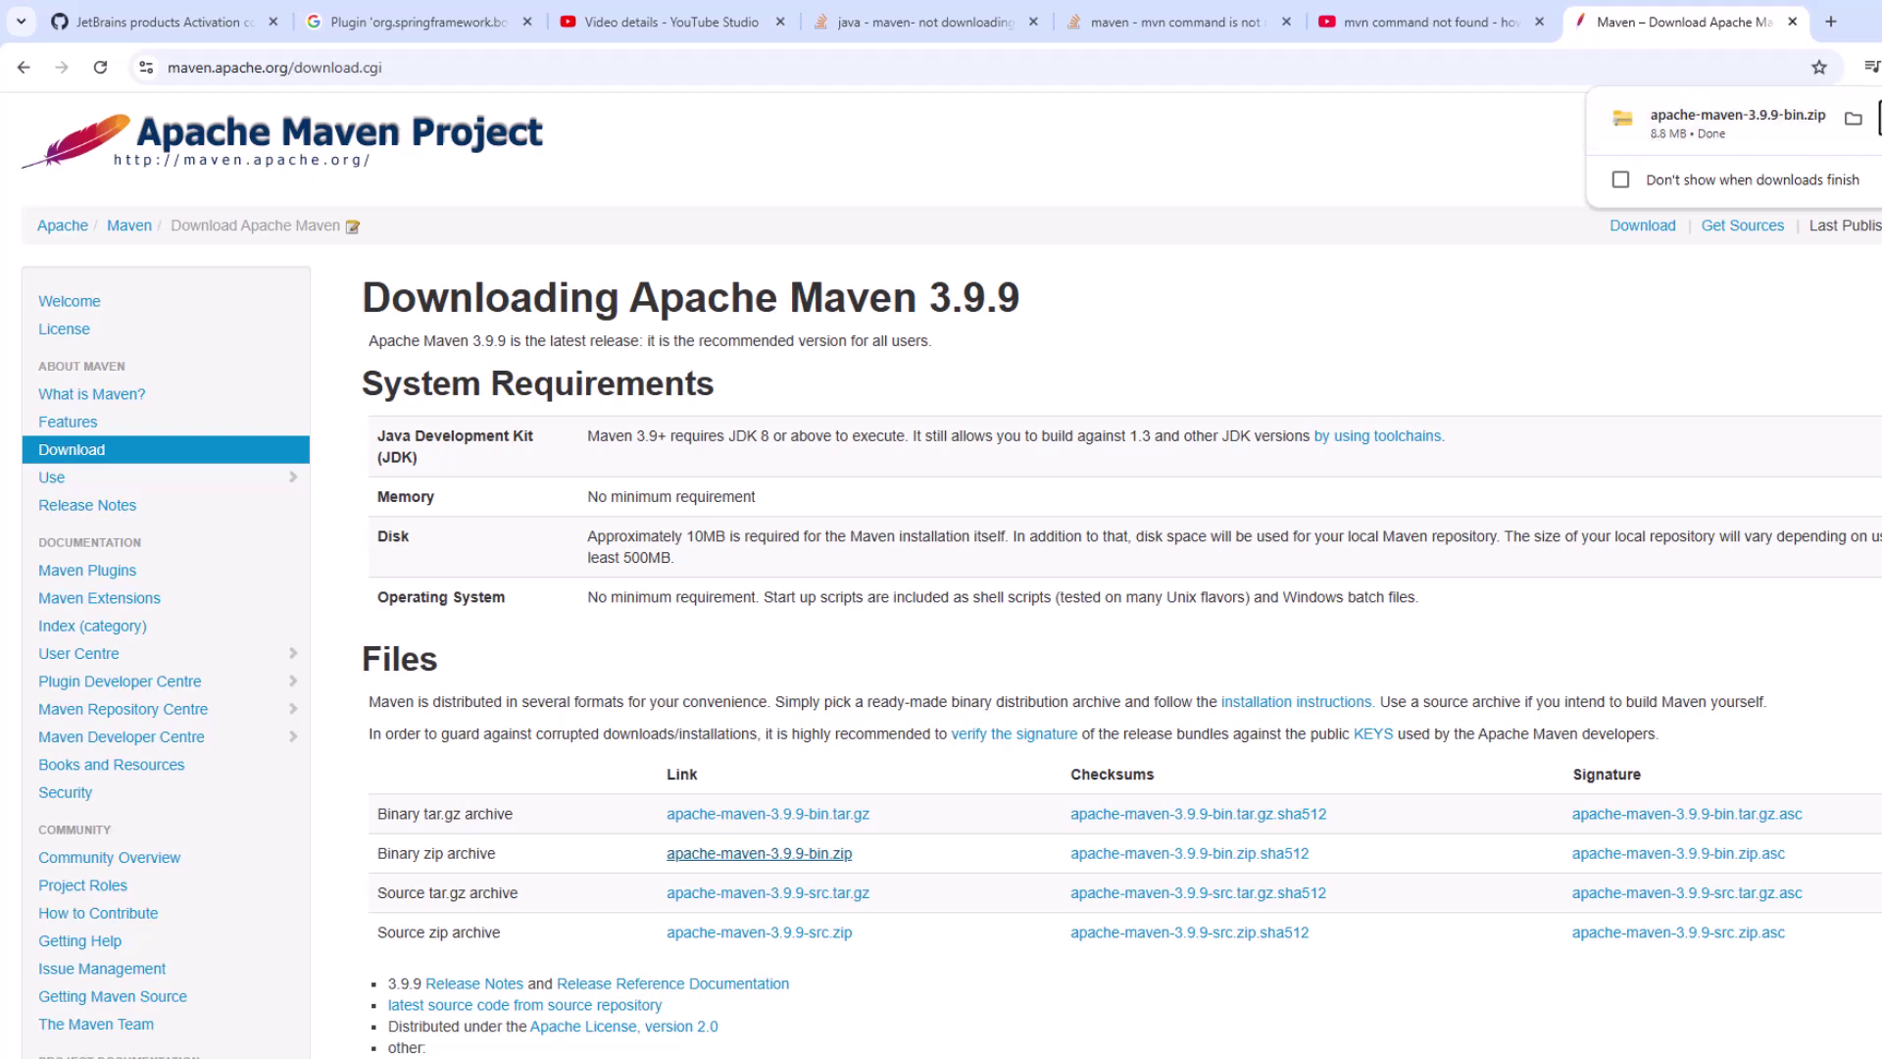
Open the downloaded Maven zip and inspect its apache-maven-3.9.9 and bin folders.
left_click(1853, 118)
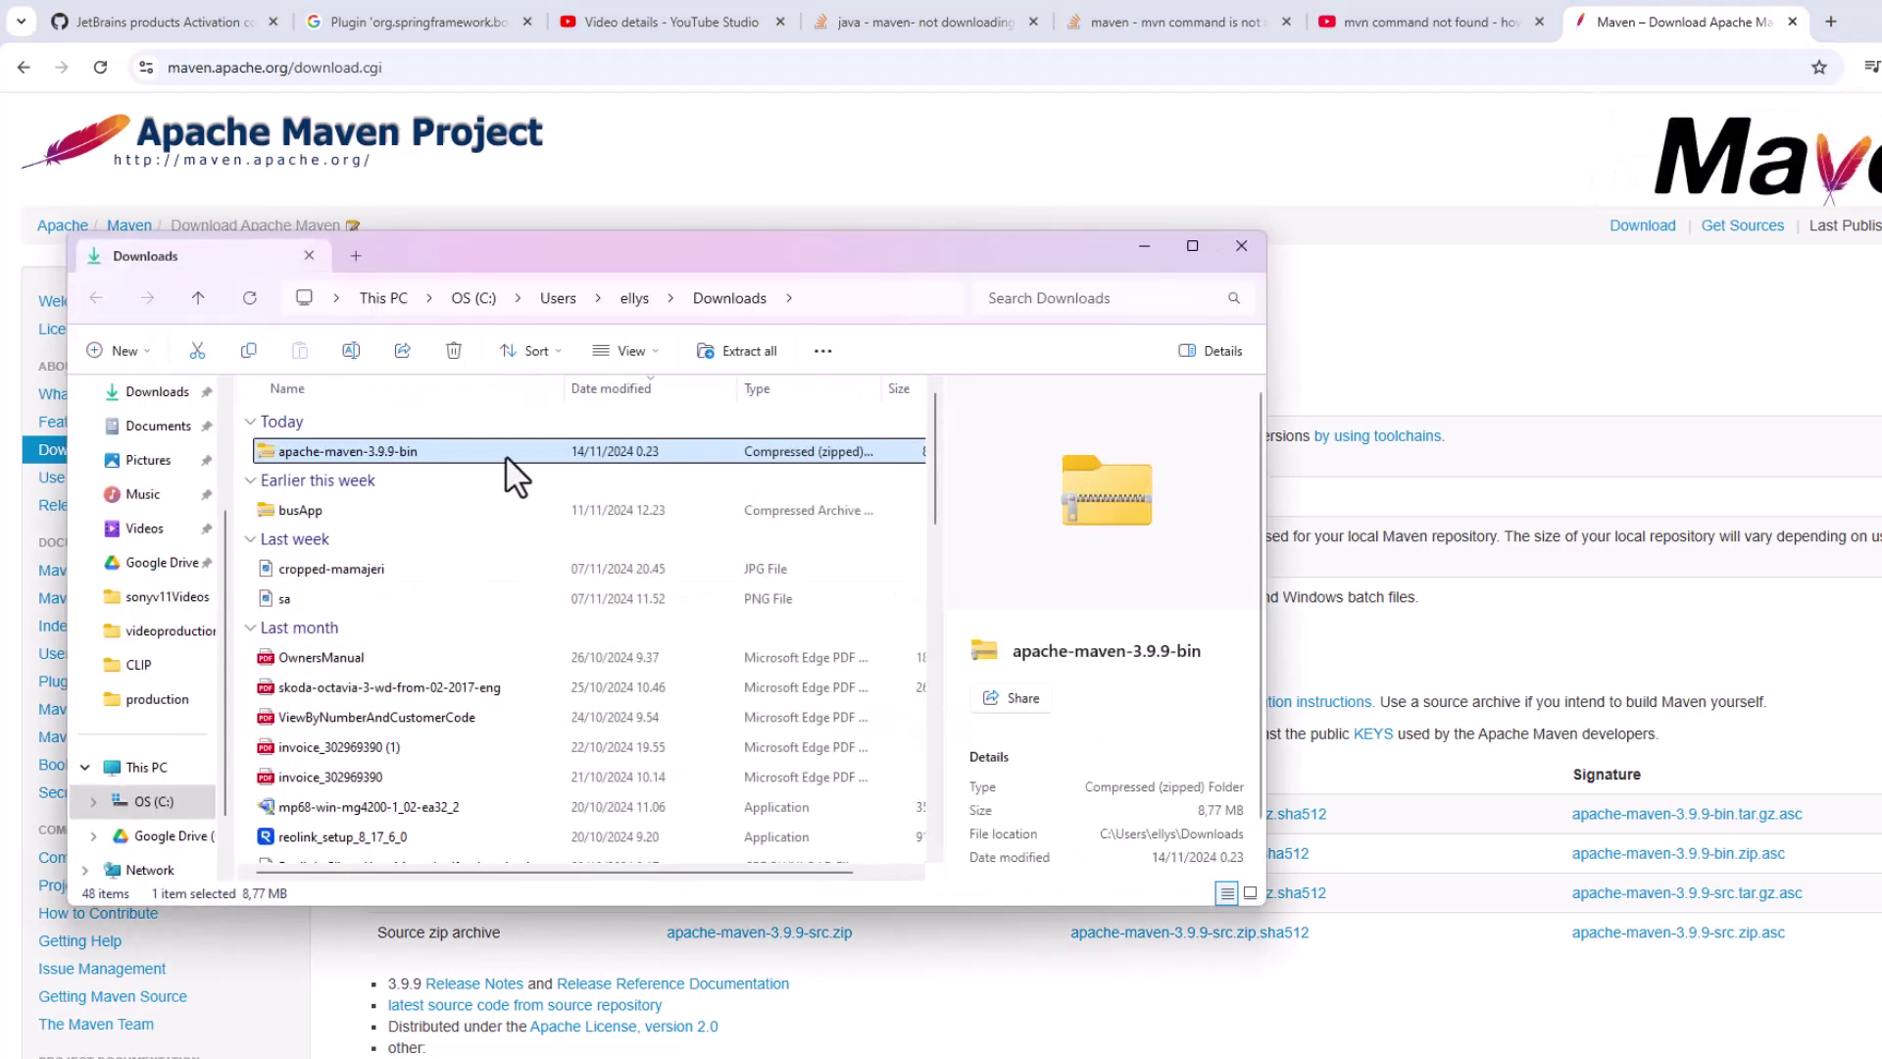
double_click(327, 449)
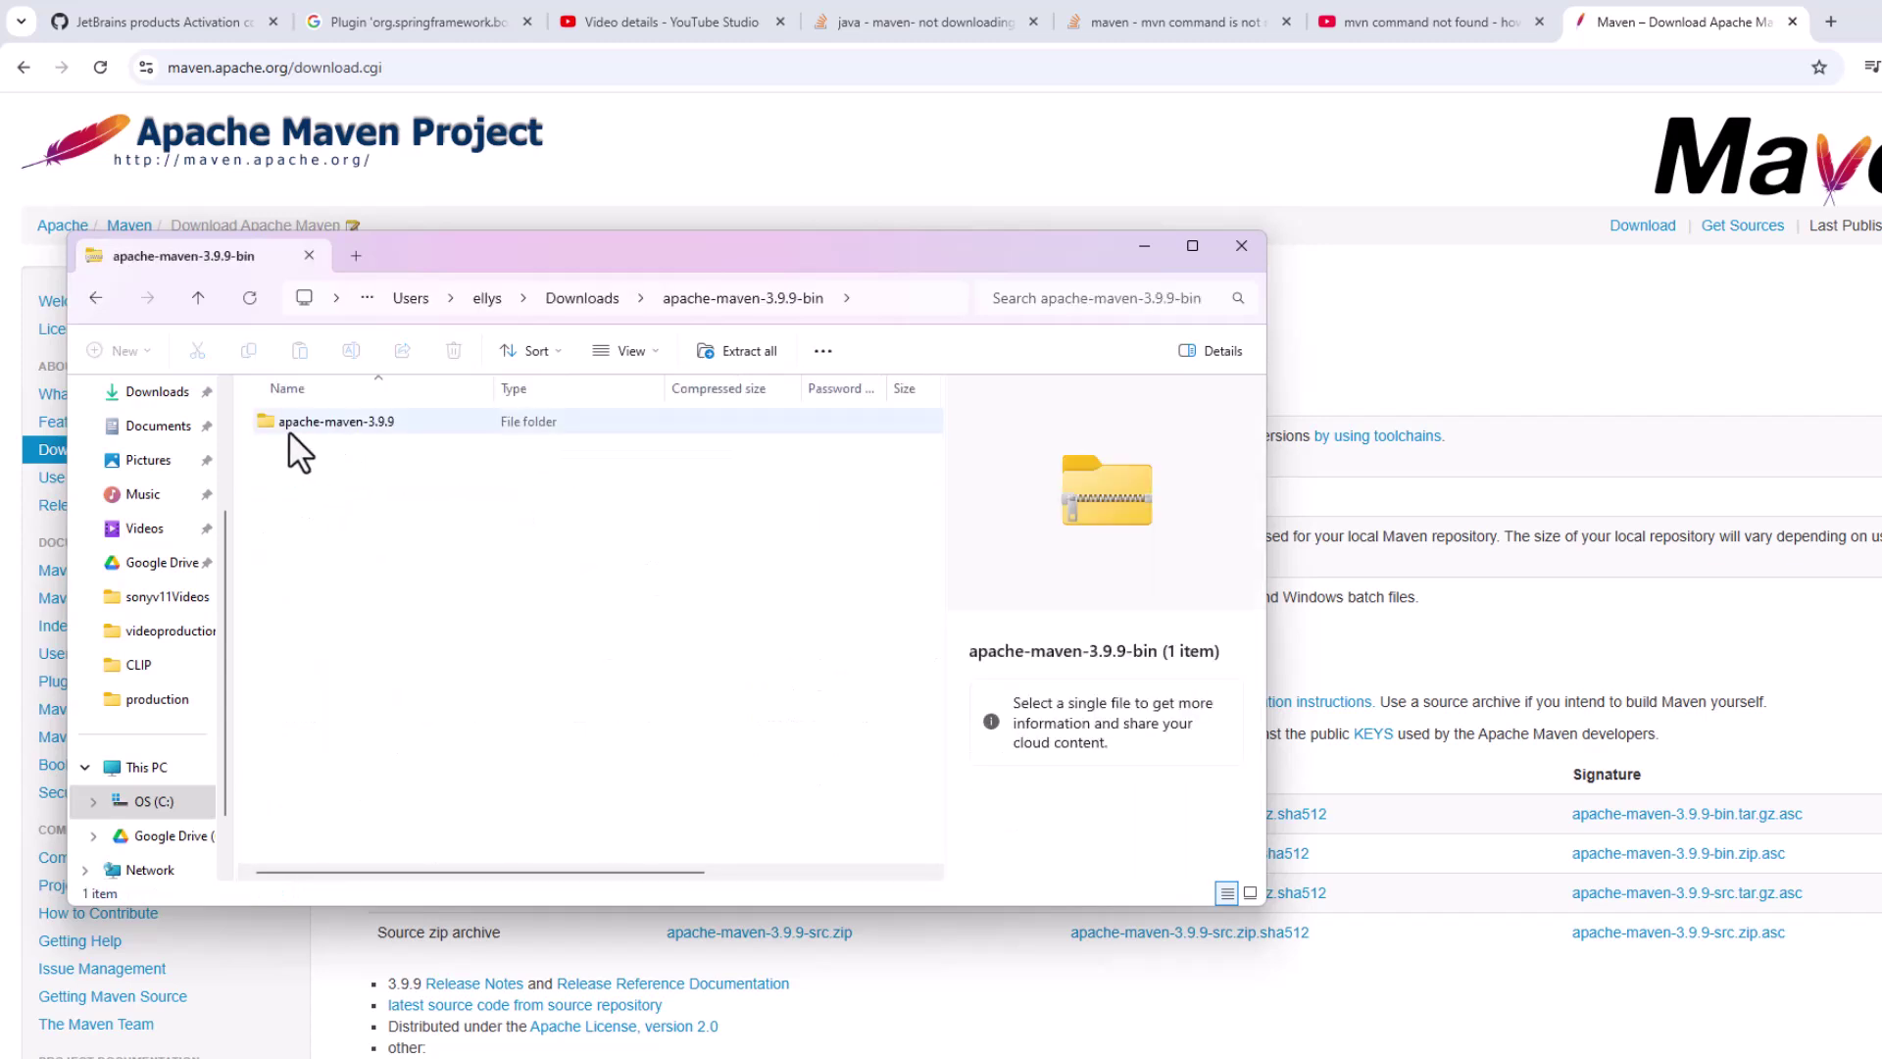
left_click(345, 426)
double_click(353, 432)
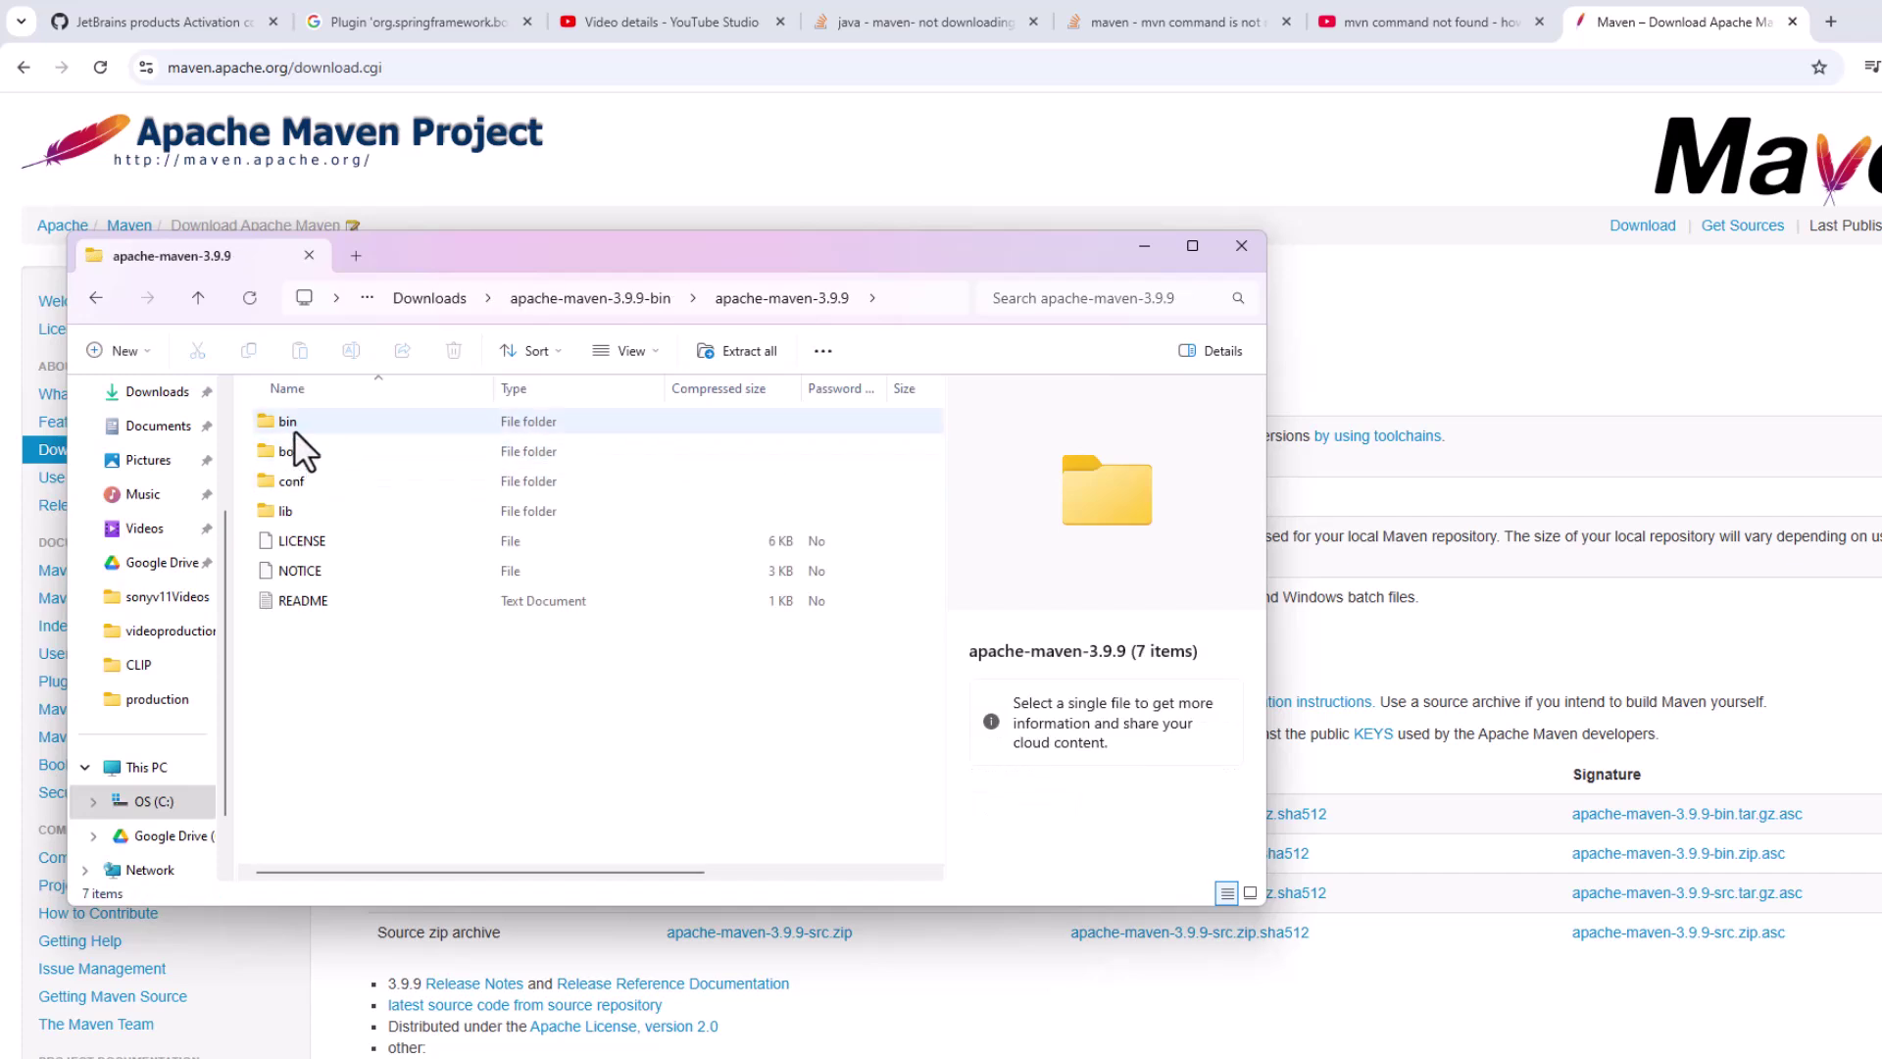
double_click(280, 424)
left_click(97, 299)
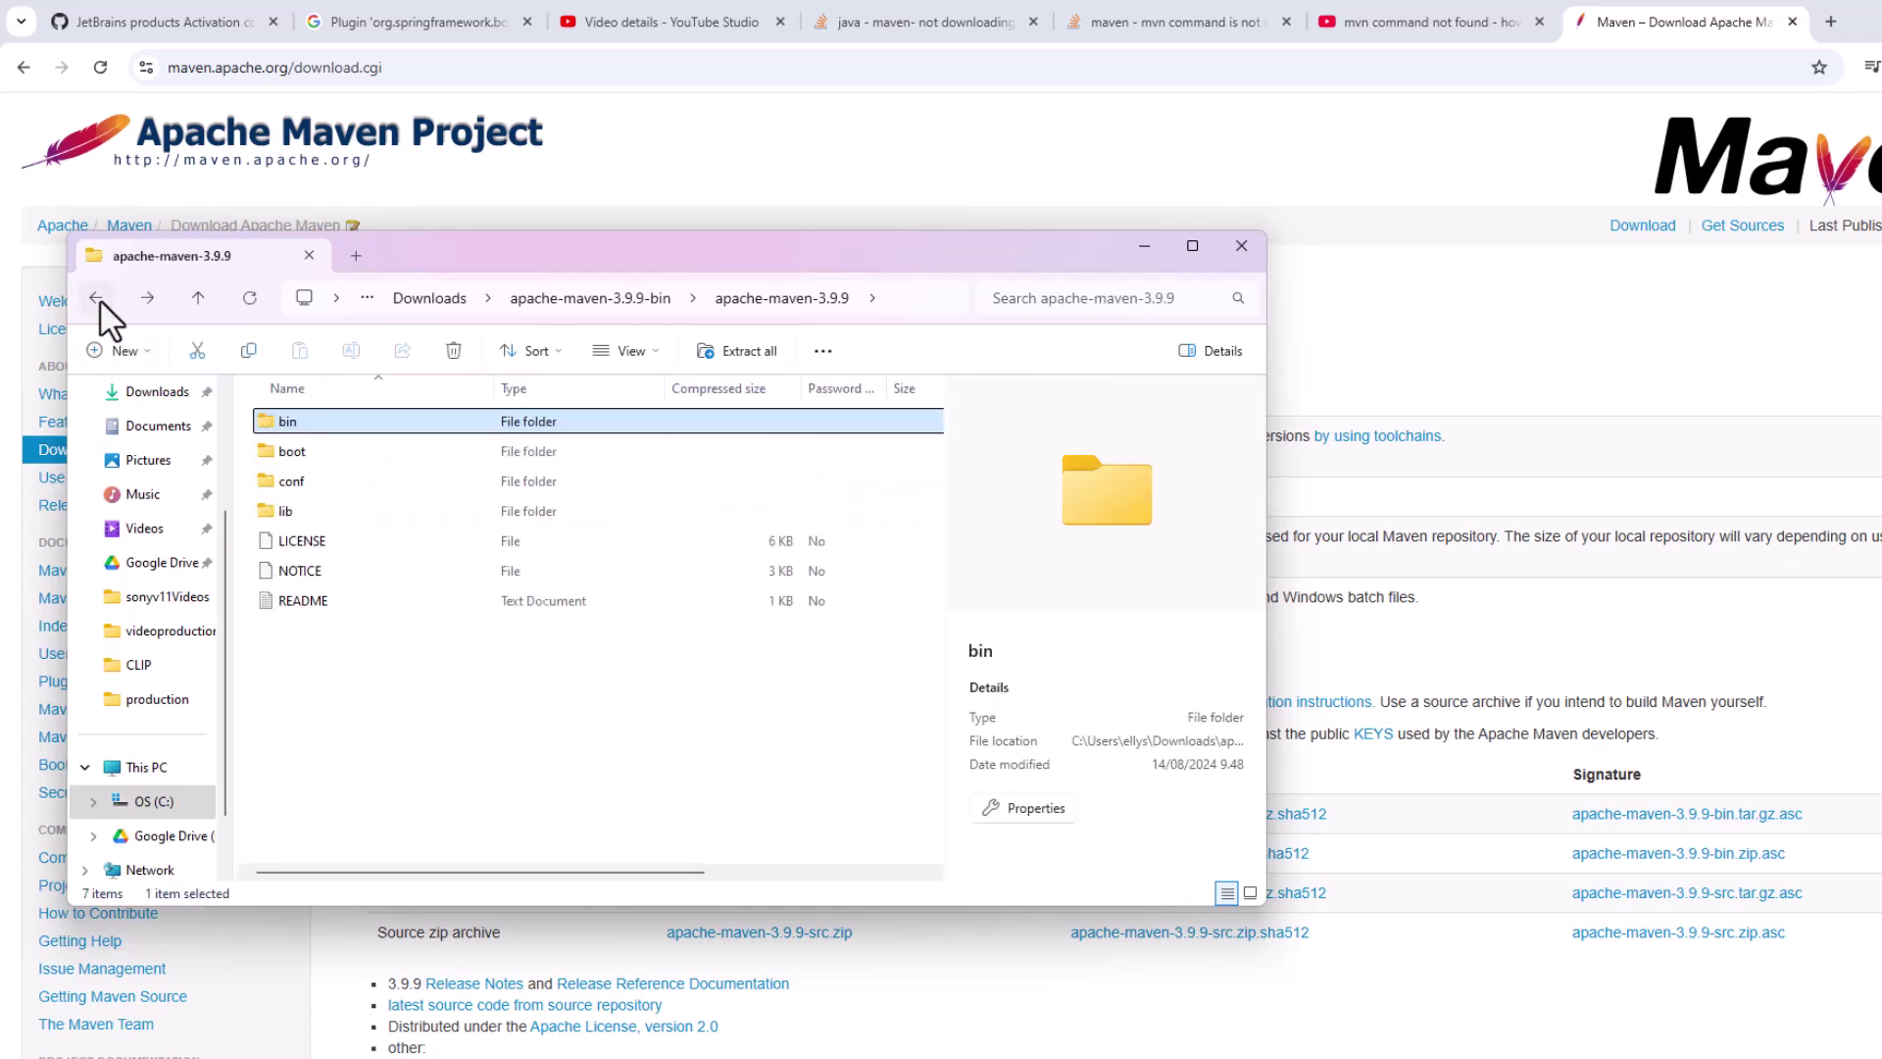
left_click(97, 299)
right_click(306, 418)
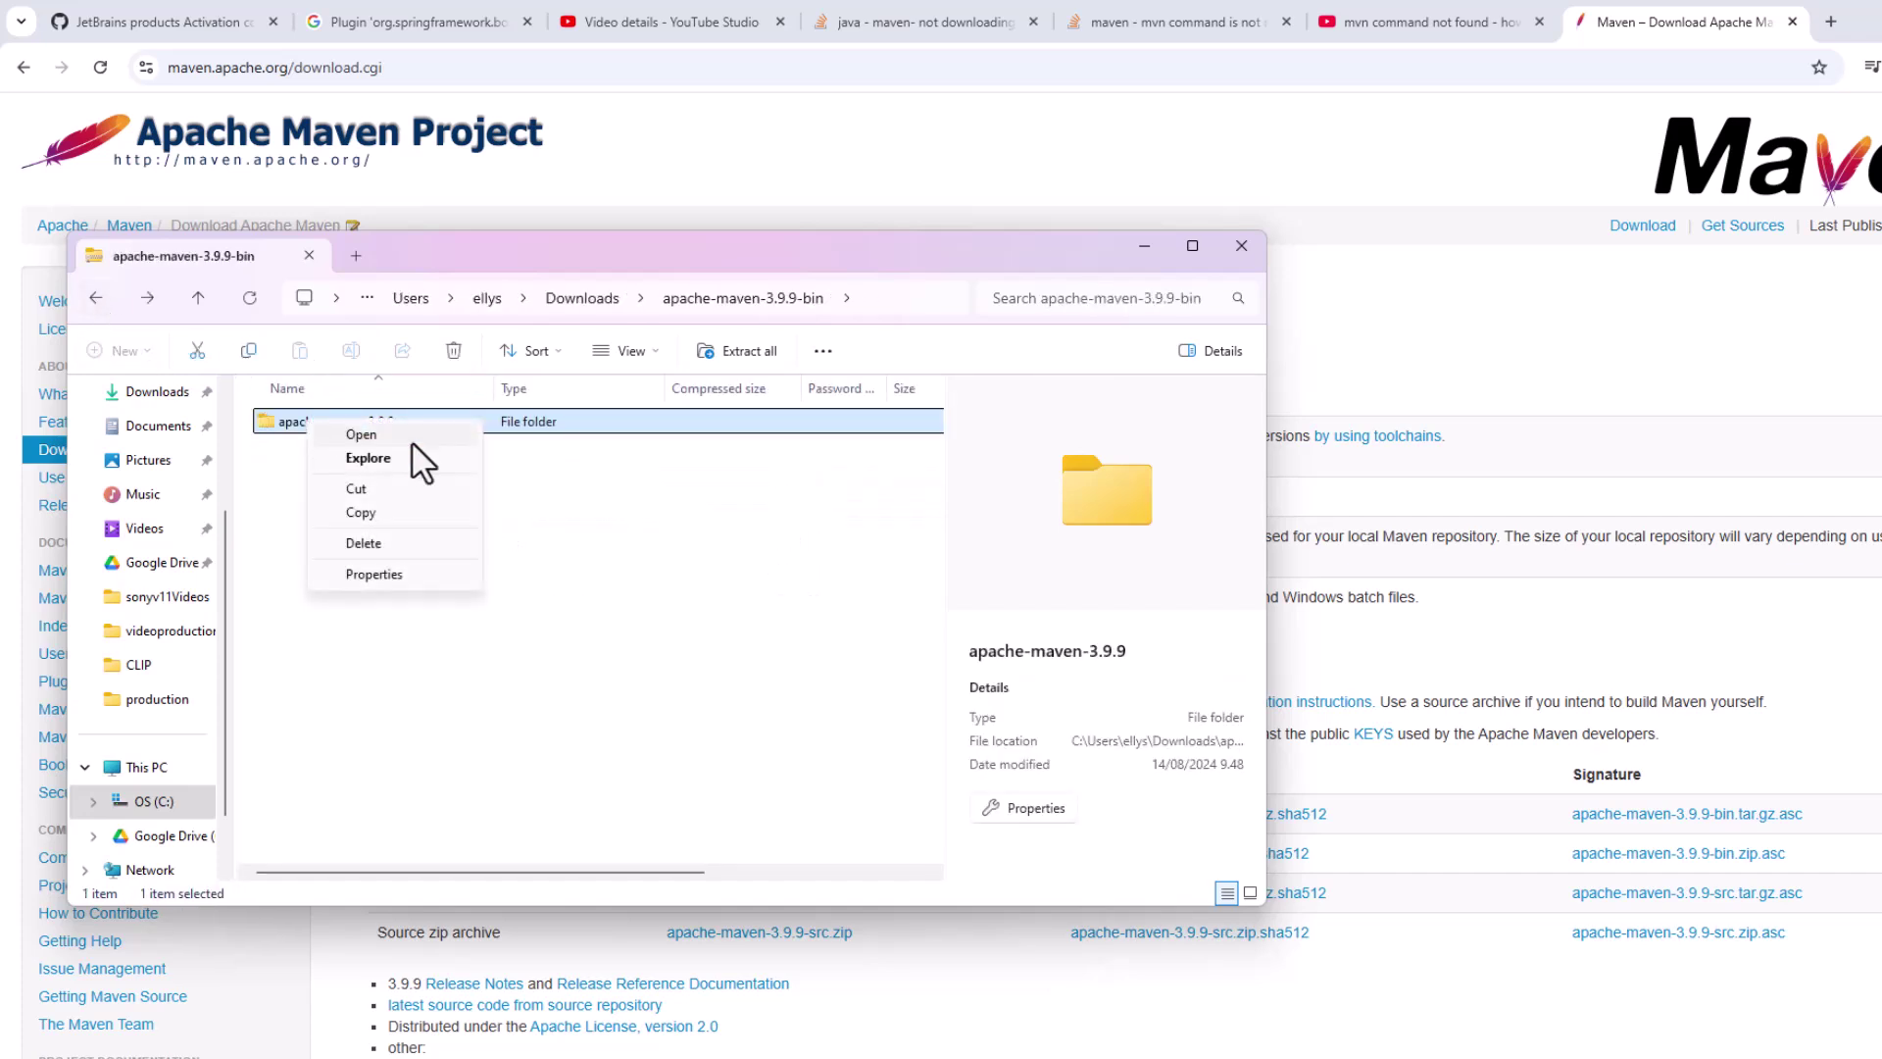
left_click(282, 461)
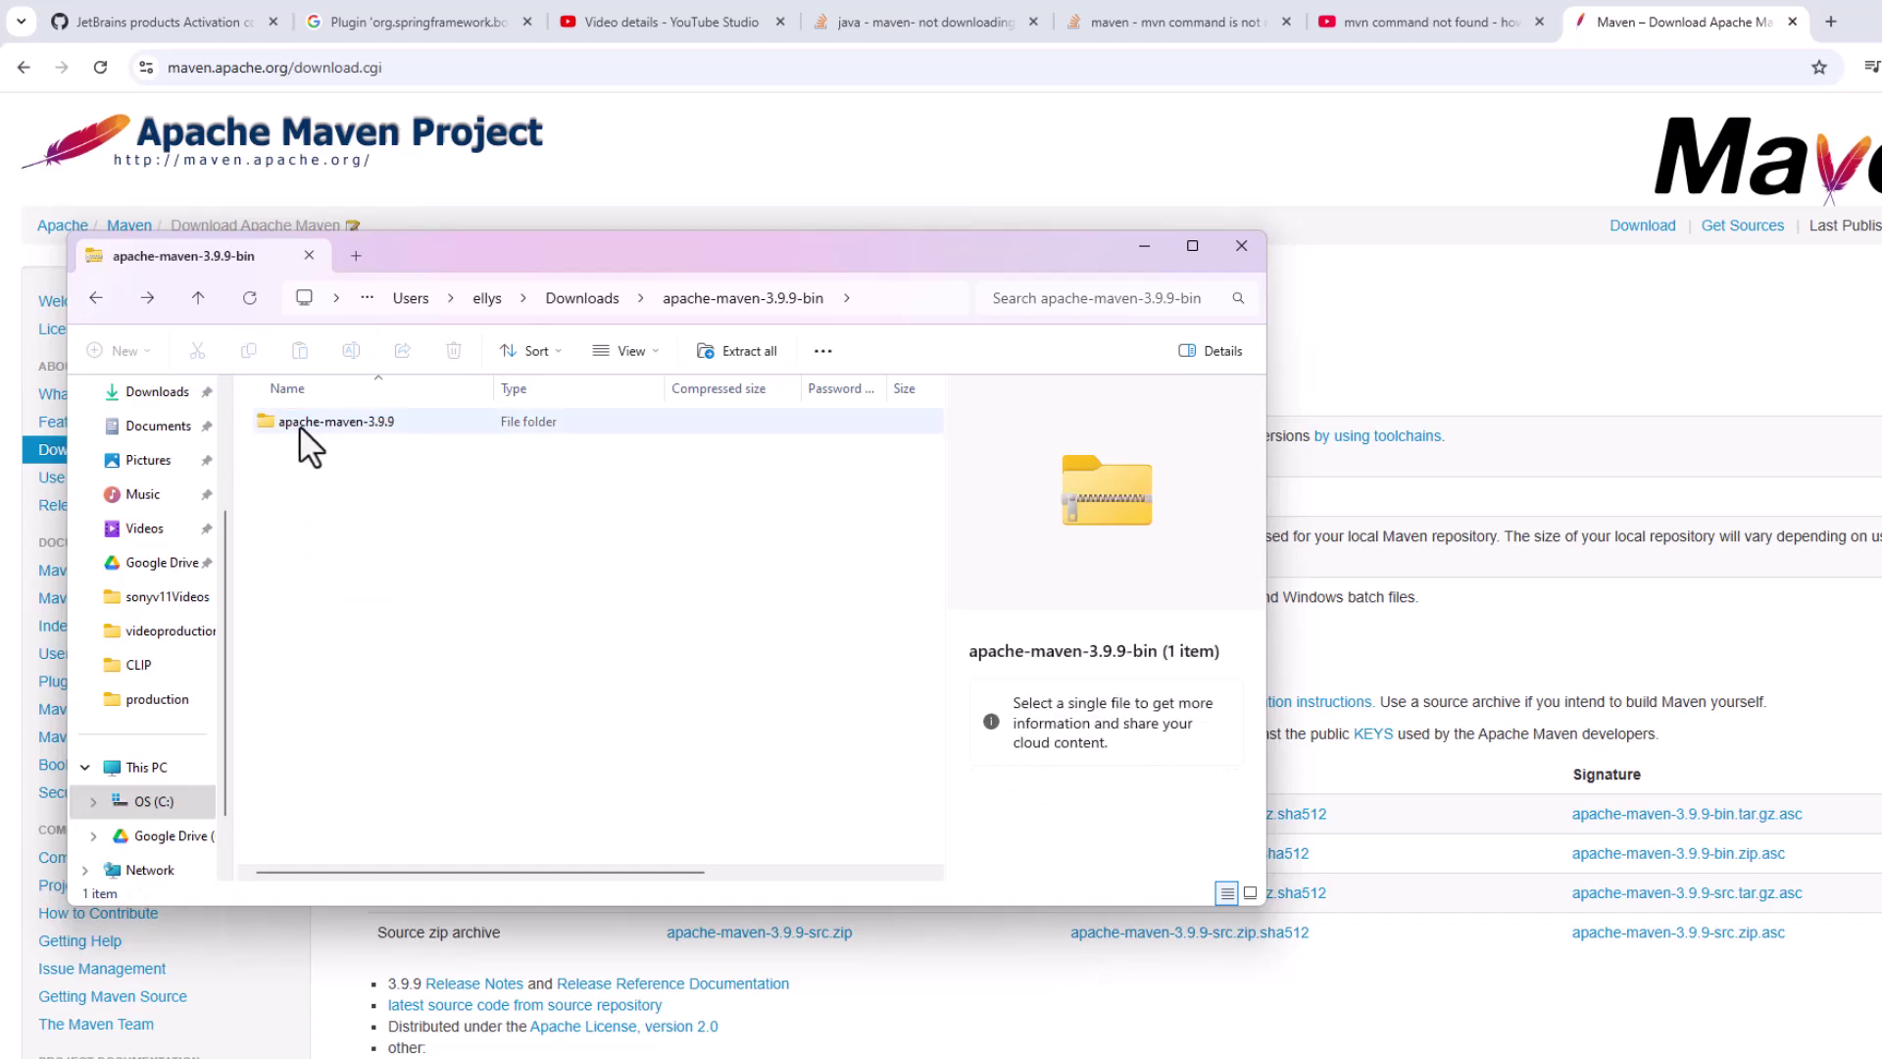
left_click(393, 423)
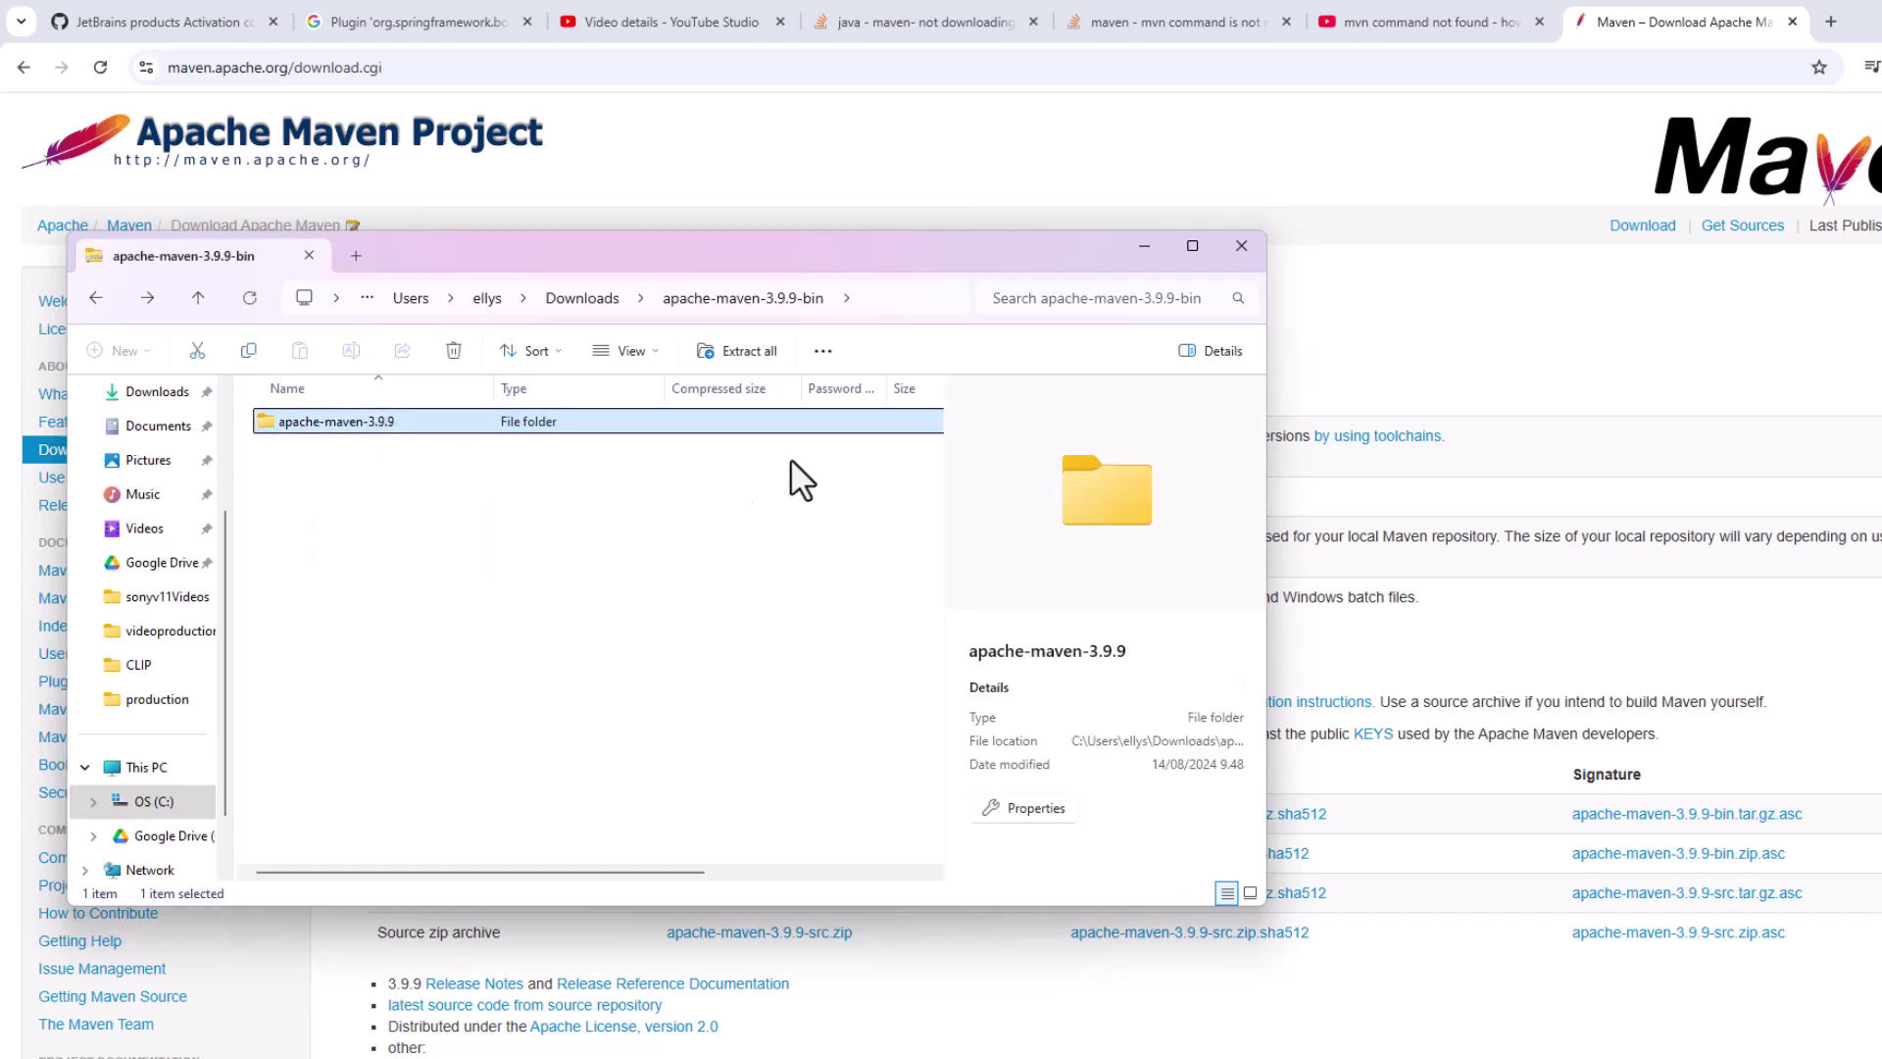
Return to Downloads and choose Extract All for the apache-maven-3.9.9-bin zip.
right_click(345, 414)
left_click(96, 297)
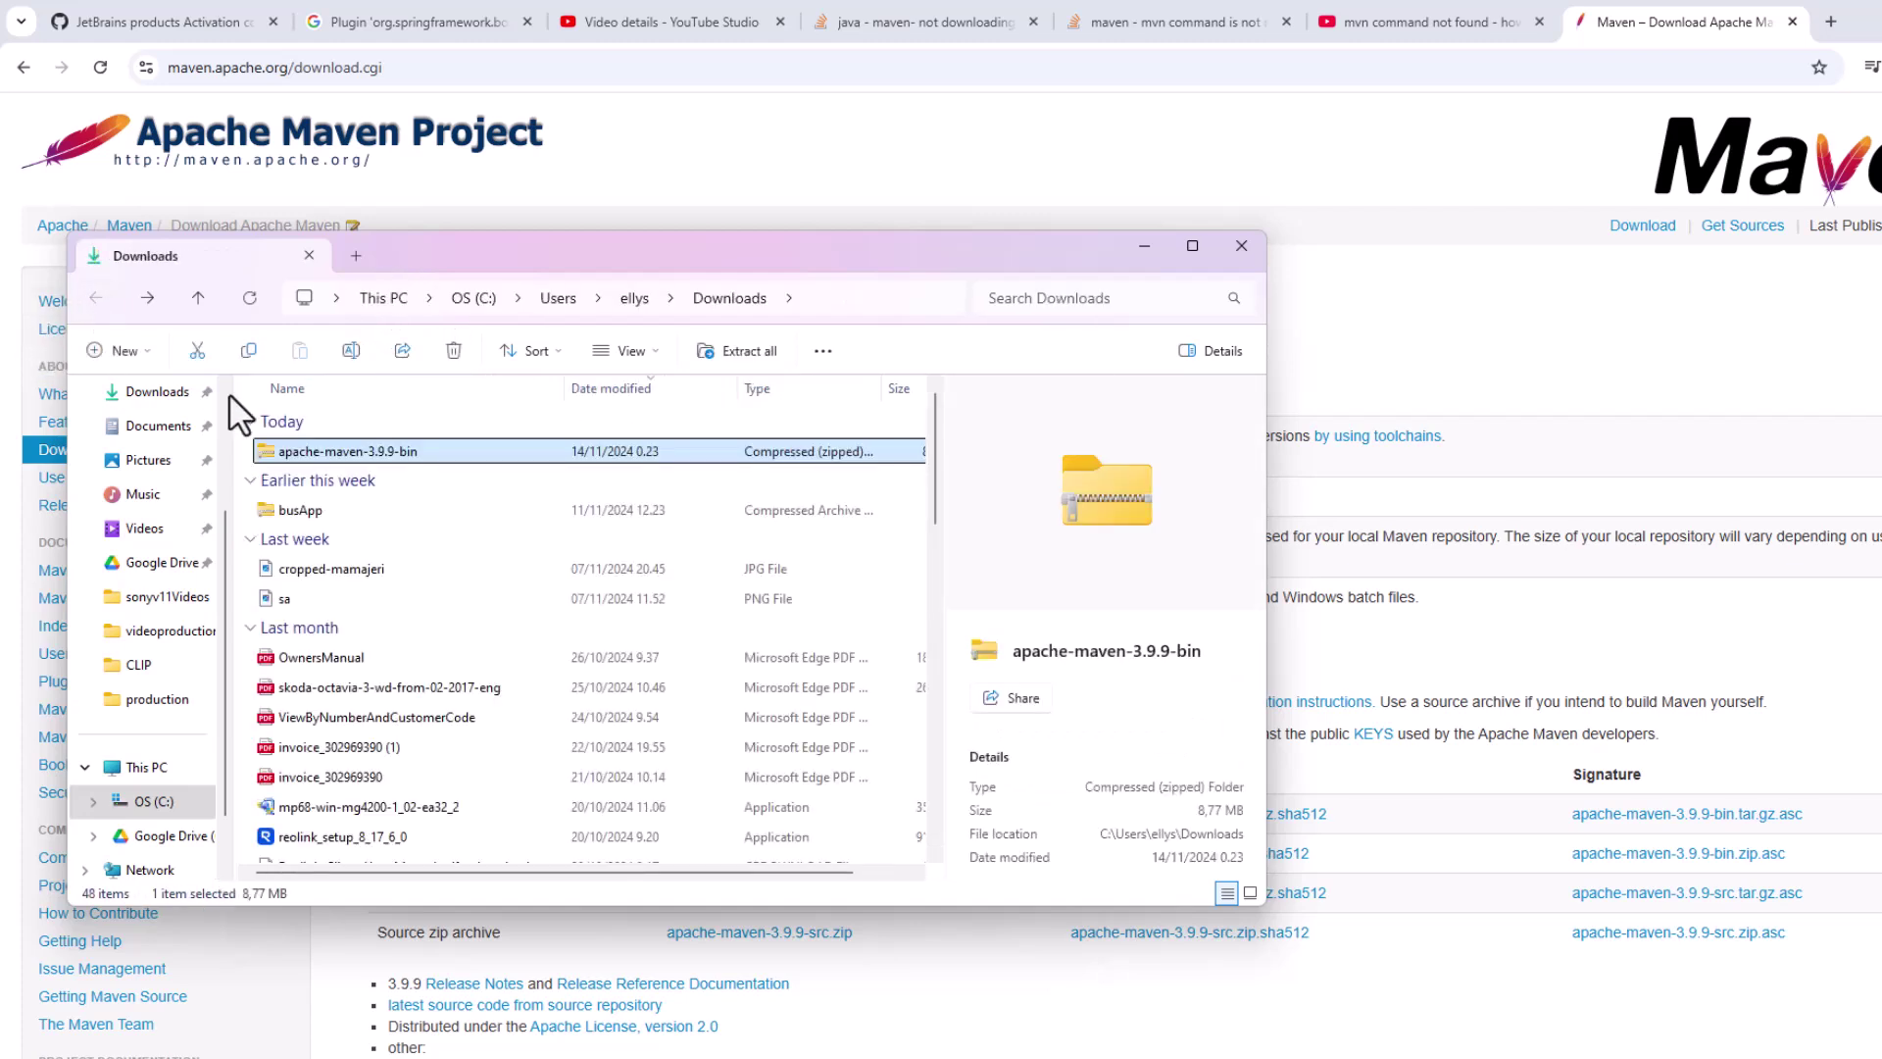
right_click(323, 450)
left_click(266, 444)
right_click(343, 457)
left_click(456, 698)
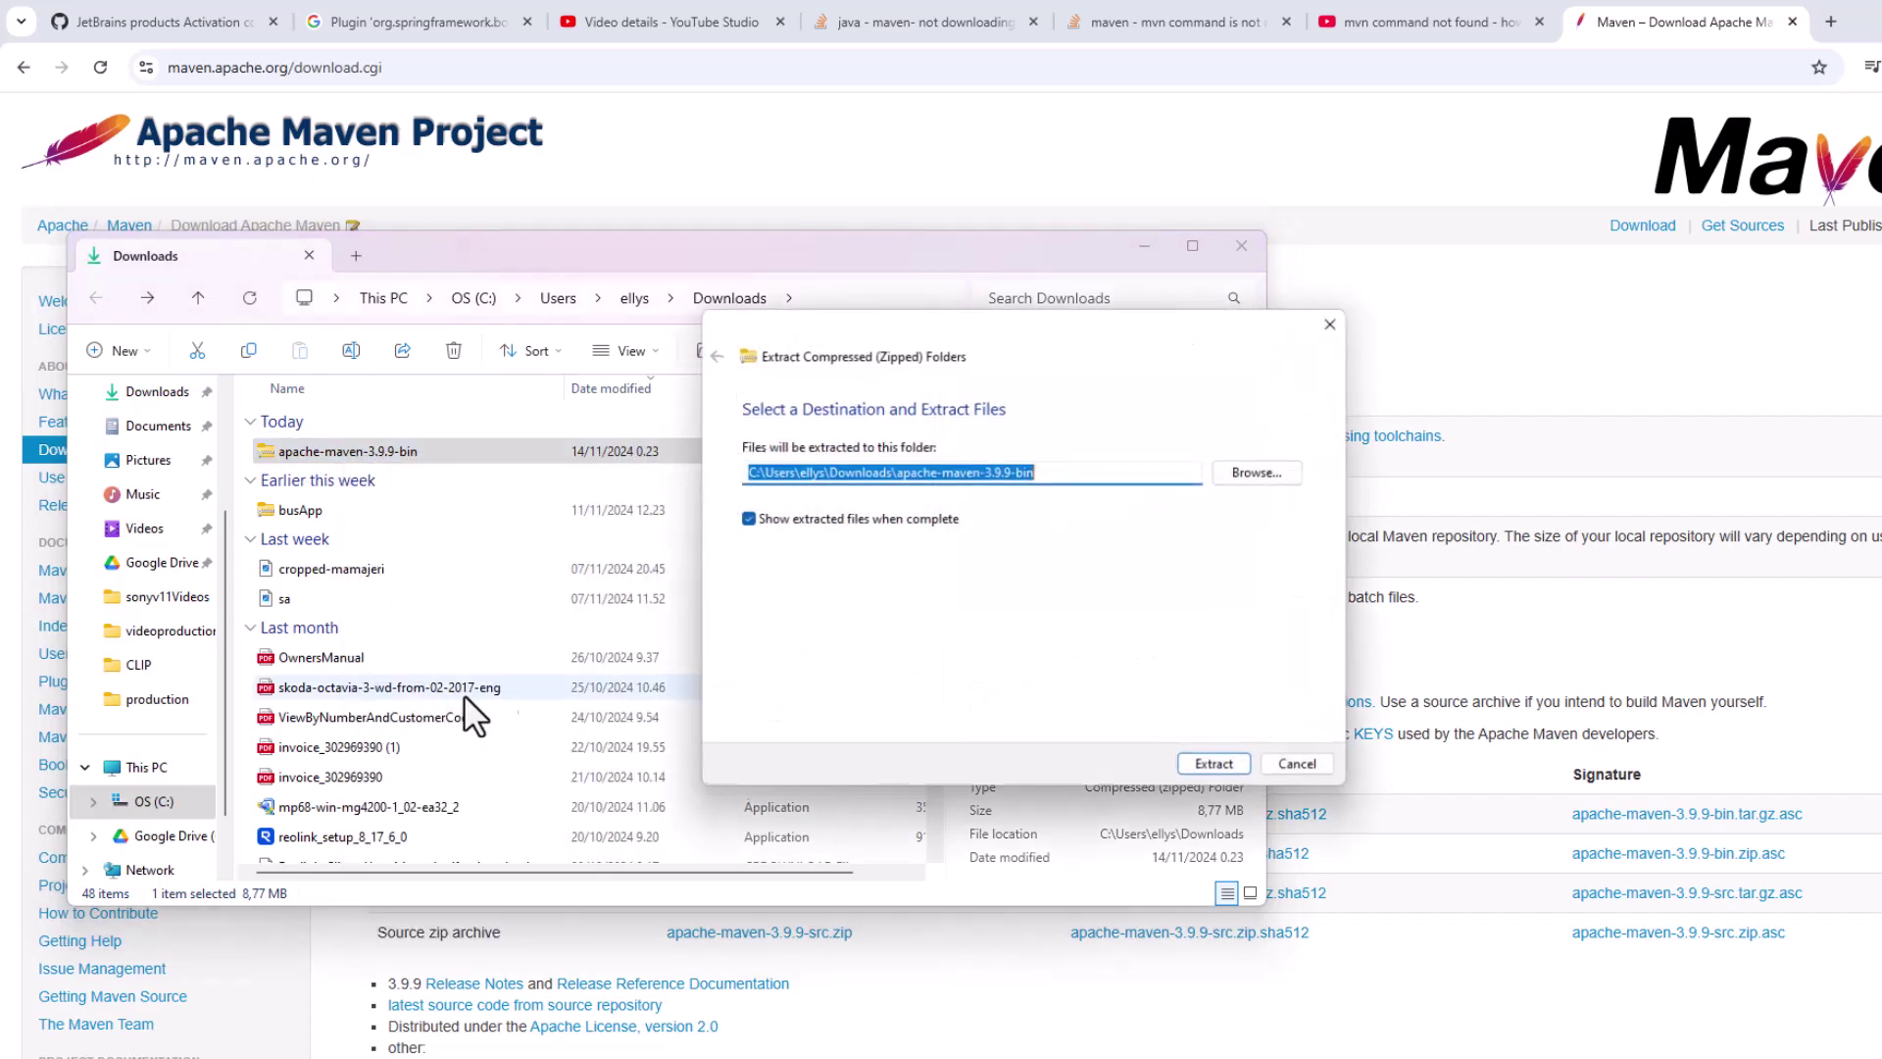
Extract the zip into C:\Program Files with administrator permission and open apache-maven-3.9.9.
left_click(1255, 475)
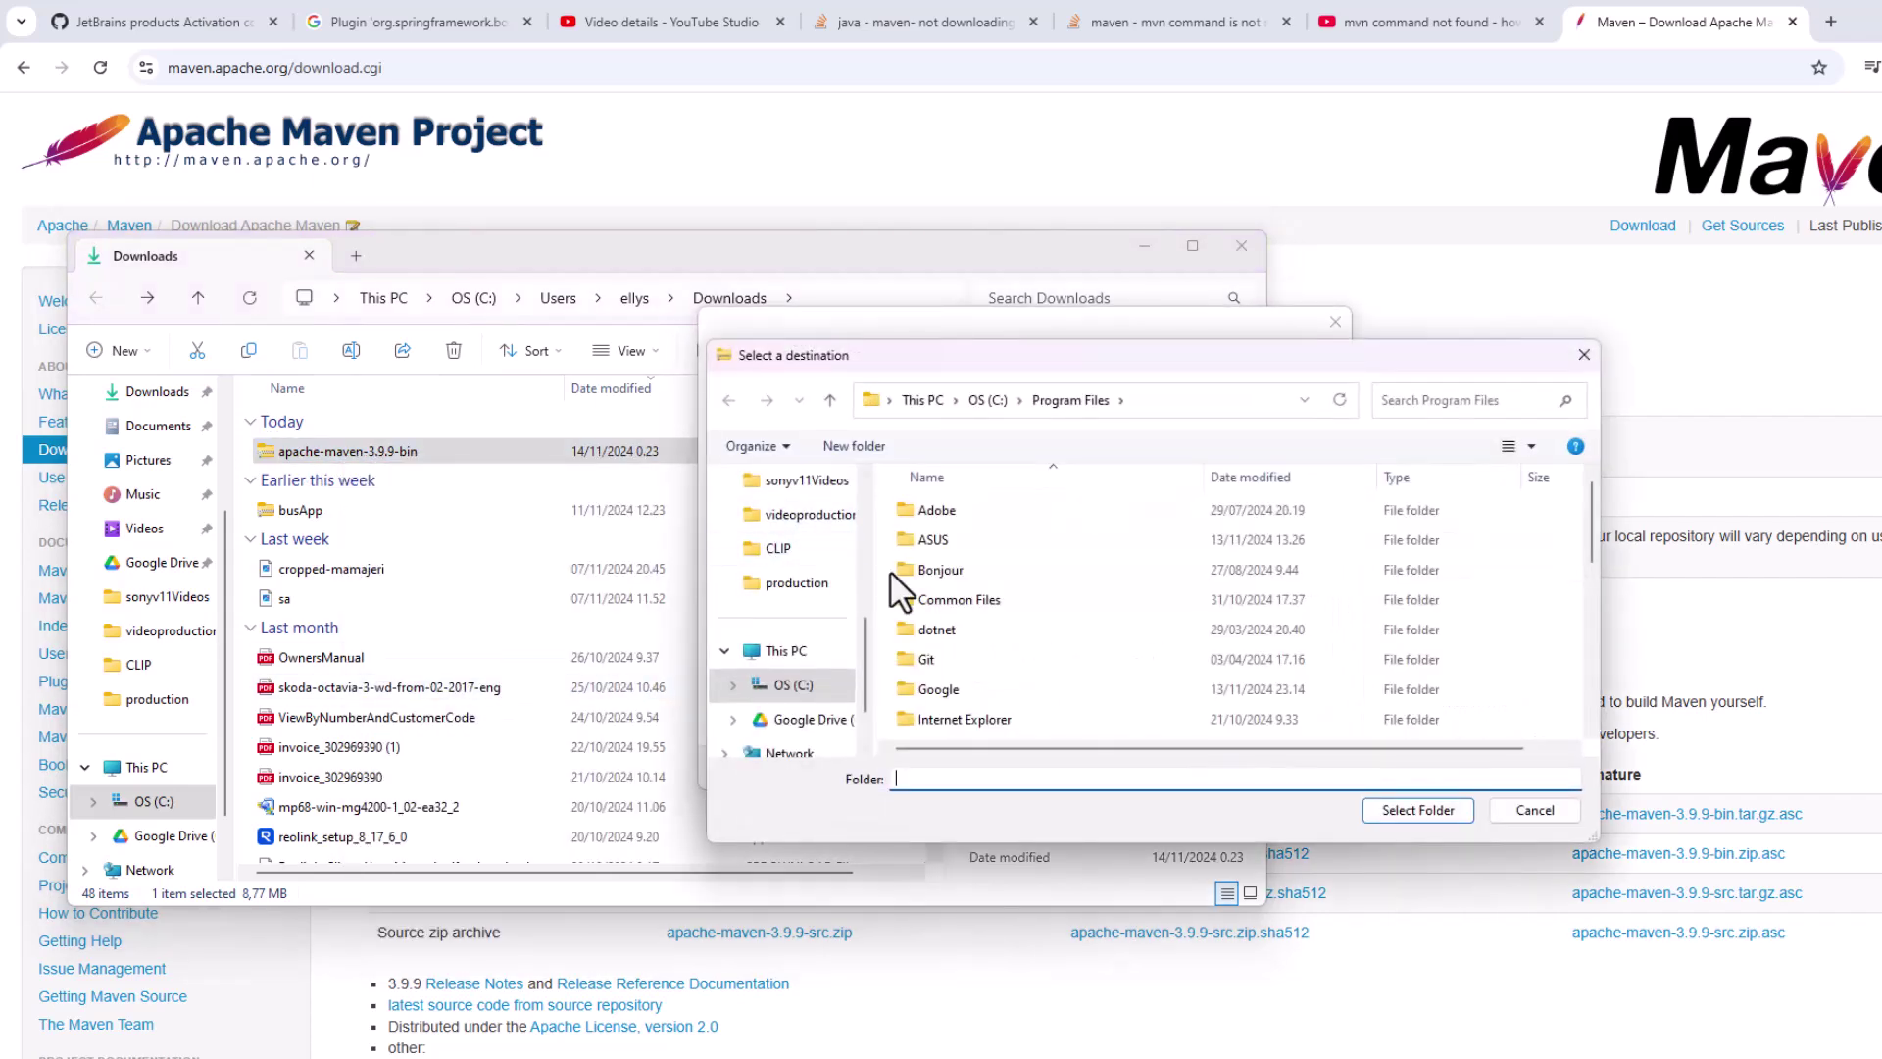
left_click(784, 684)
left_click(944, 575)
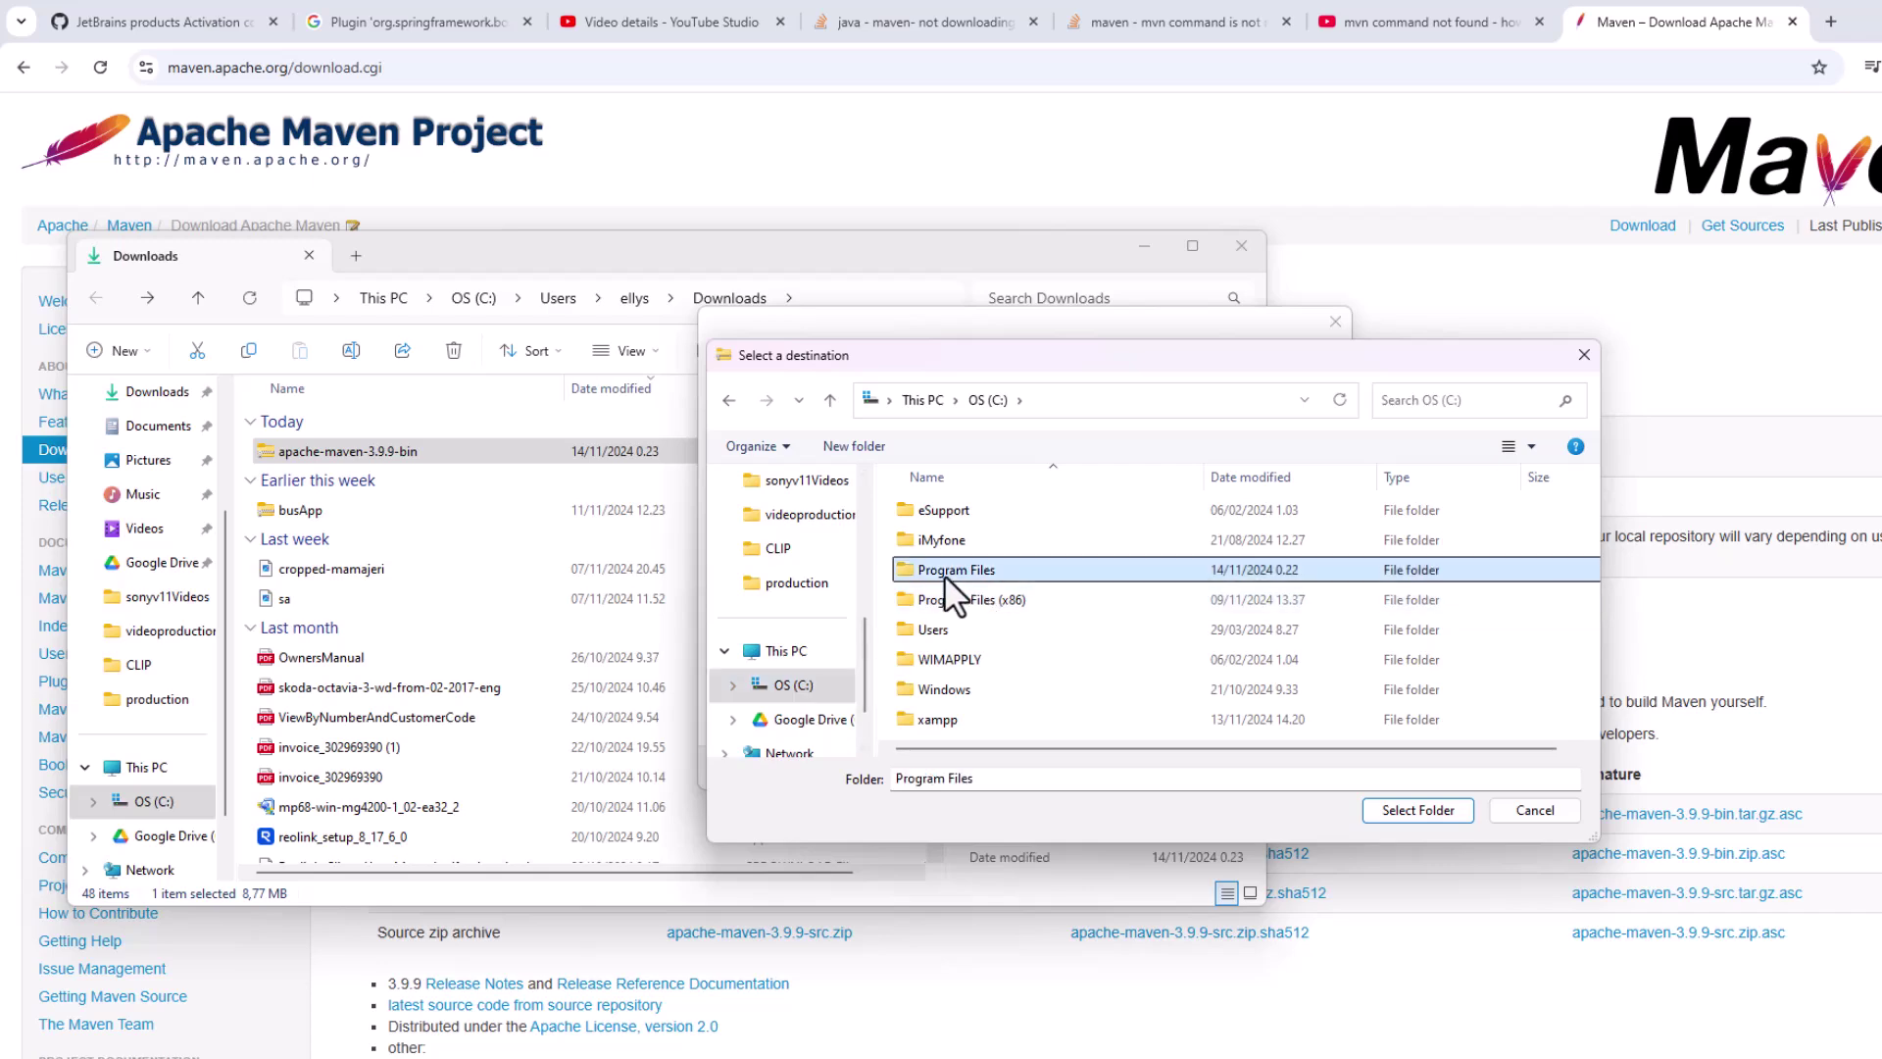
left_click(1400, 810)
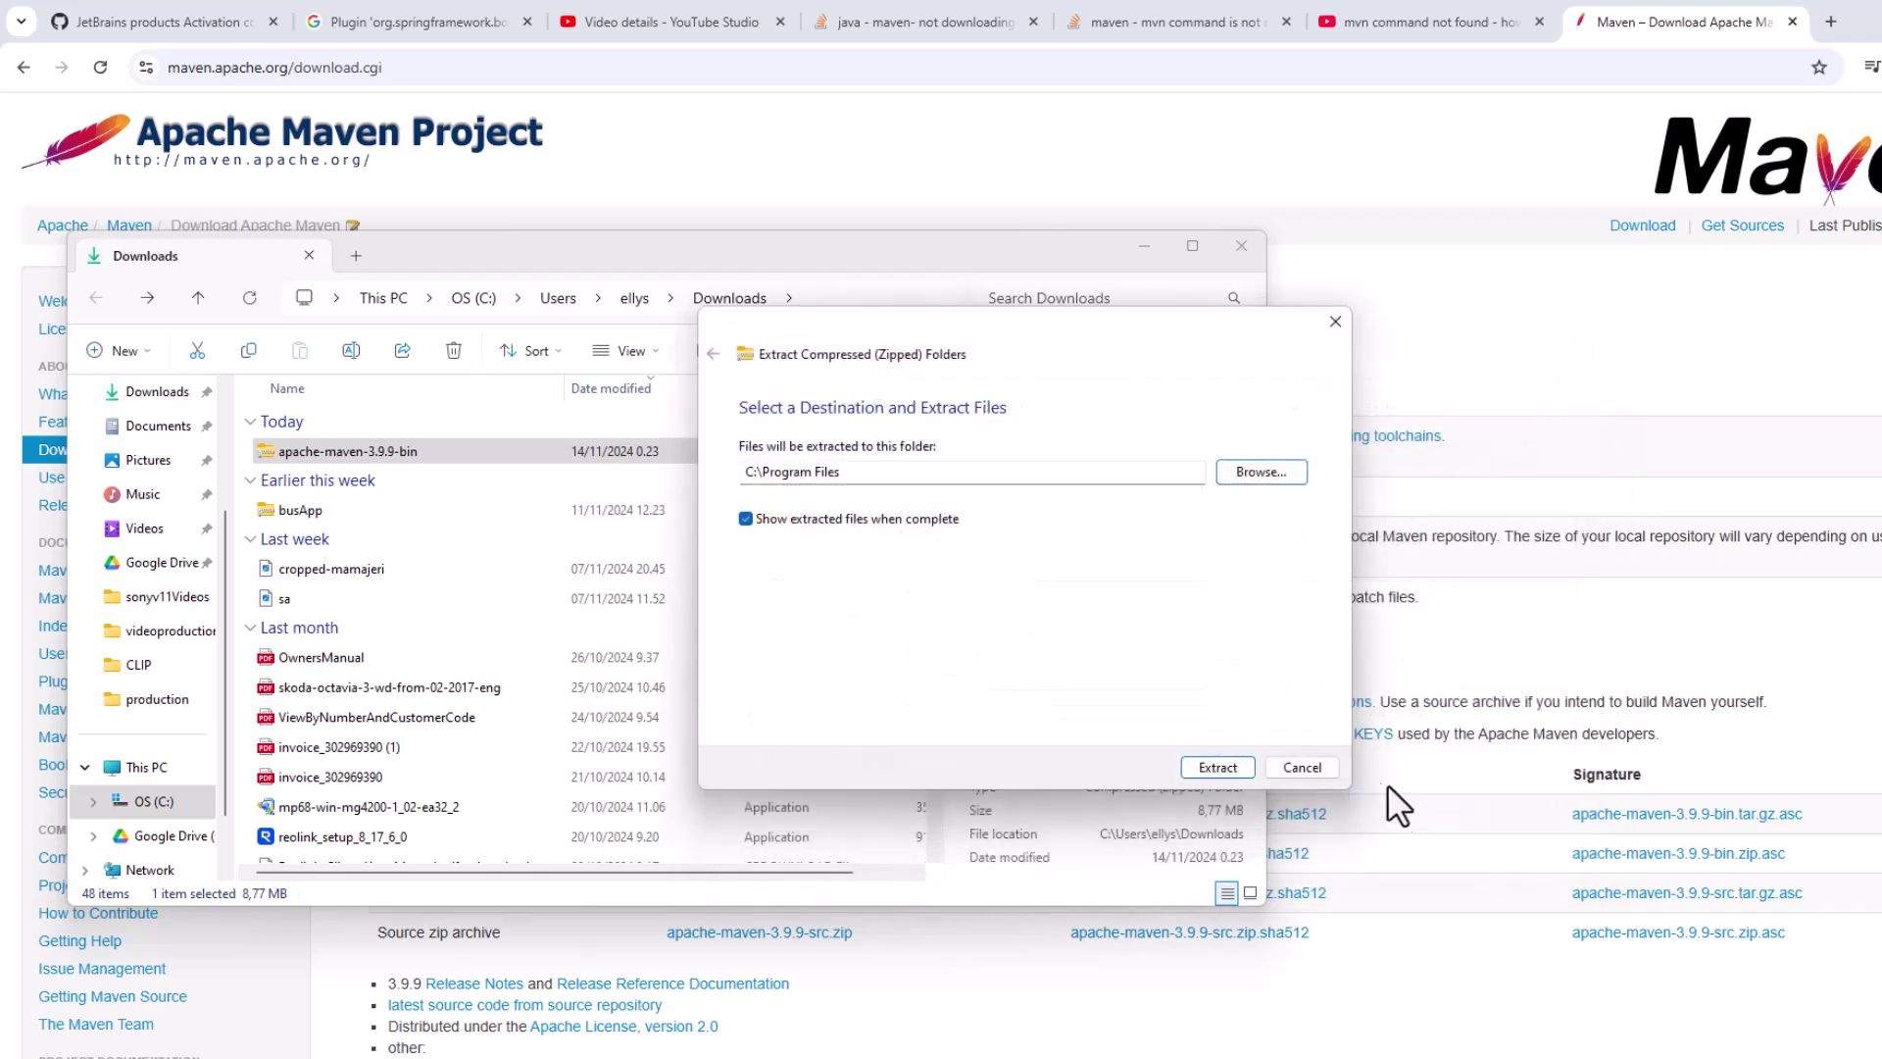
left_click(1216, 767)
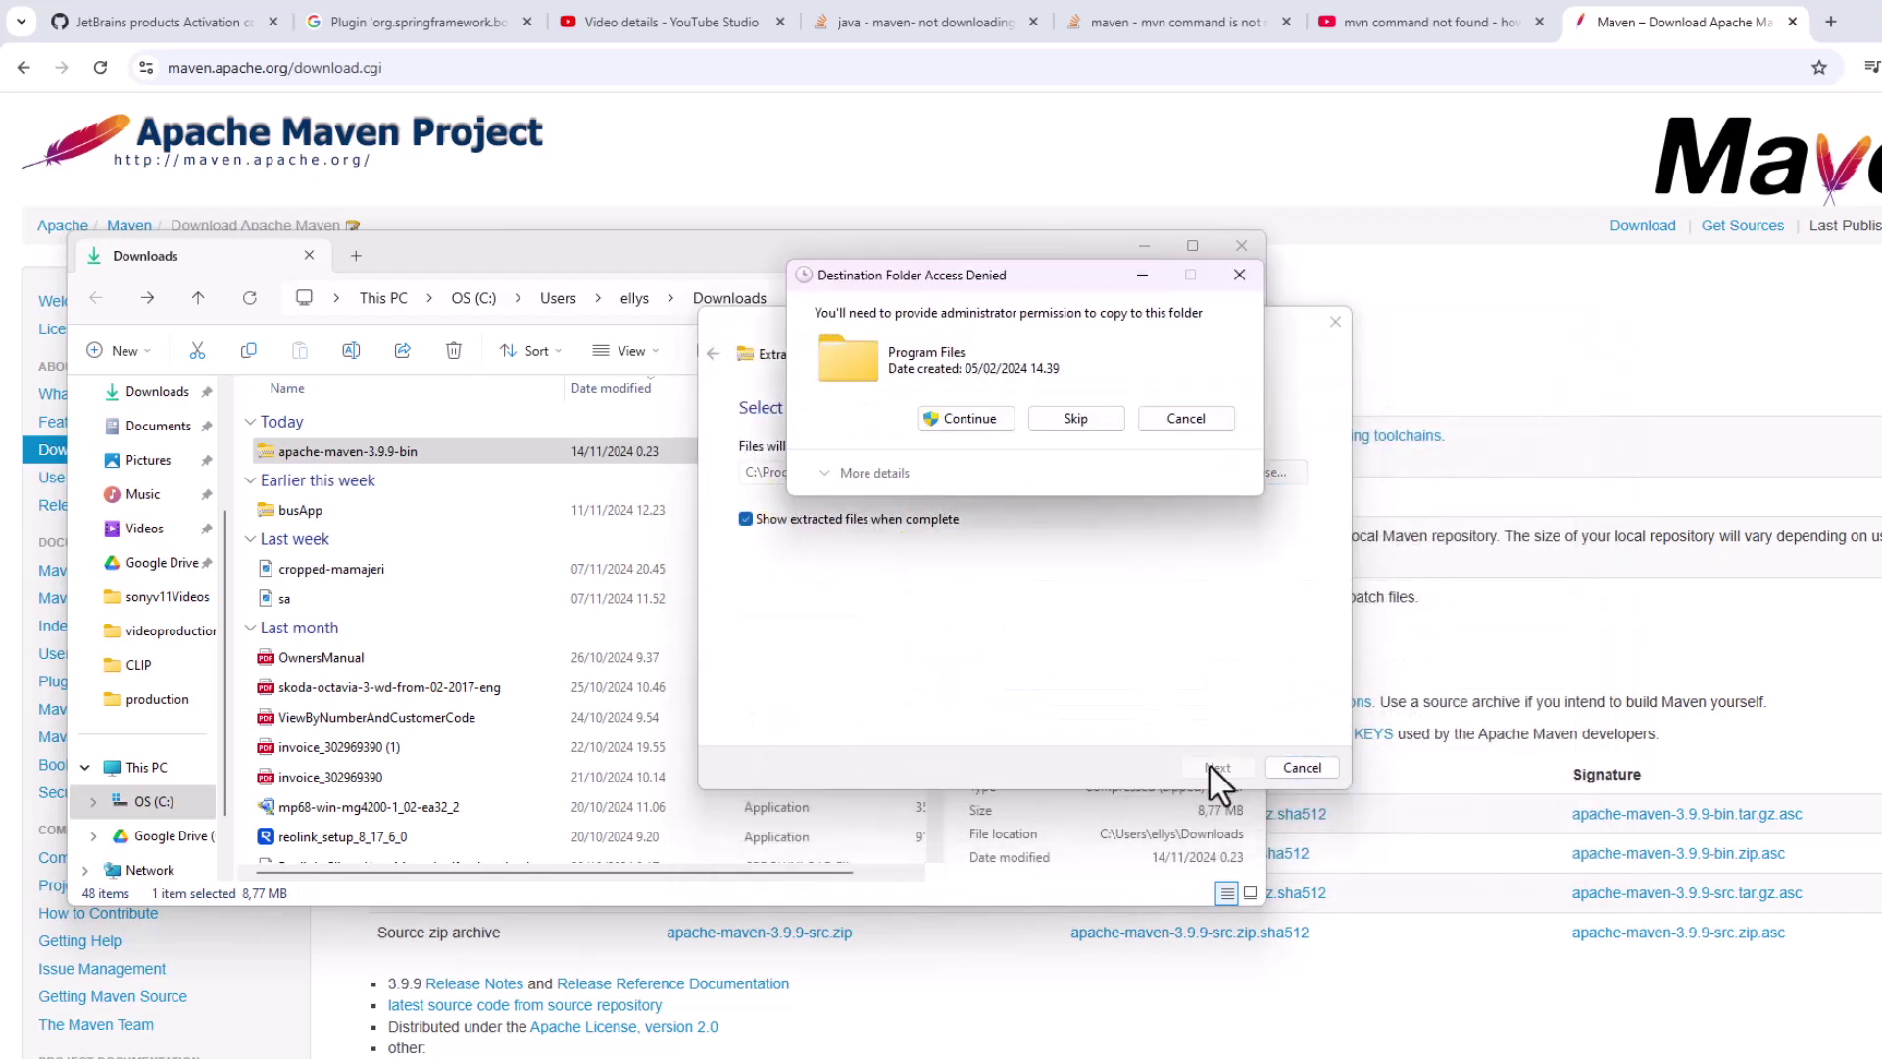
left_click(984, 422)
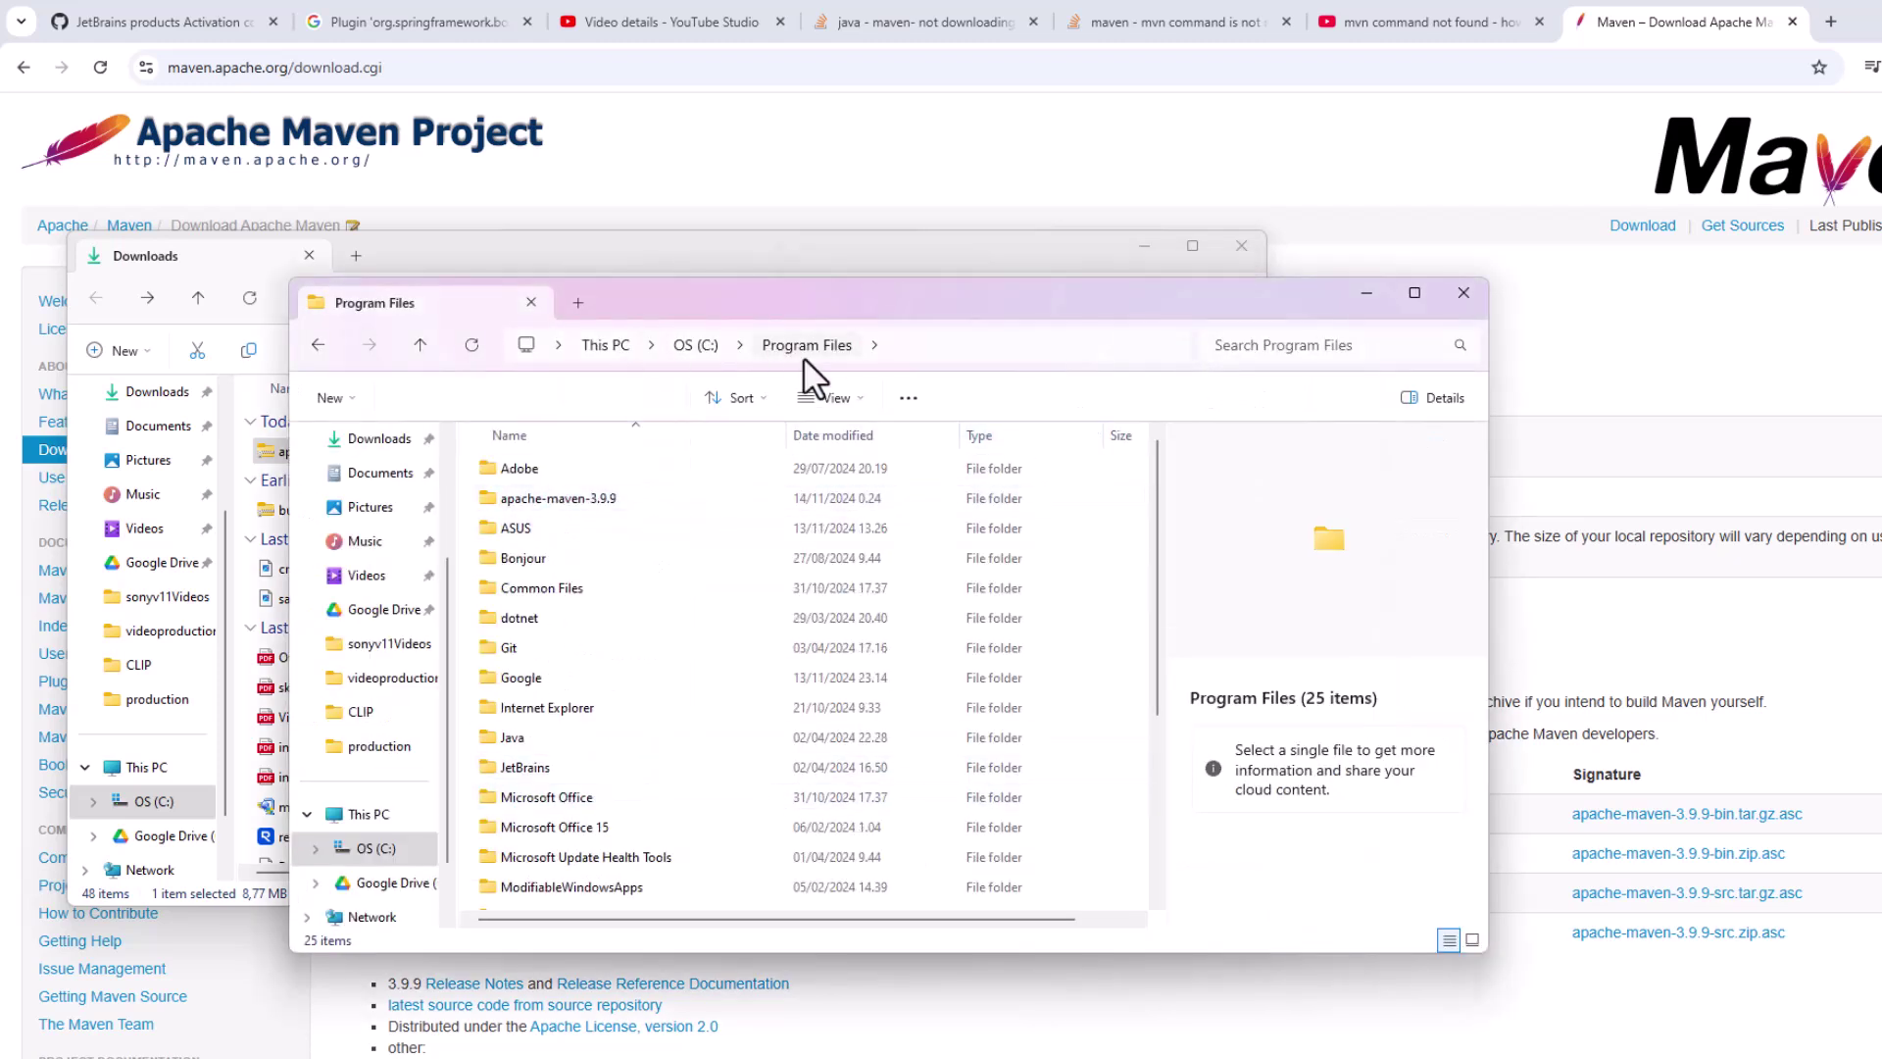
double_click(545, 497)
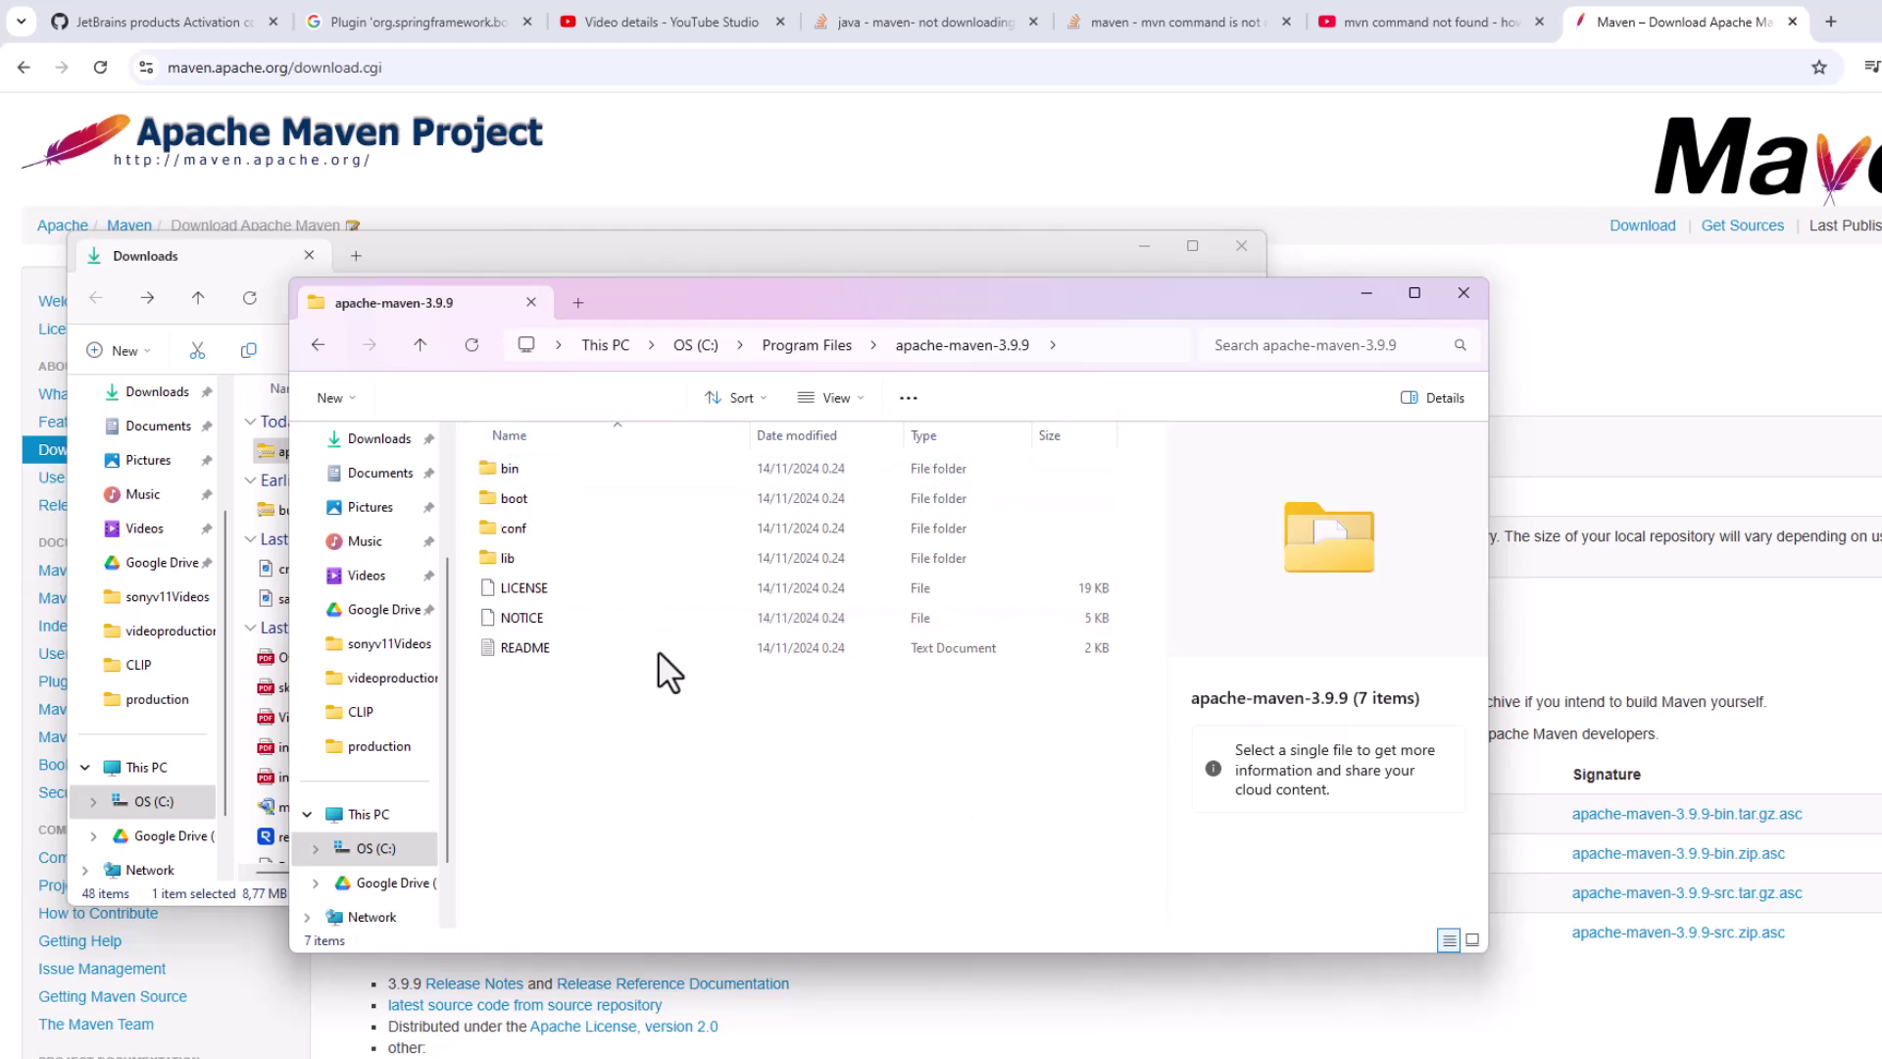
Search Windows for 'advance system settings' and open the result.
key("super")
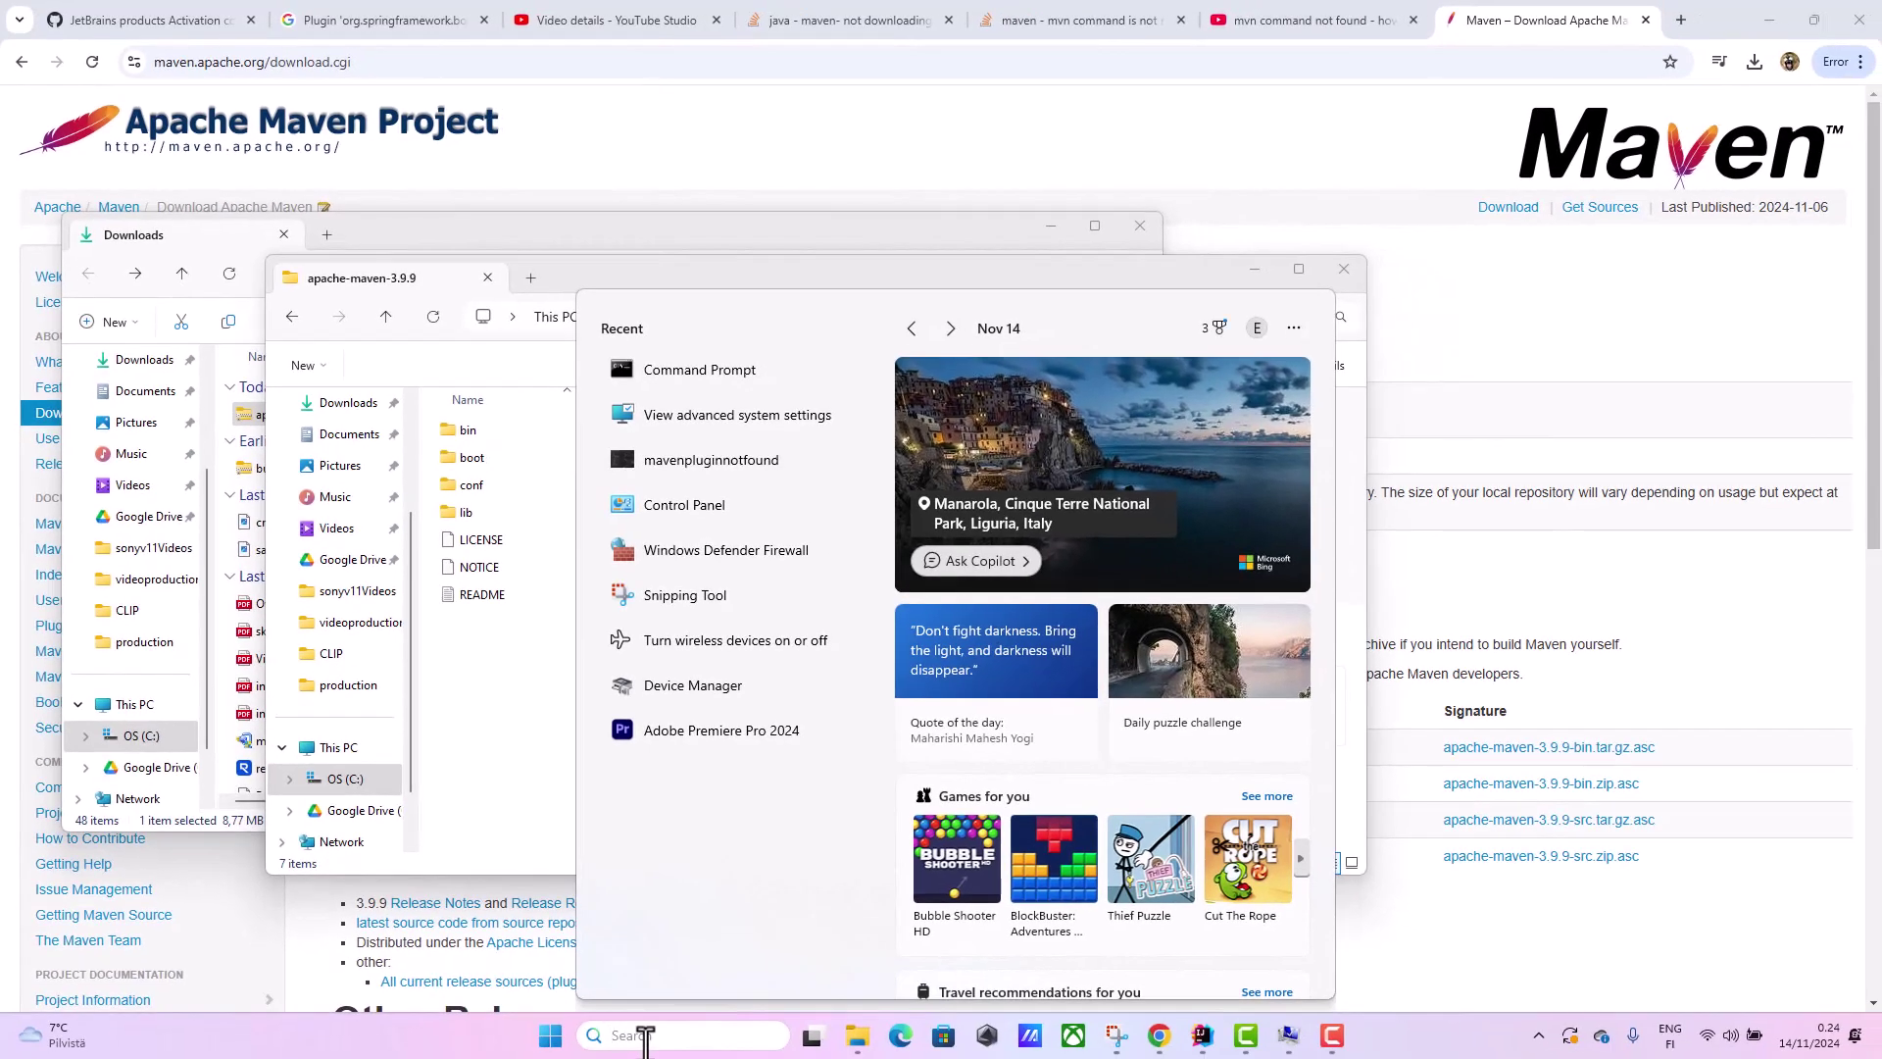
type("a")
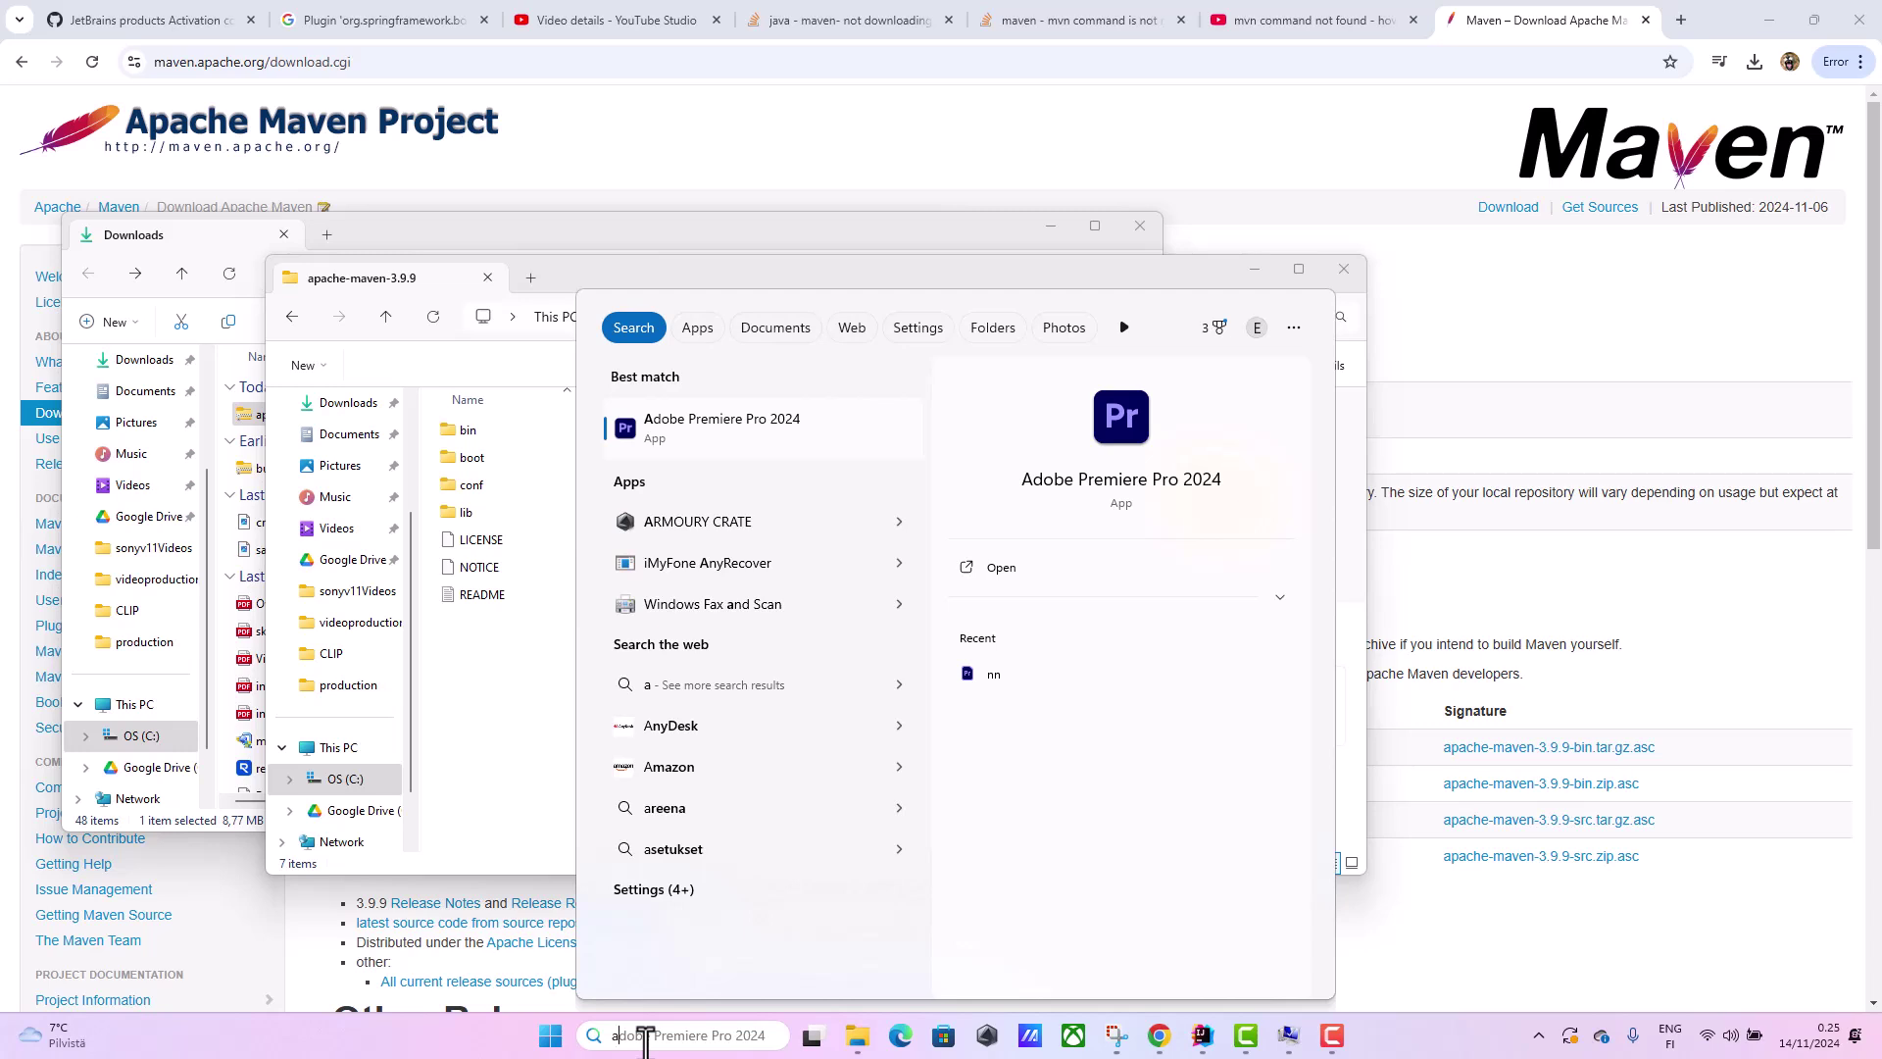
type("dvance")
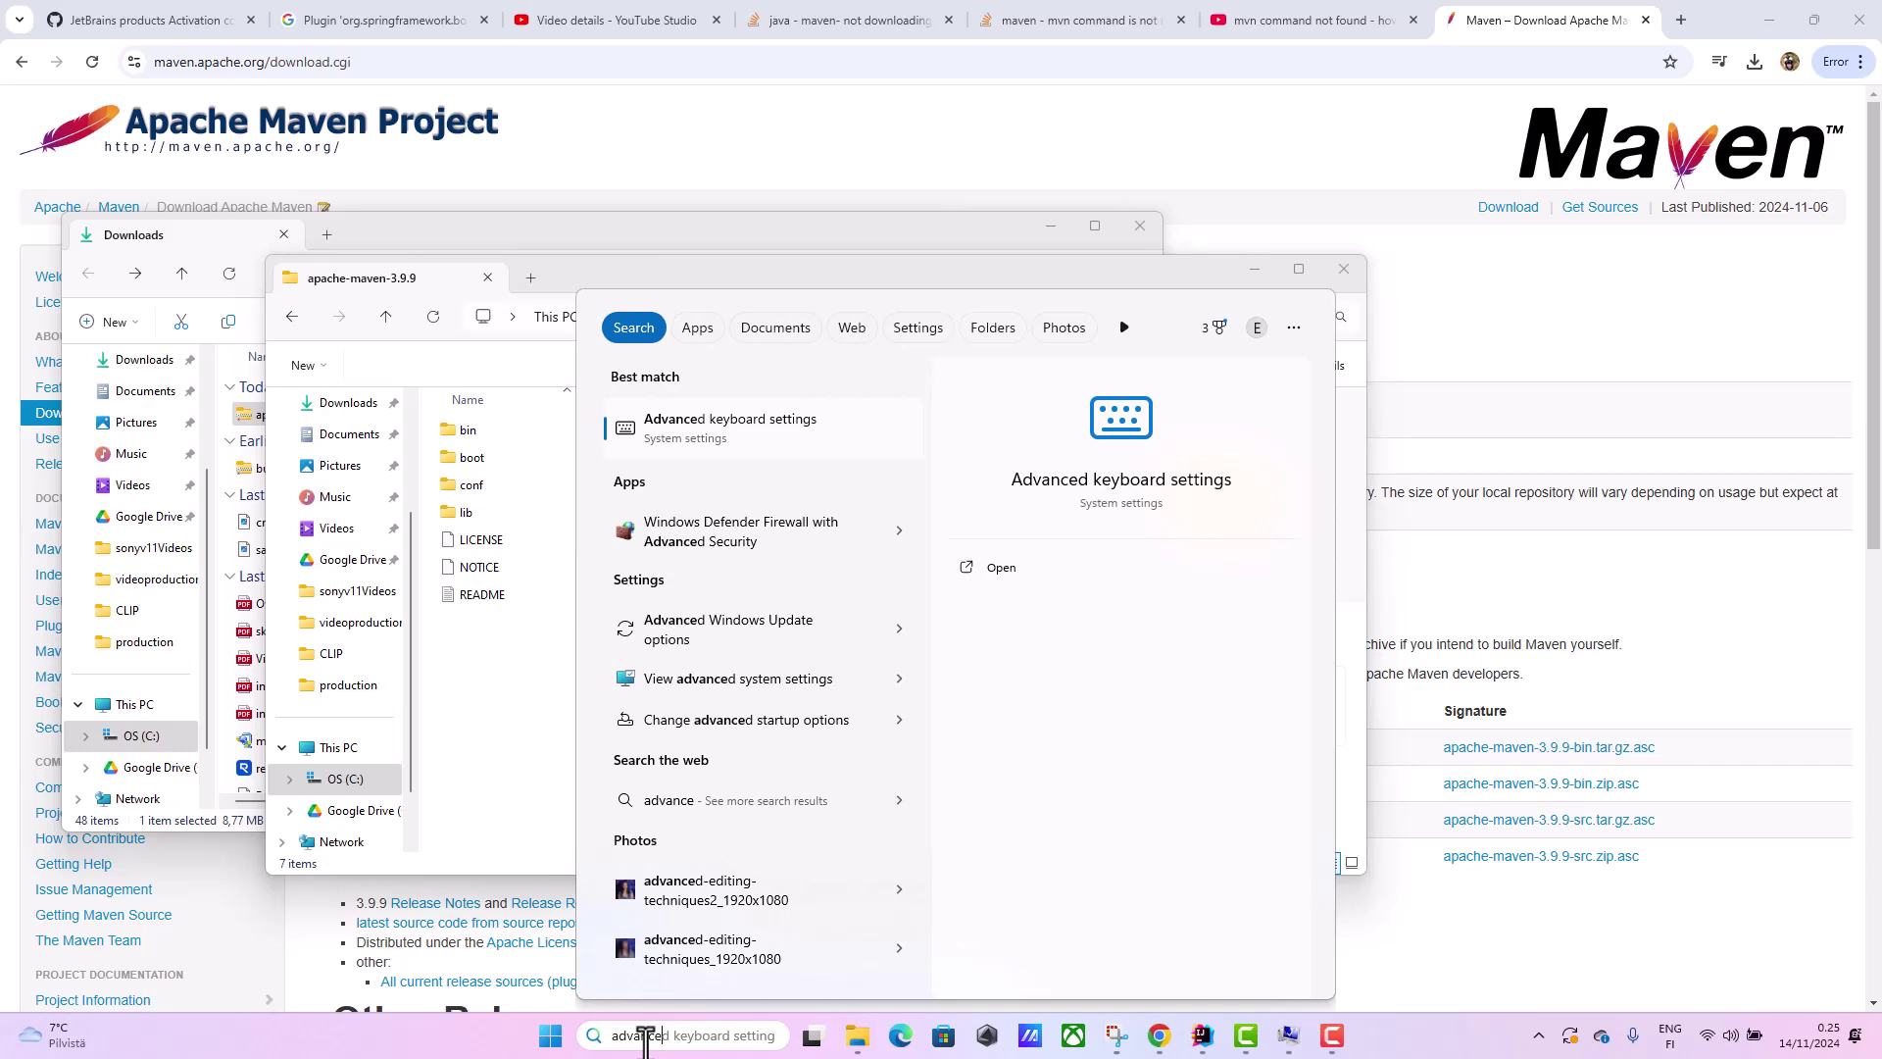
type(" syste")
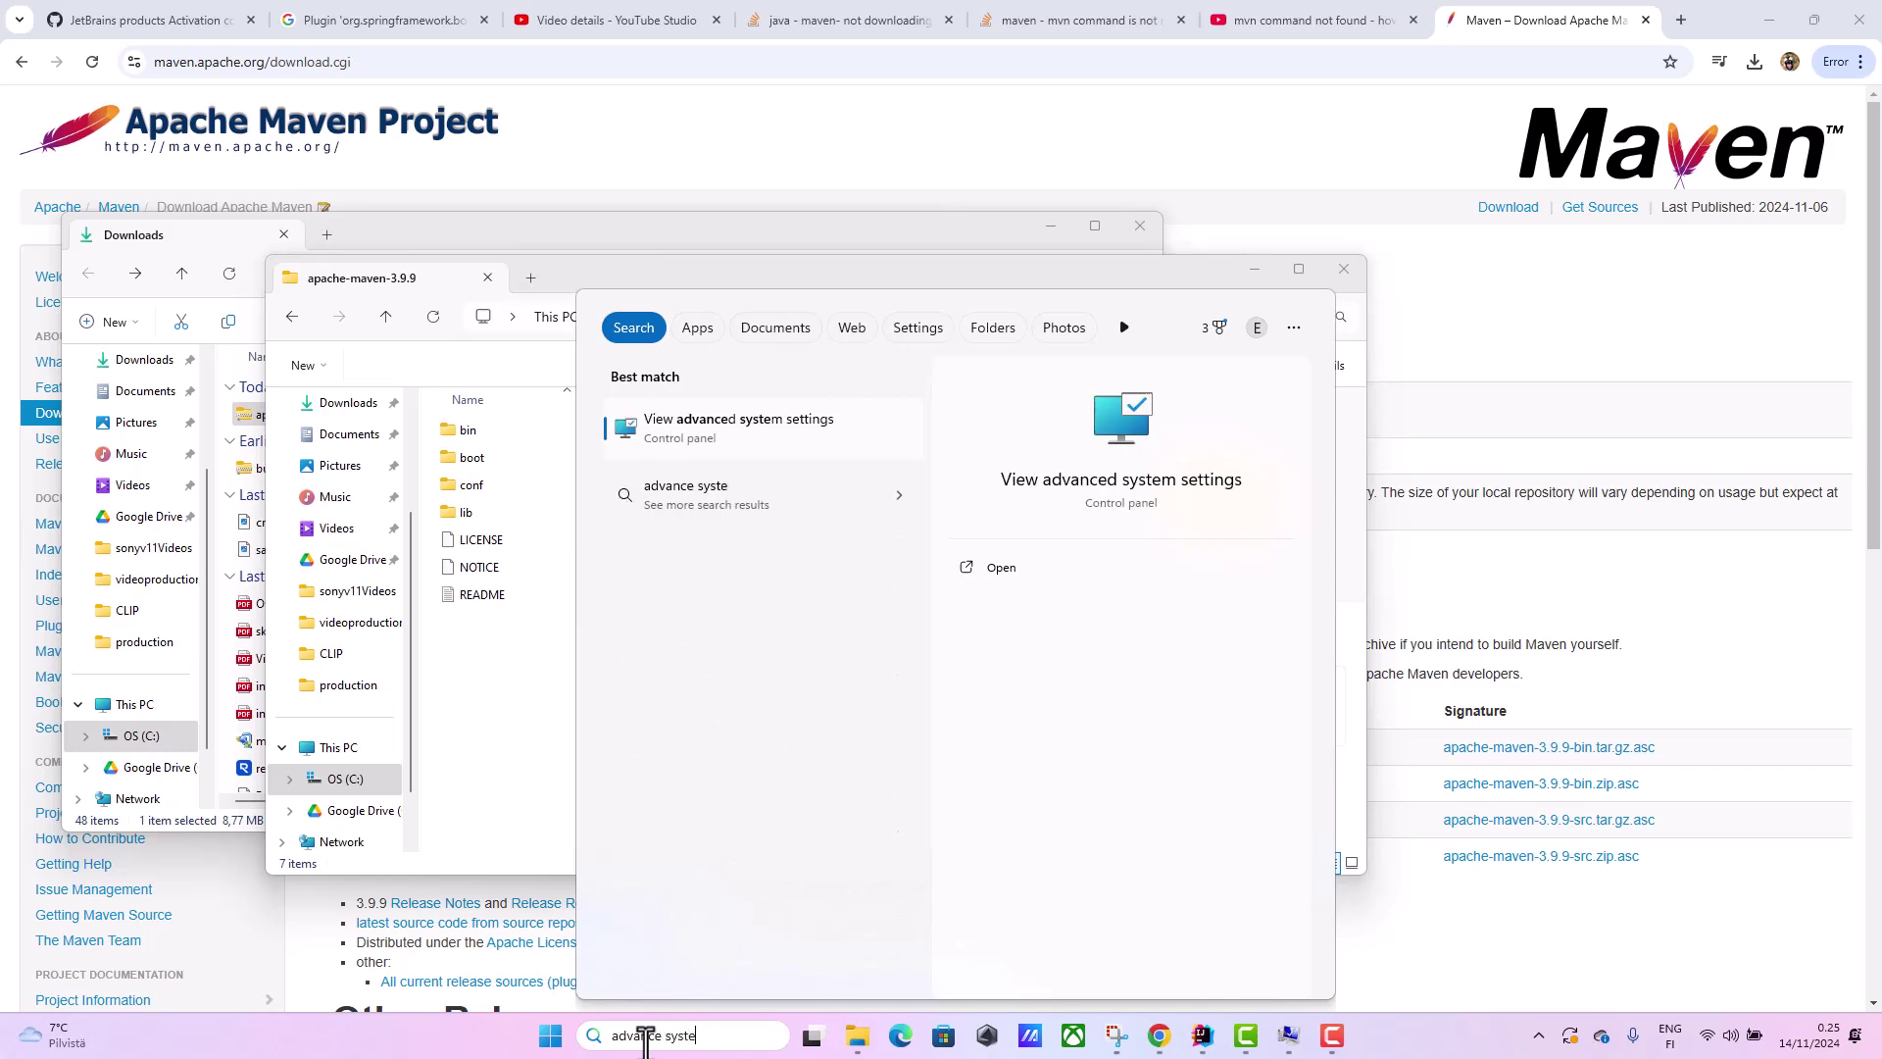
type("m settings")
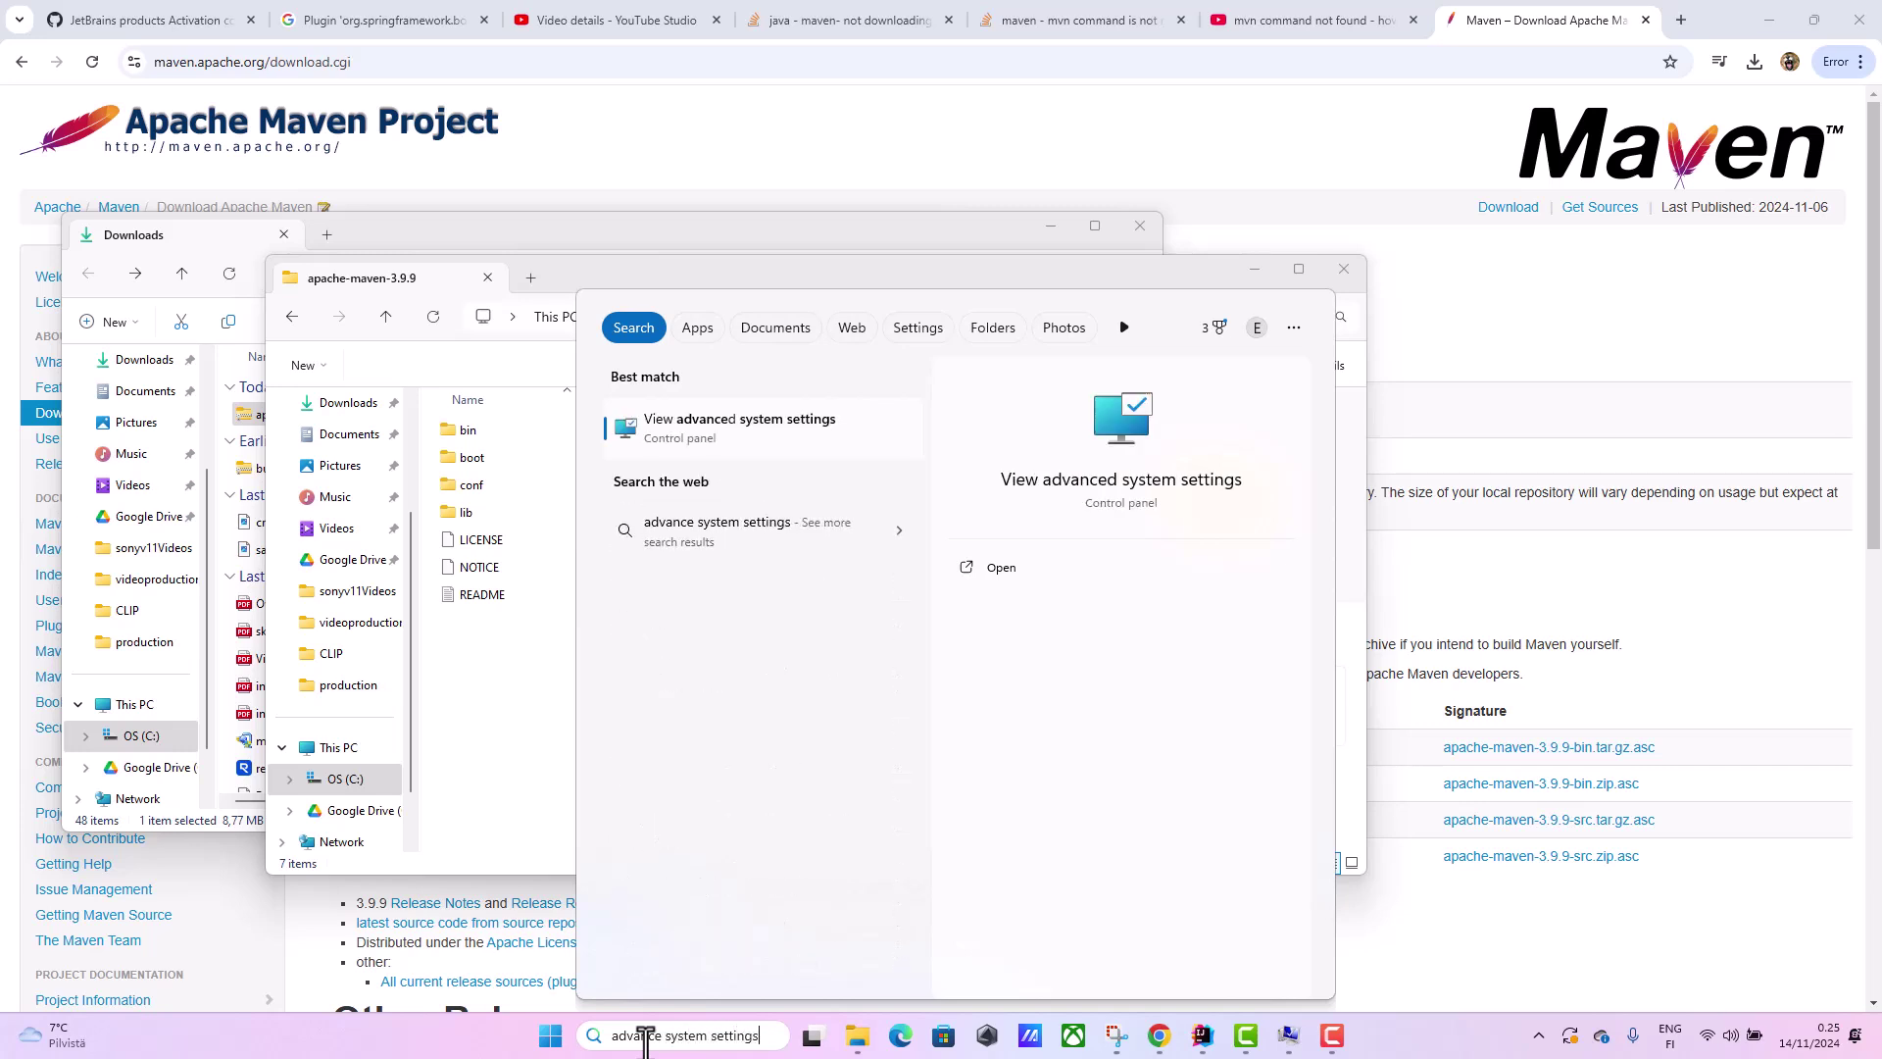
key("Return")
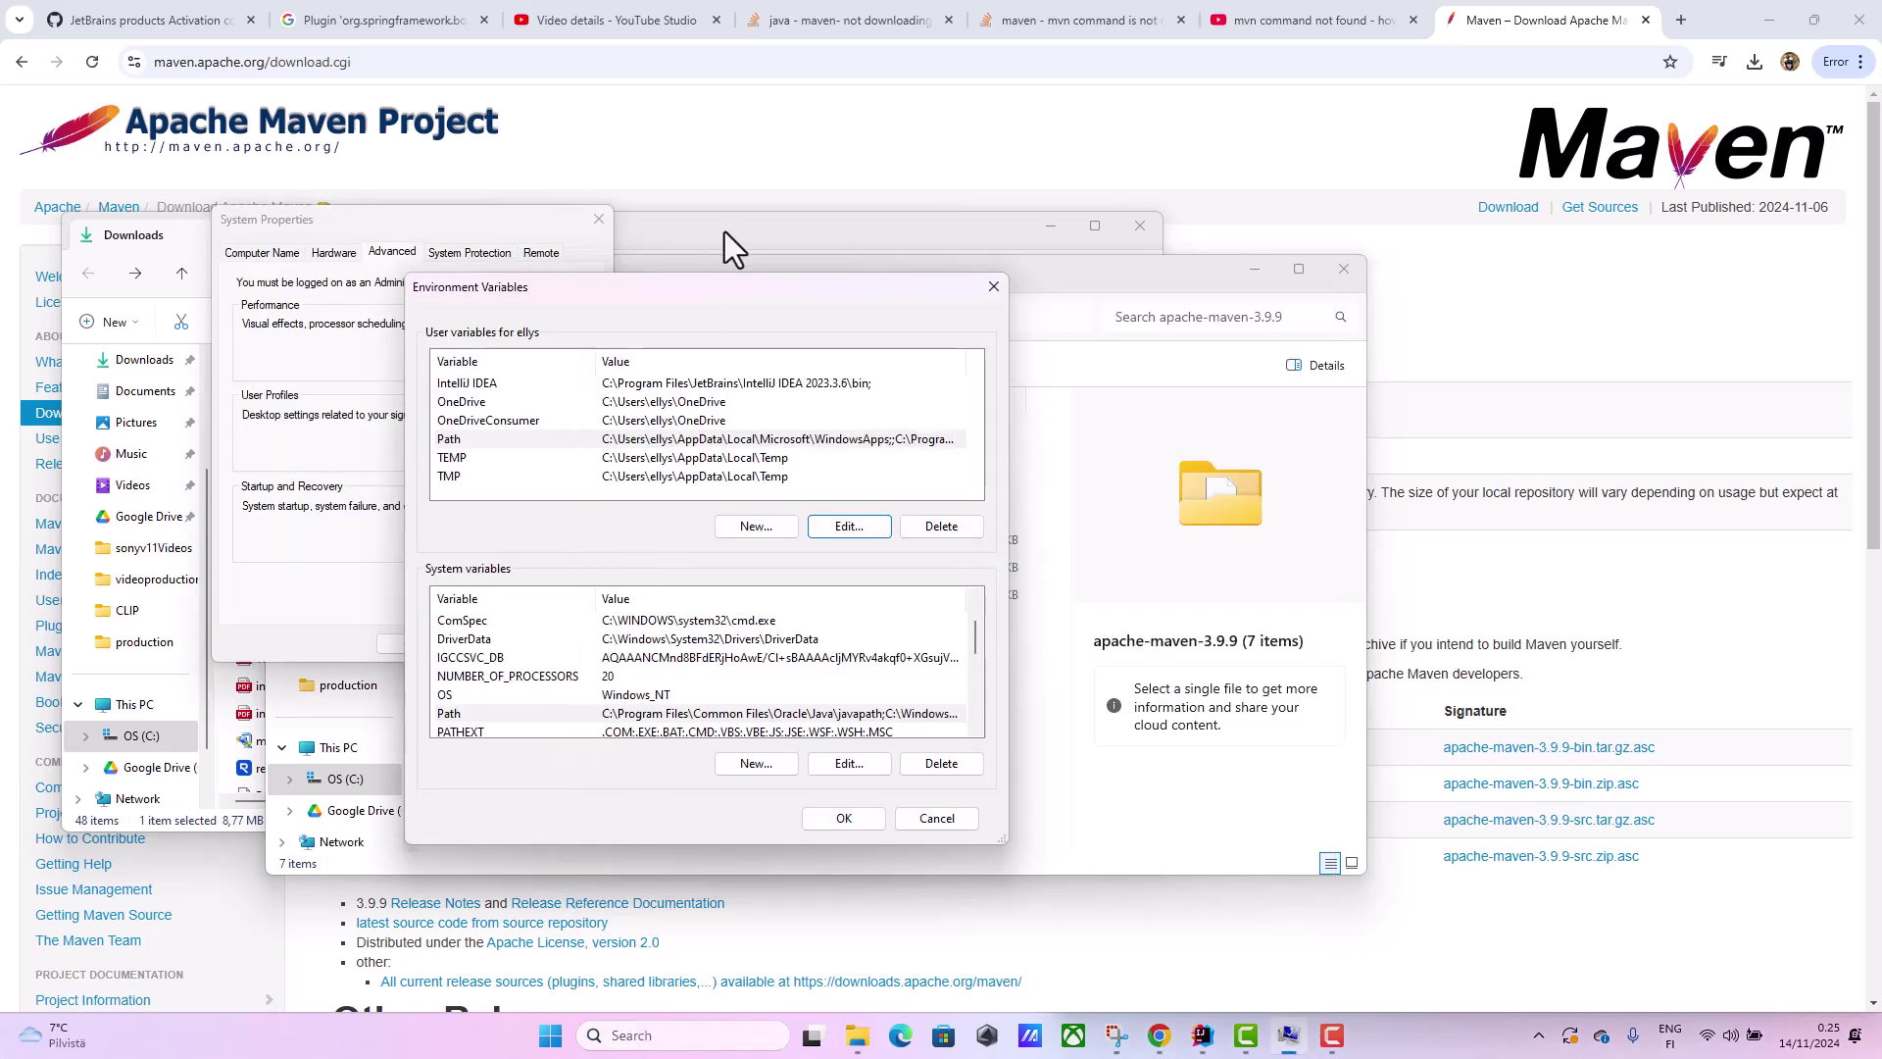
Reposition the Environment Variables window and start a new user variable.
left_click_drag(705, 293, 623, 214)
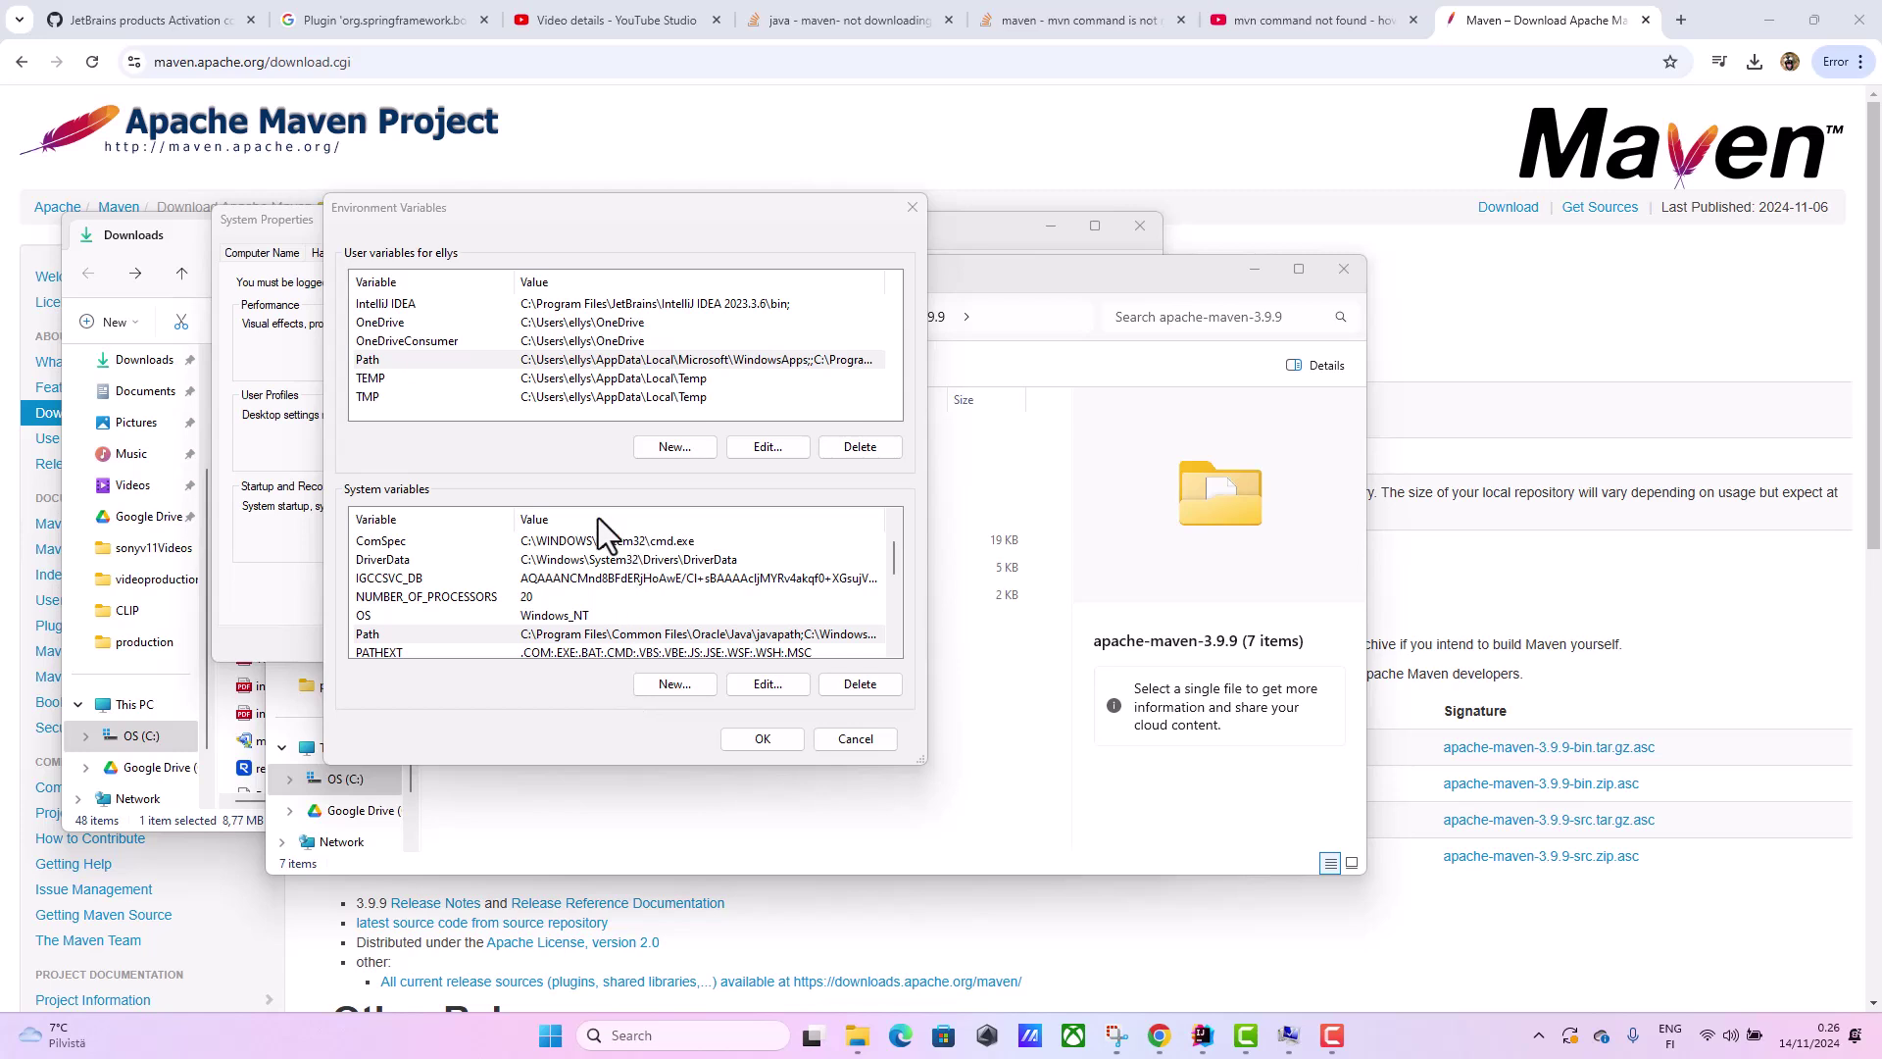
left_click_drag(895, 564, 892, 531)
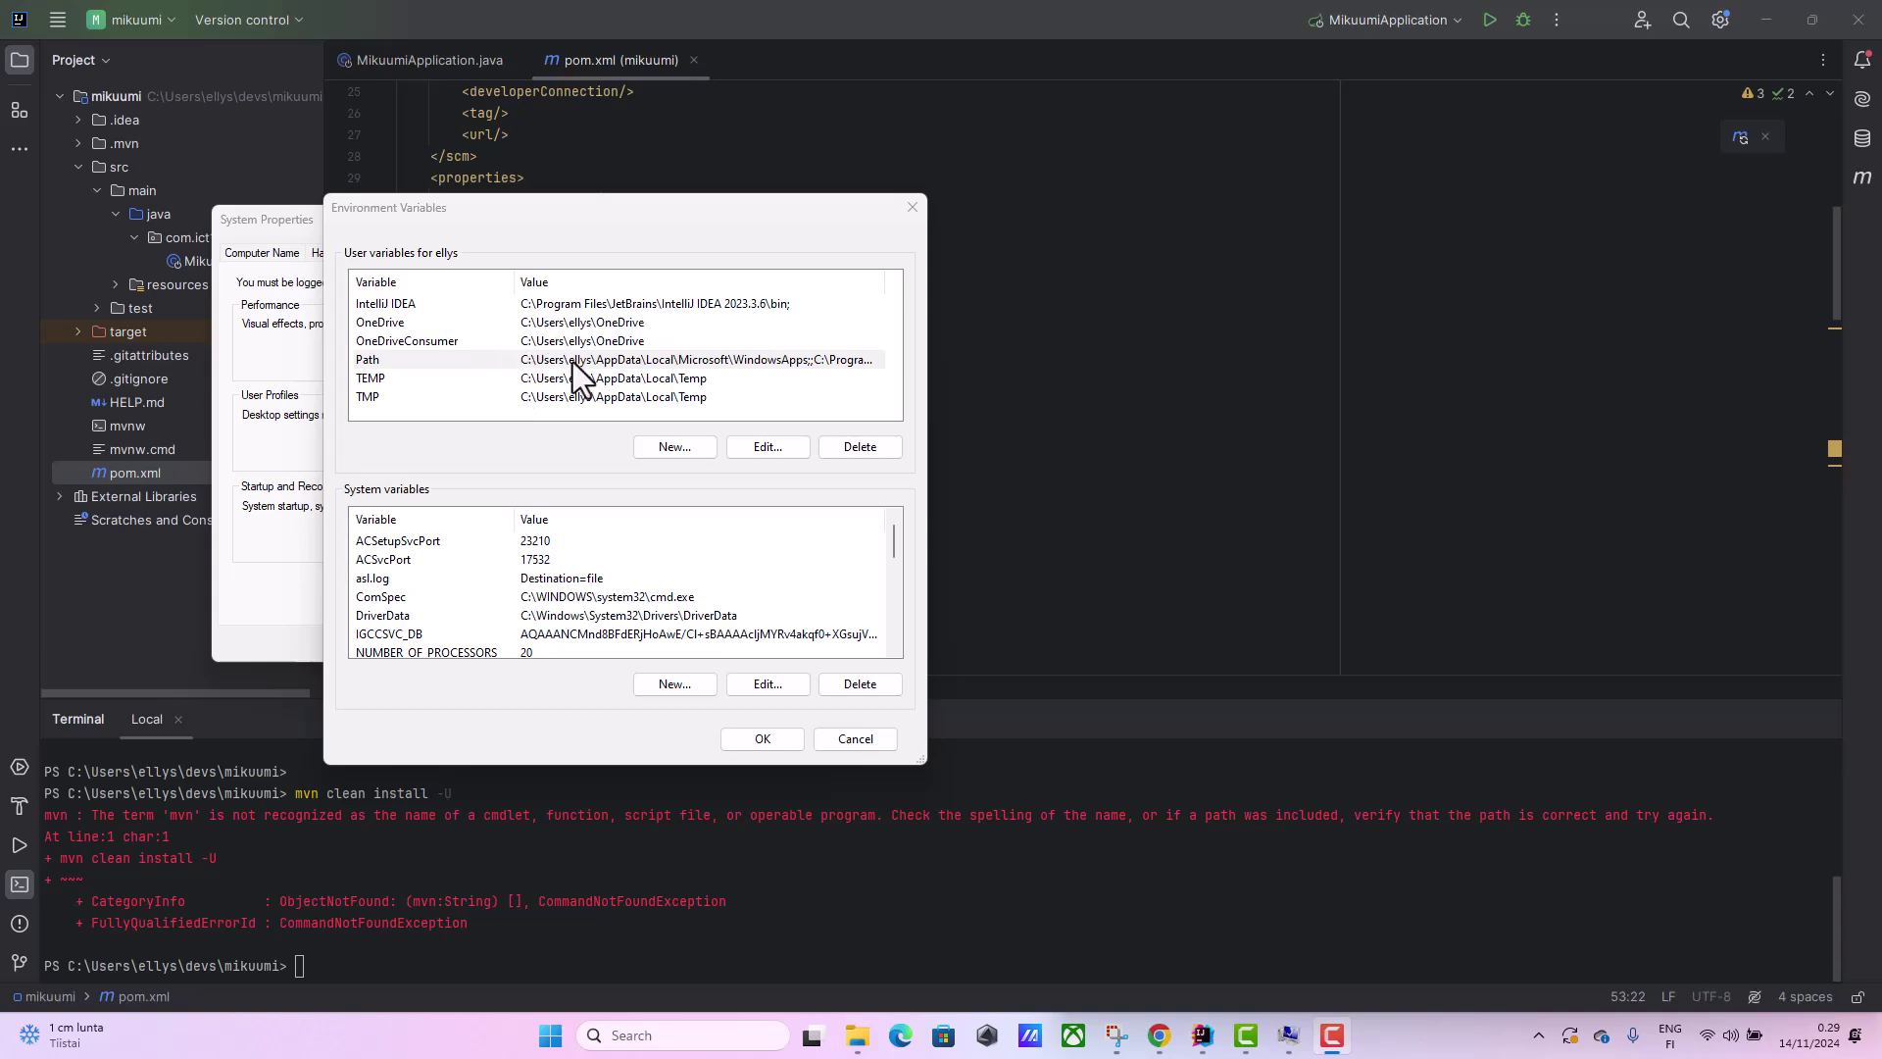
left_click(670, 449)
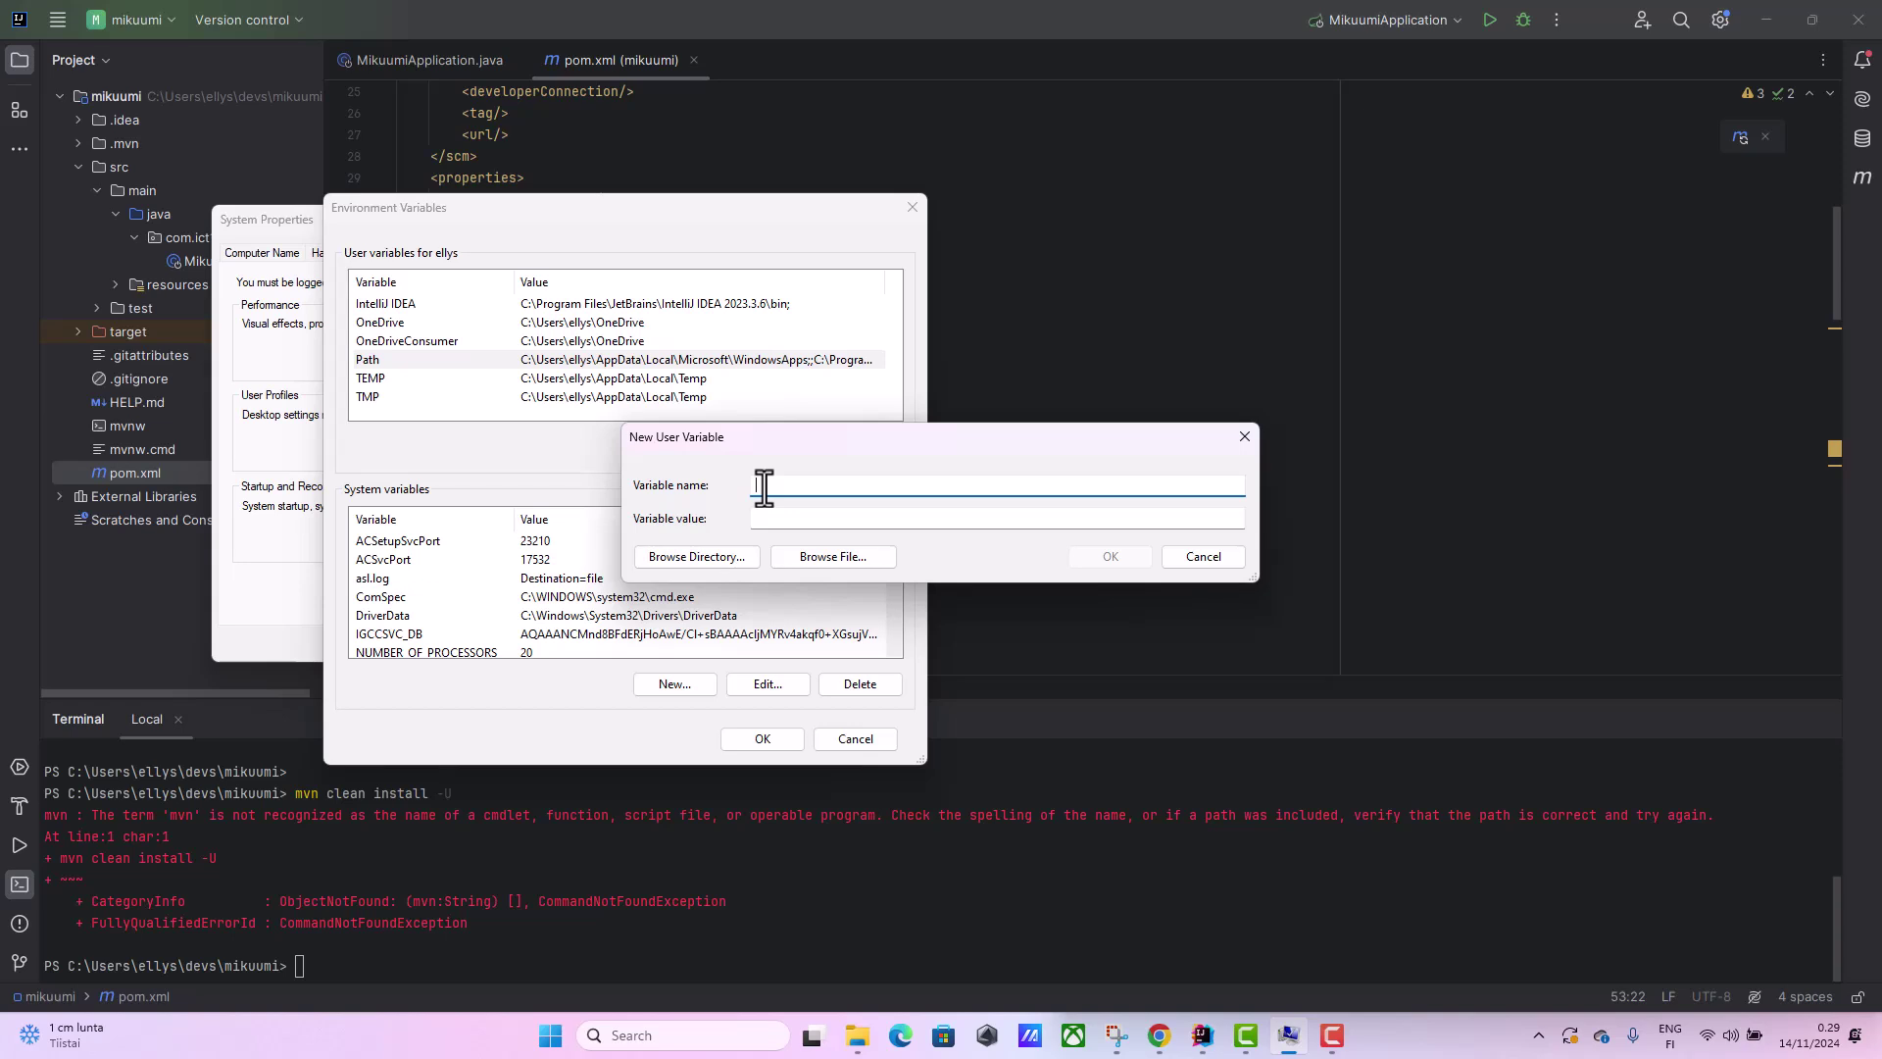
Create user variable JAVA_HOME with value C:\Program Files\Java\jdk-22 via Browse Directory.
type("JAVA")
type("_")
type("HOE")
type("ME")
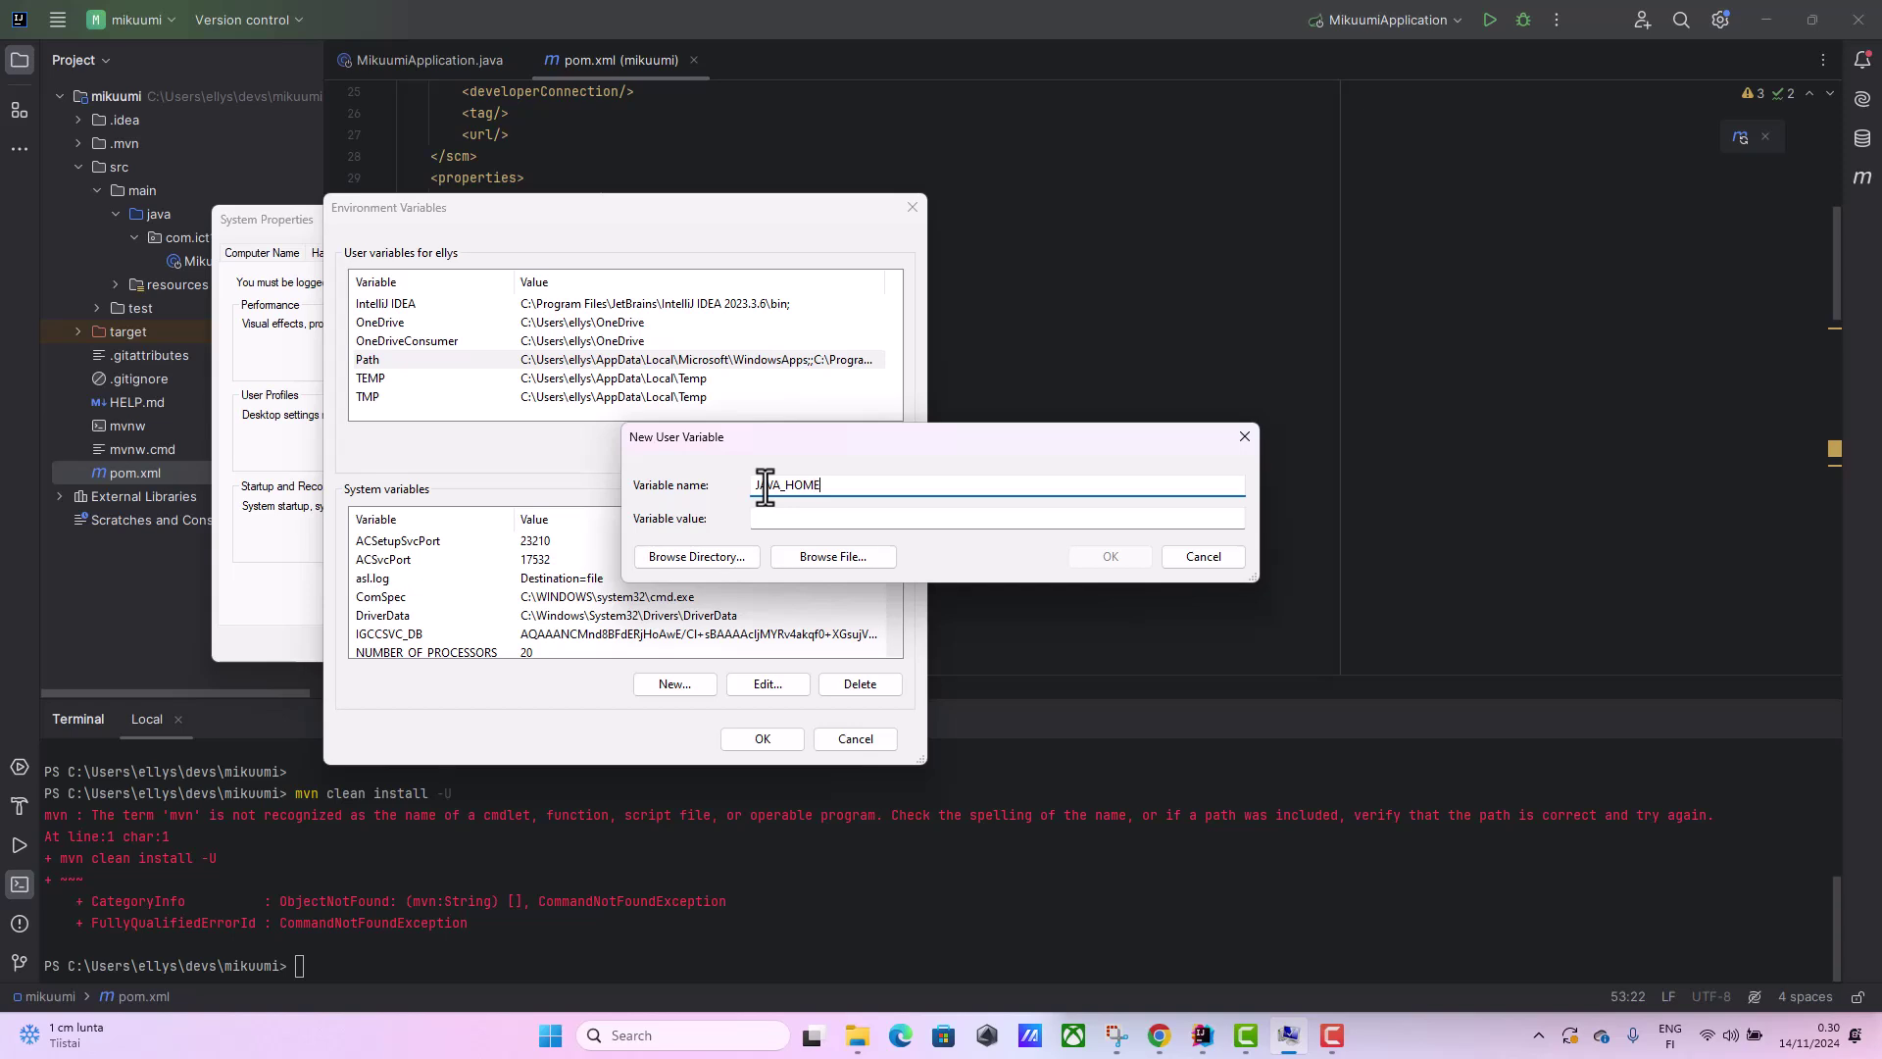
left_click(685, 560)
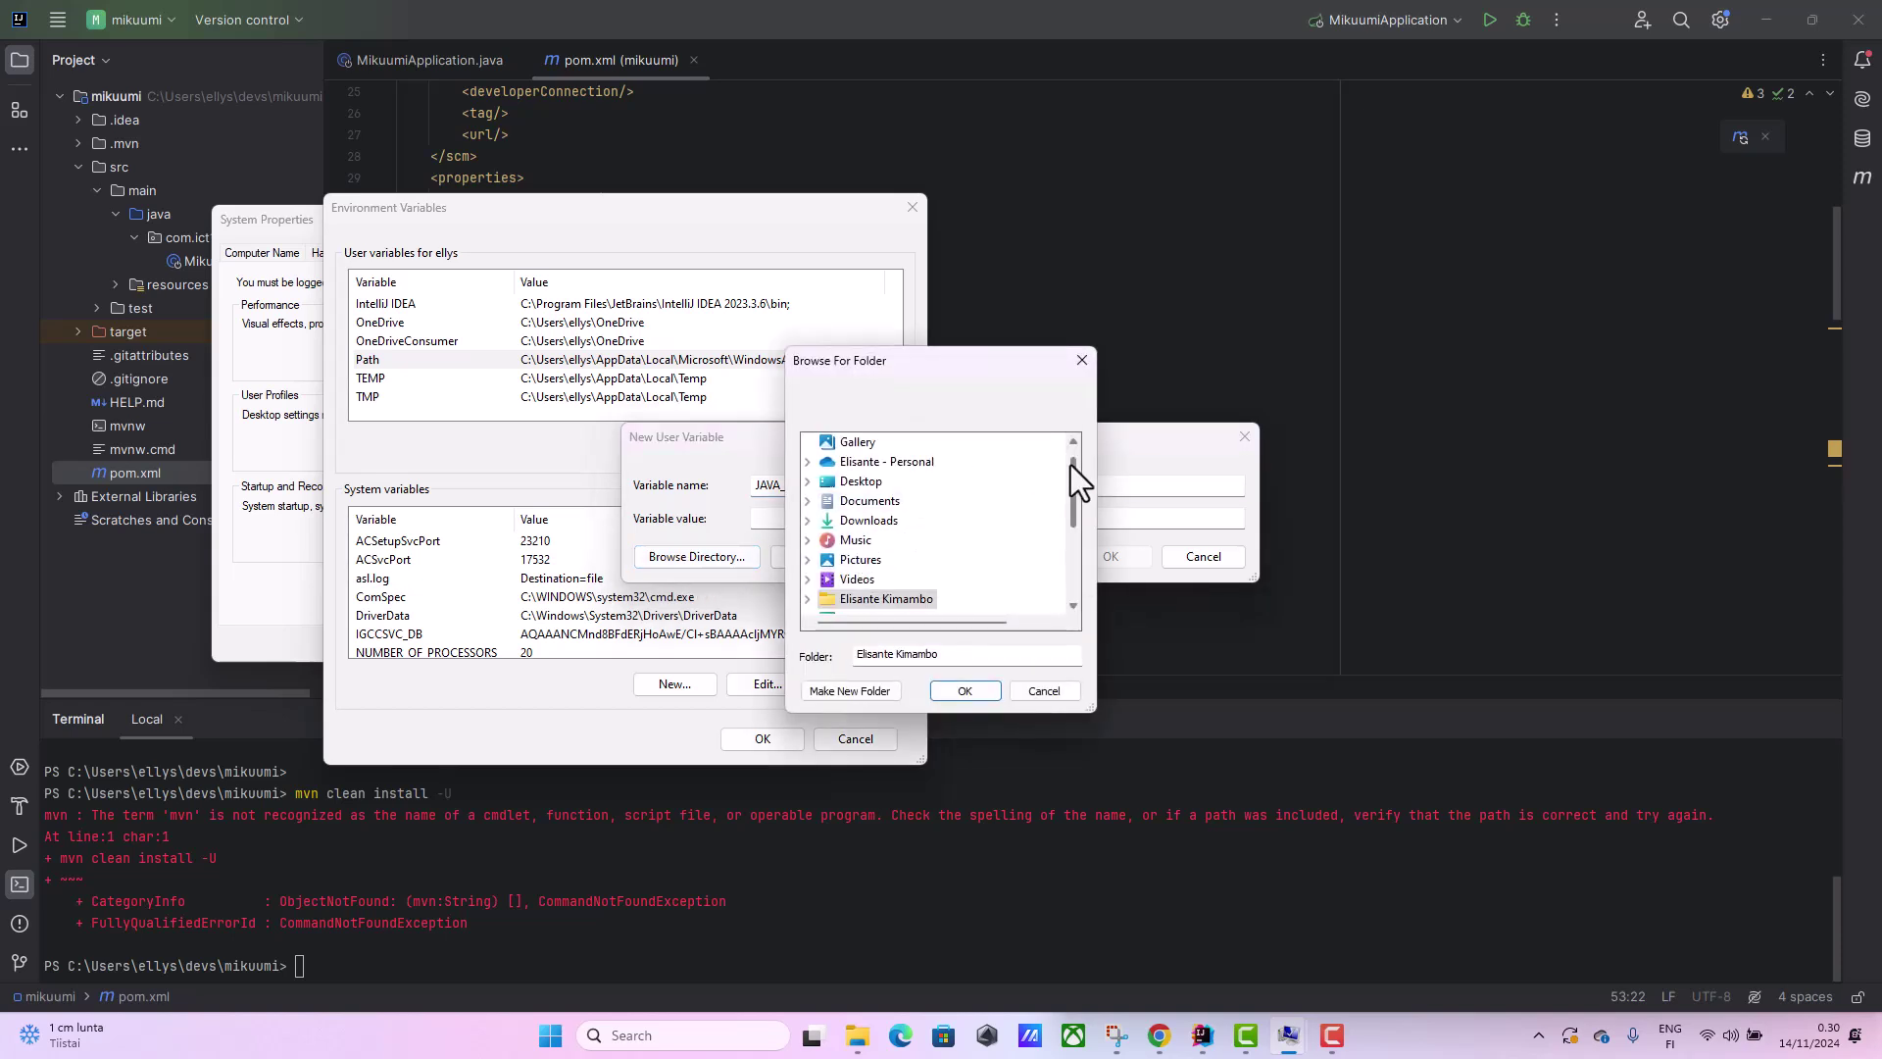
mouse_move(1070, 464)
left_mouse_down()
mouse_move(1043, 579)
mouse_move(1051, 470)
left_mouse_up()
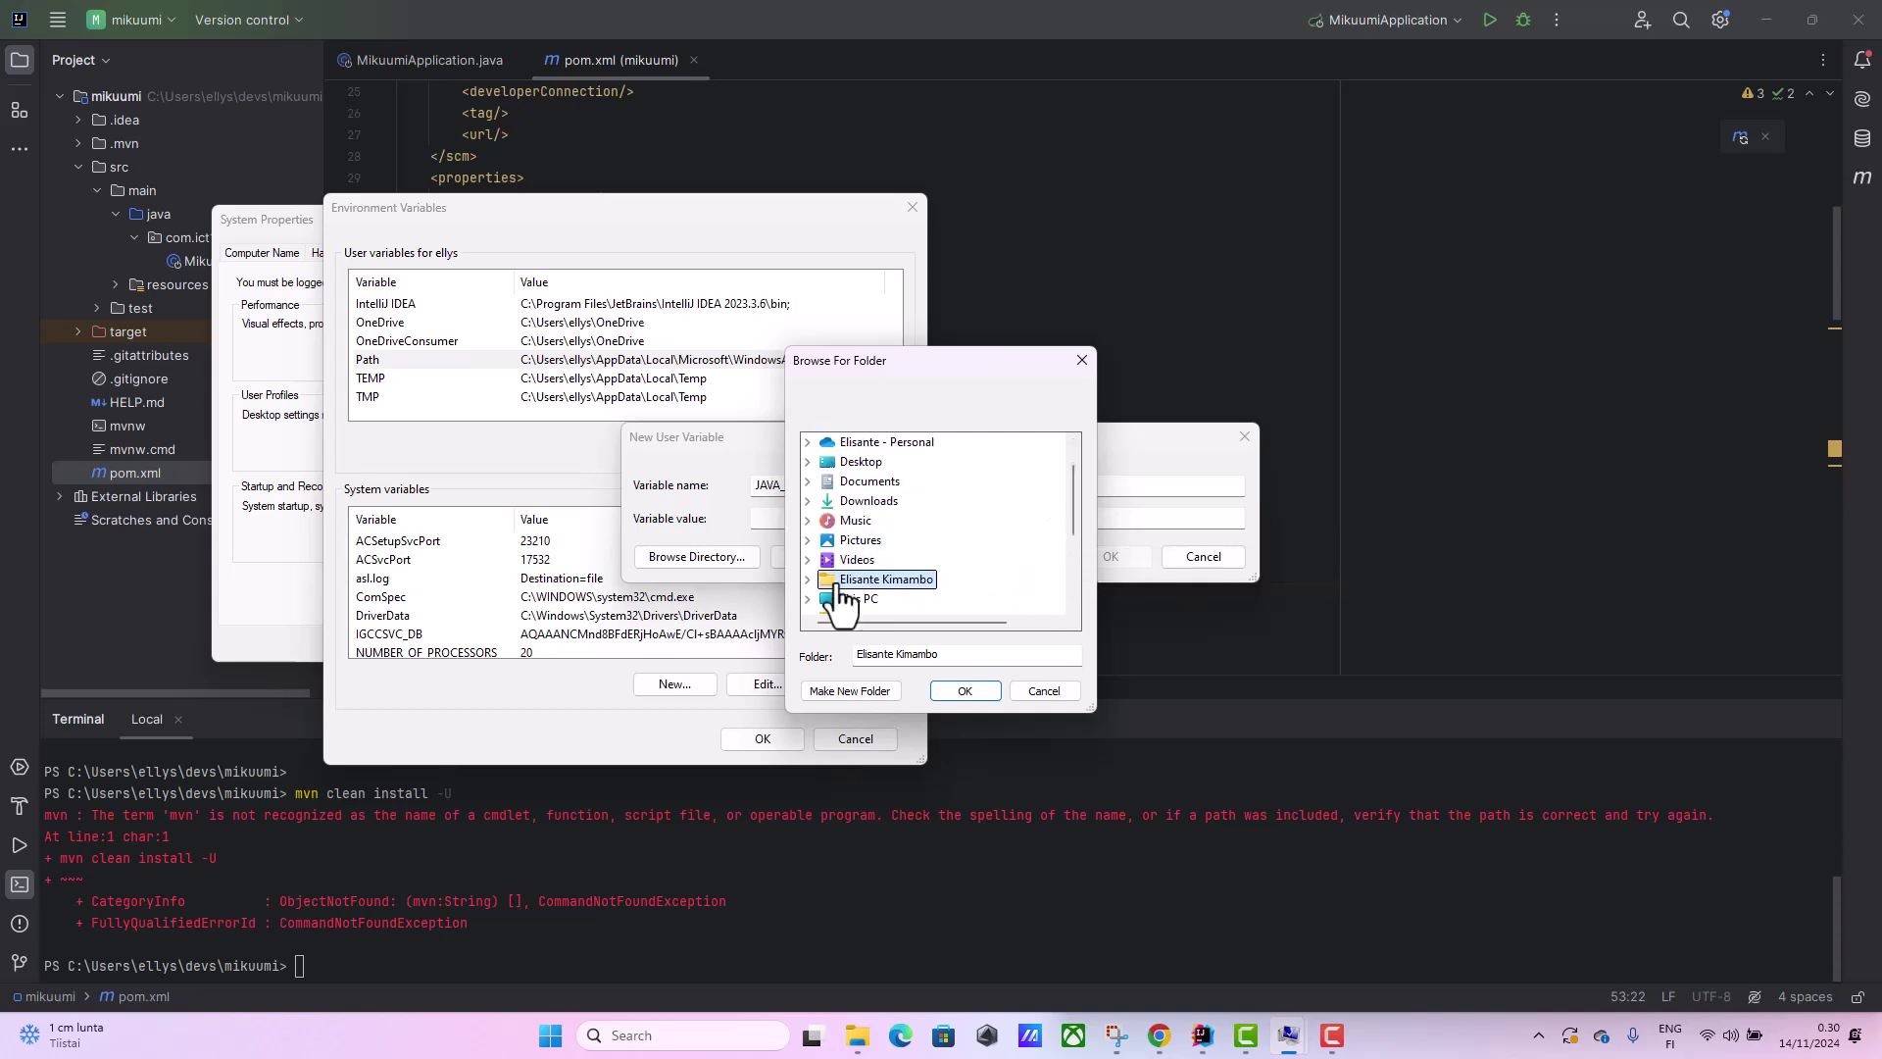
left_click(808, 599)
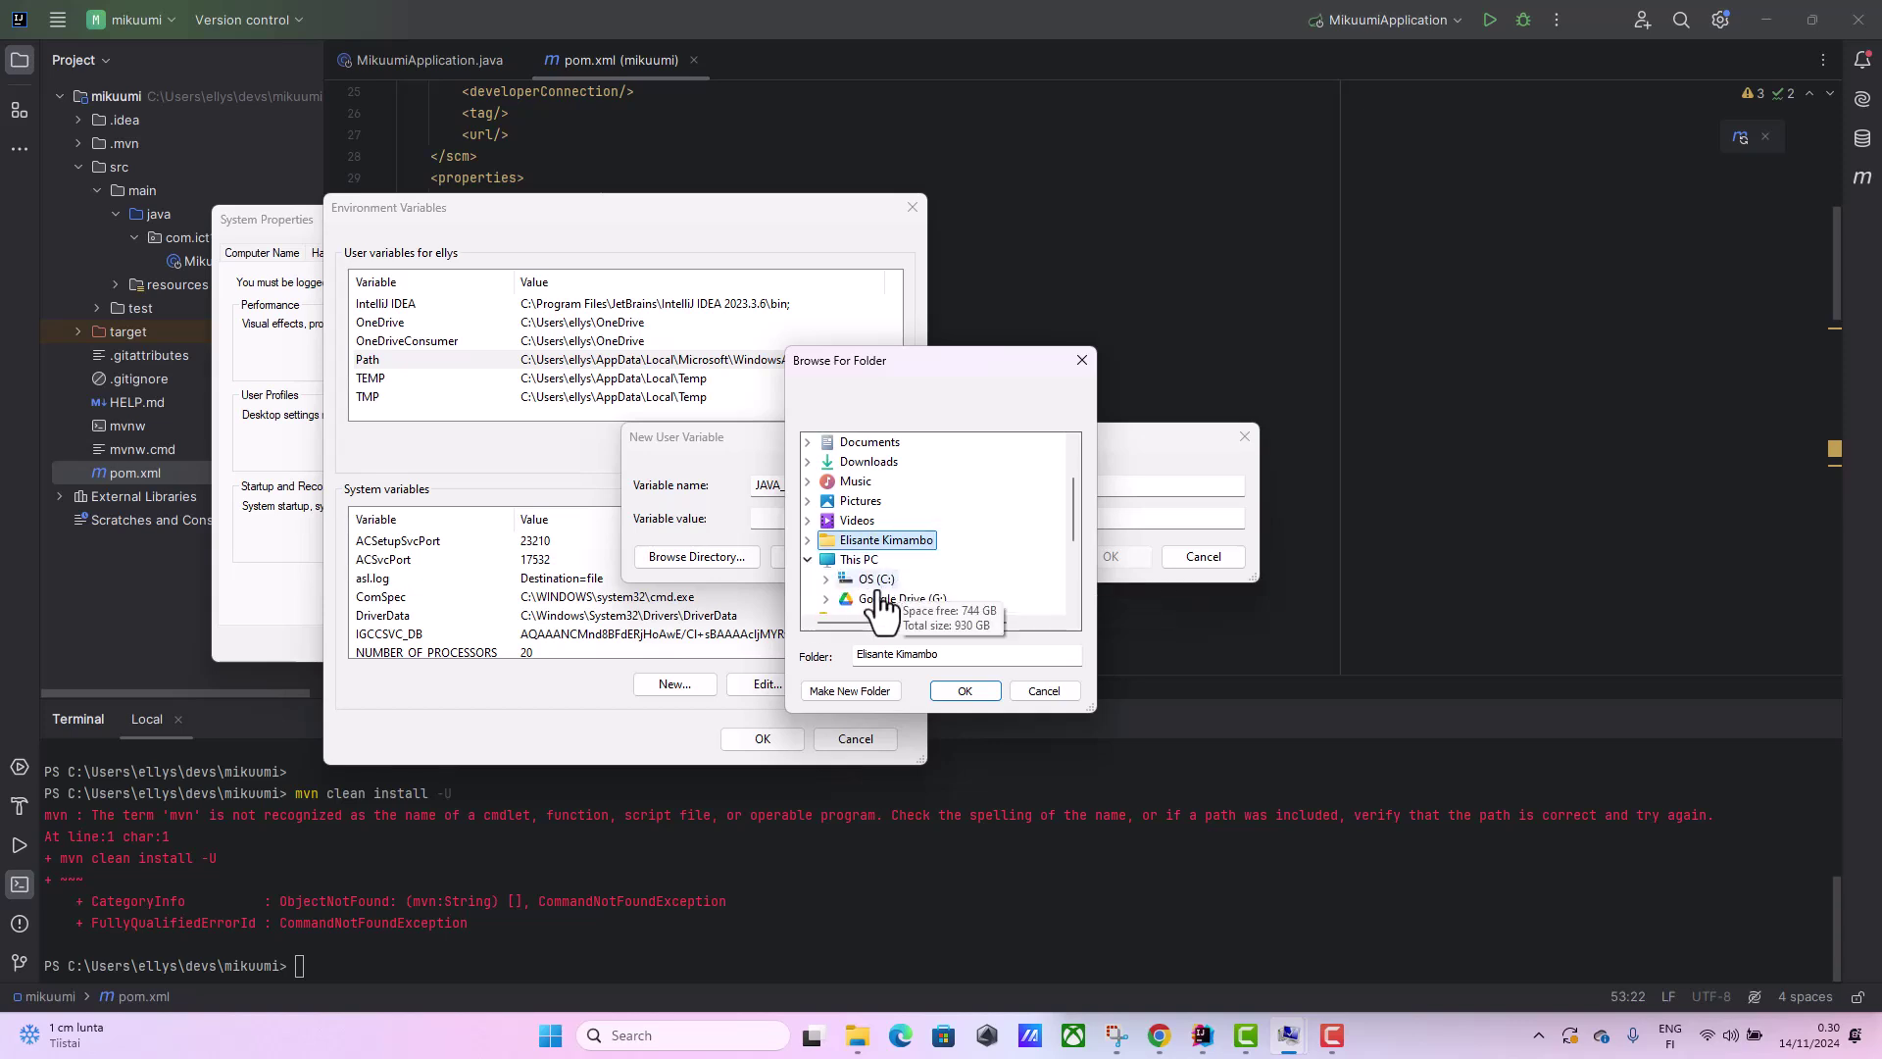
double_click(877, 579)
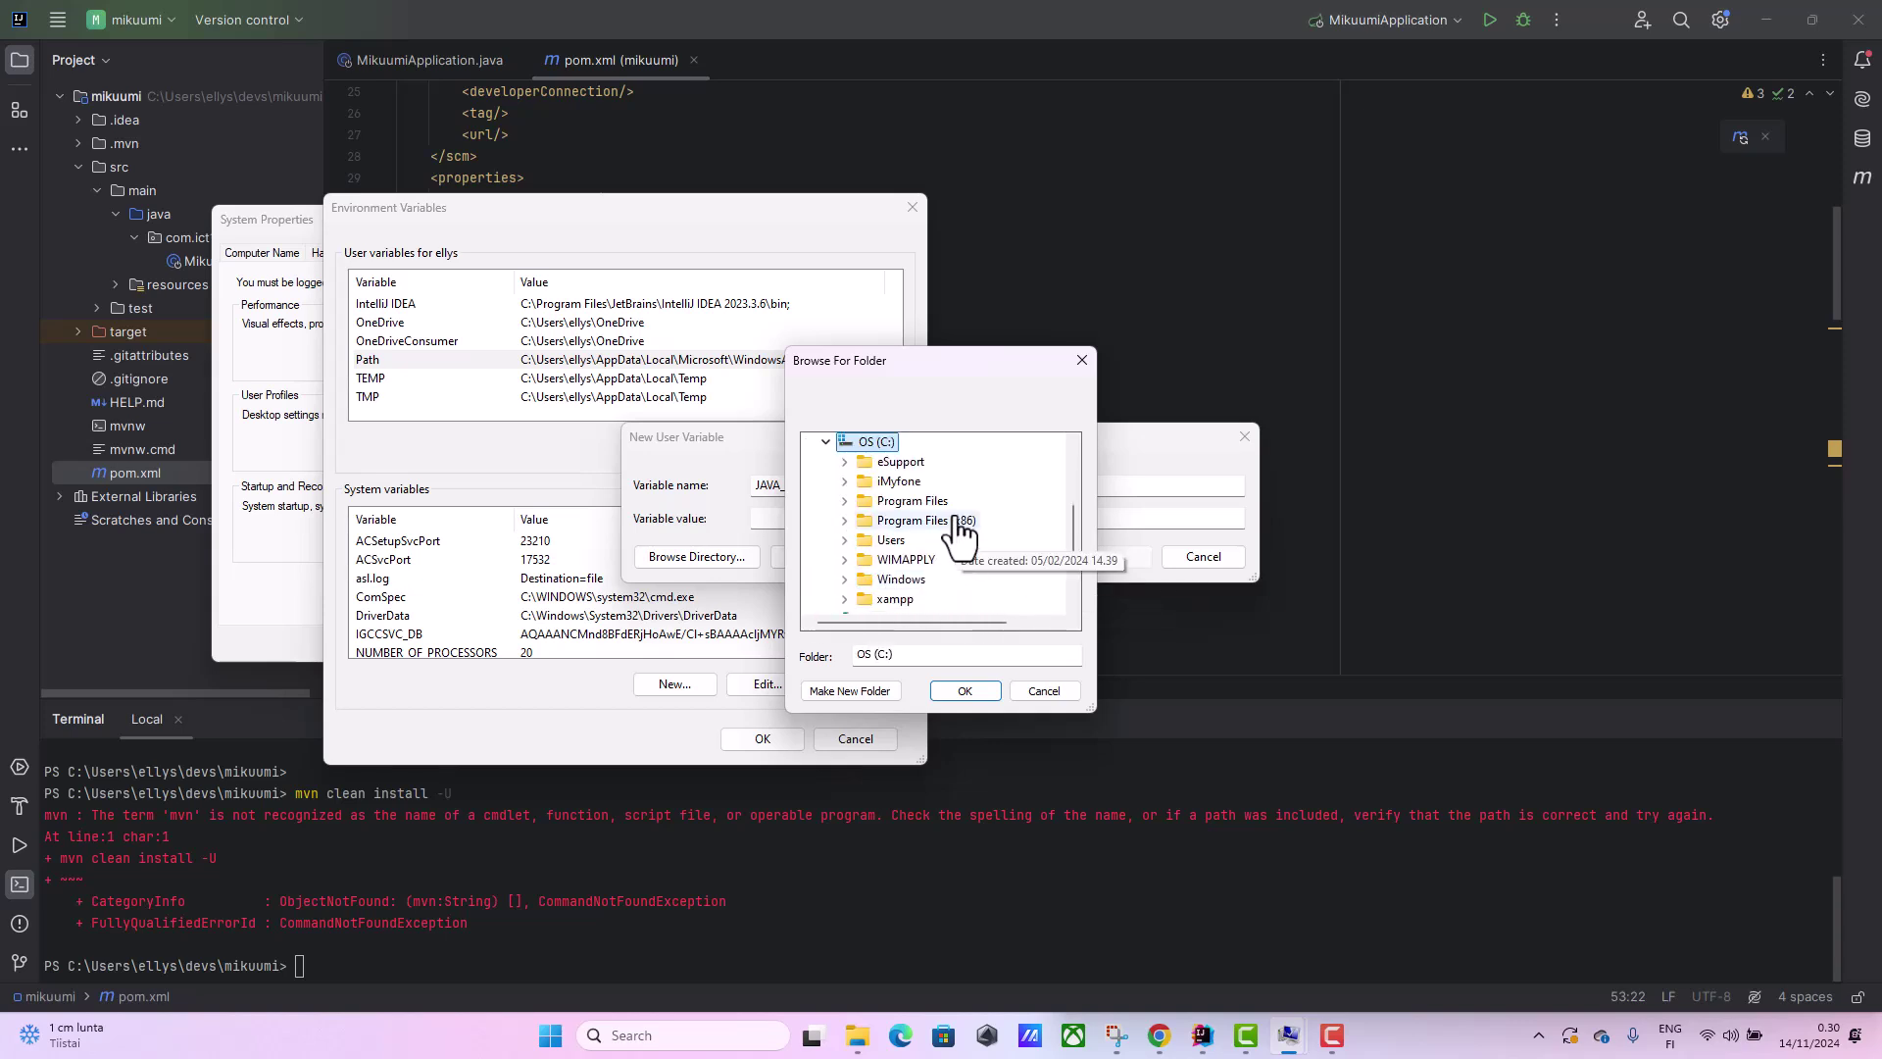
left_click(845, 501)
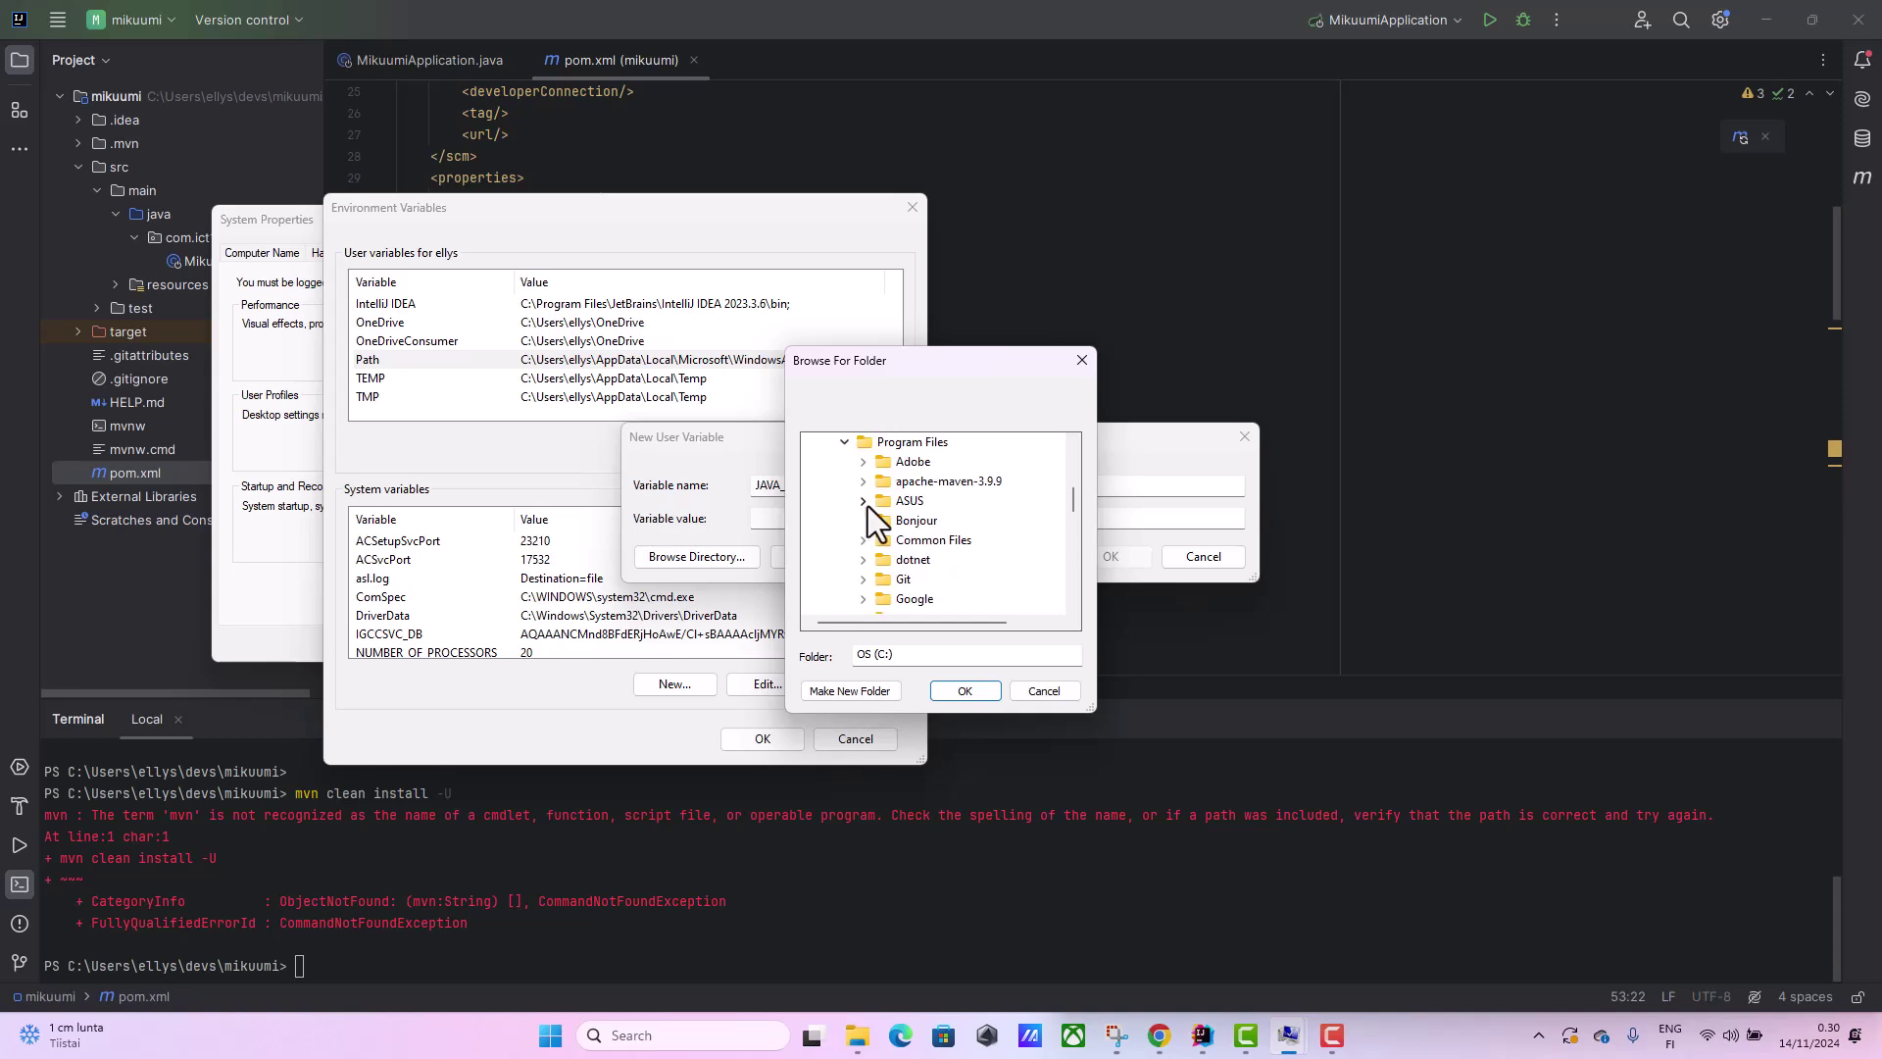
scroll(920, 580, "down", 1)
double_click(920, 583)
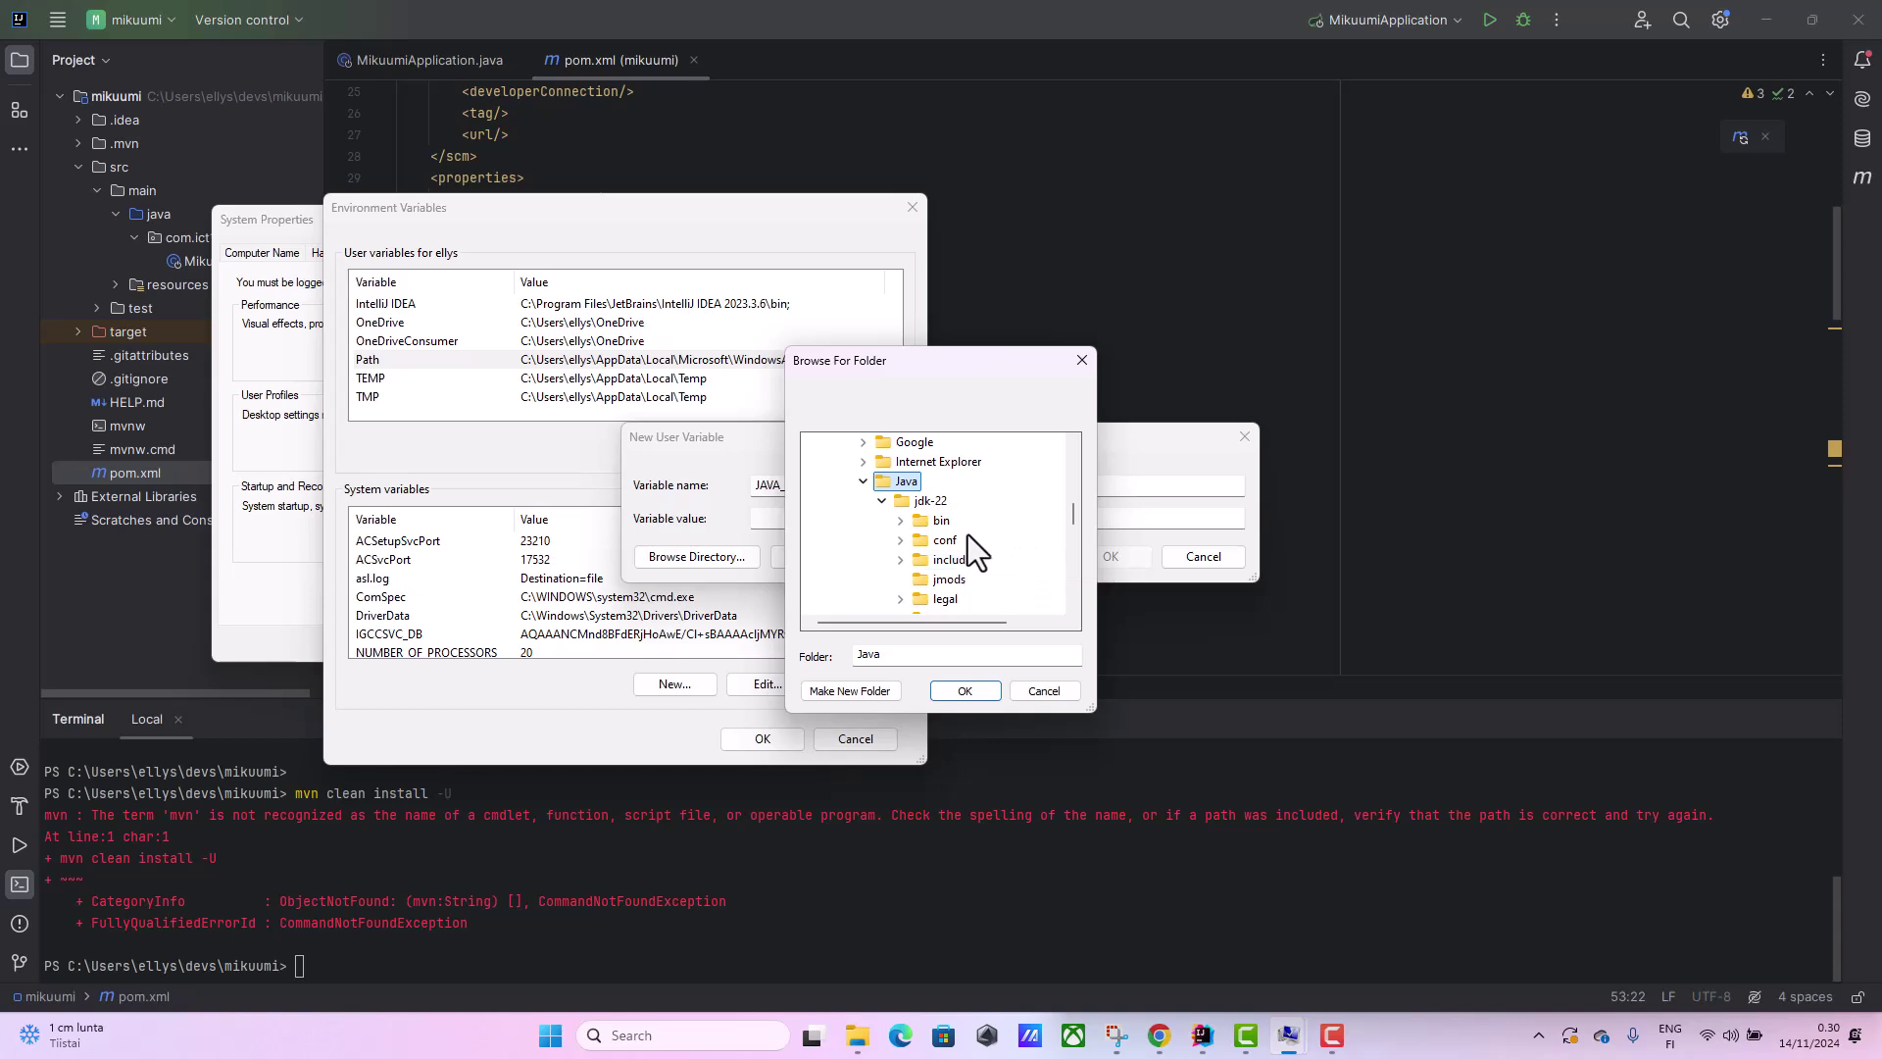
left_click(904, 500)
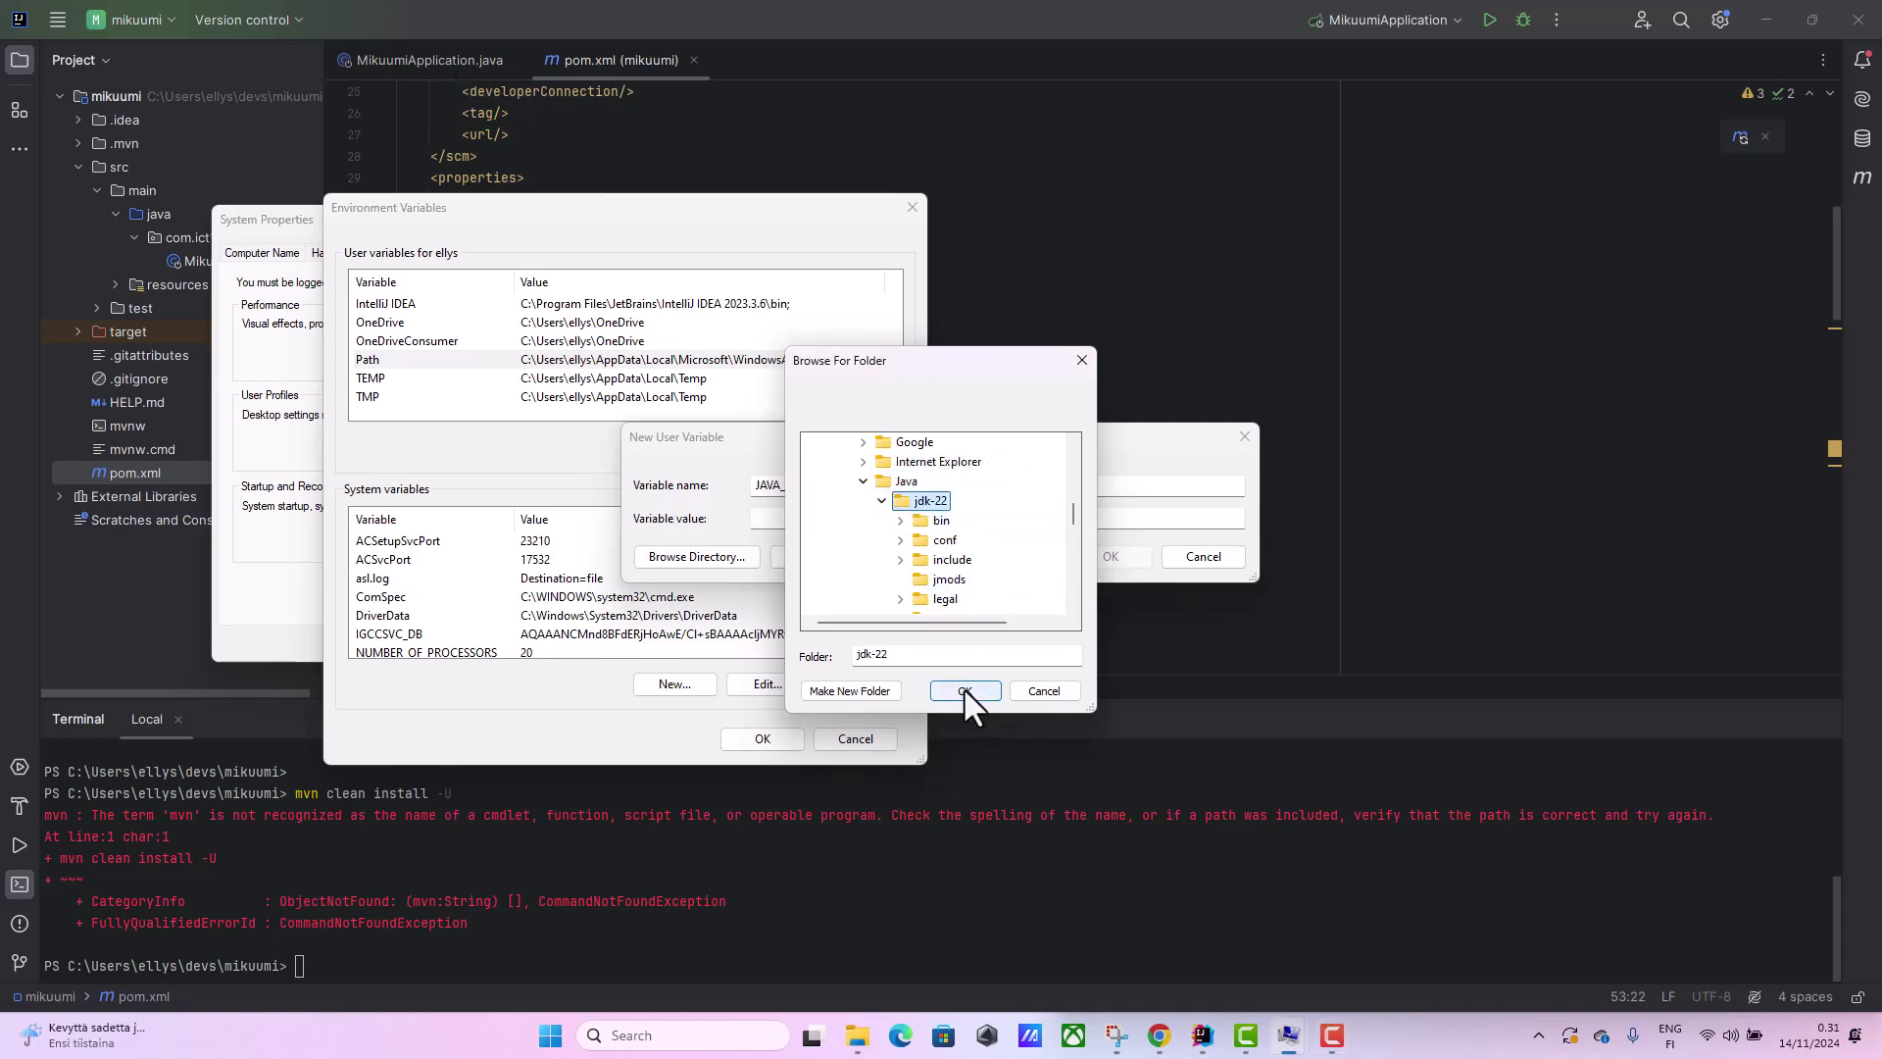
left_click(962, 690)
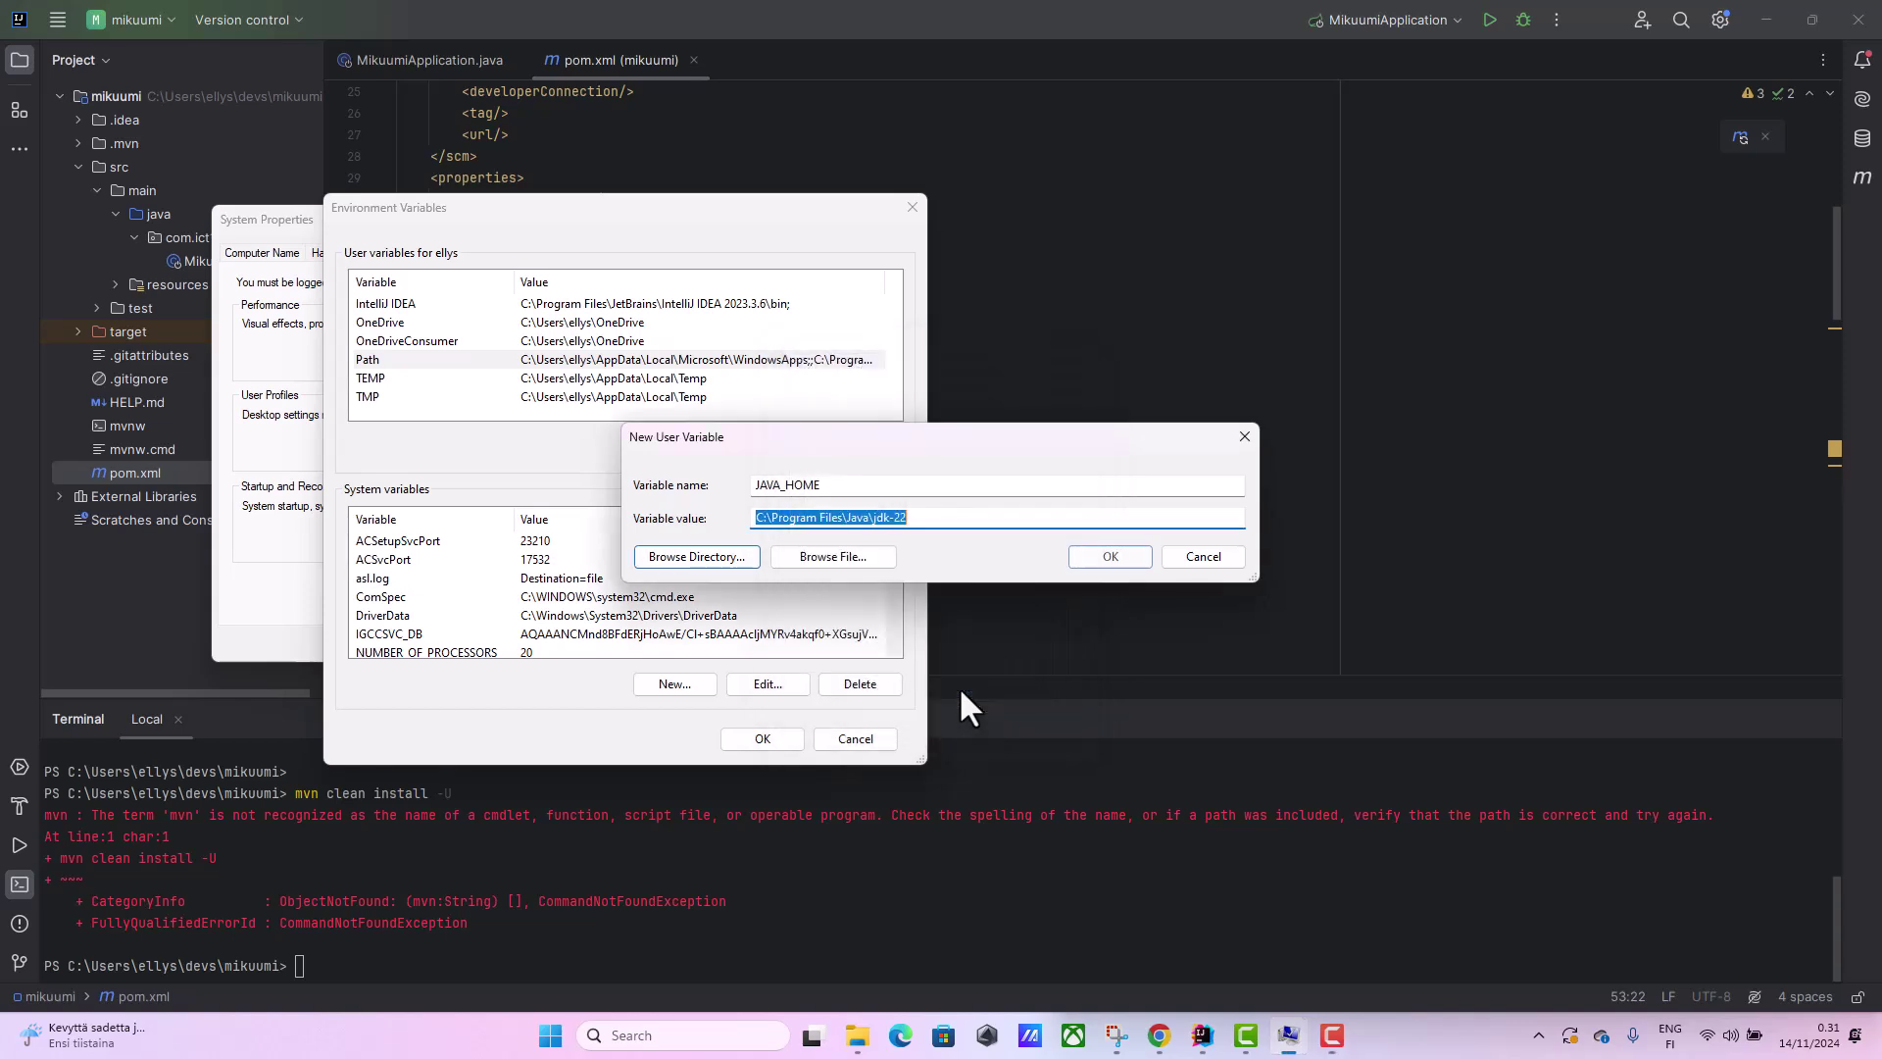
left_click(931, 517)
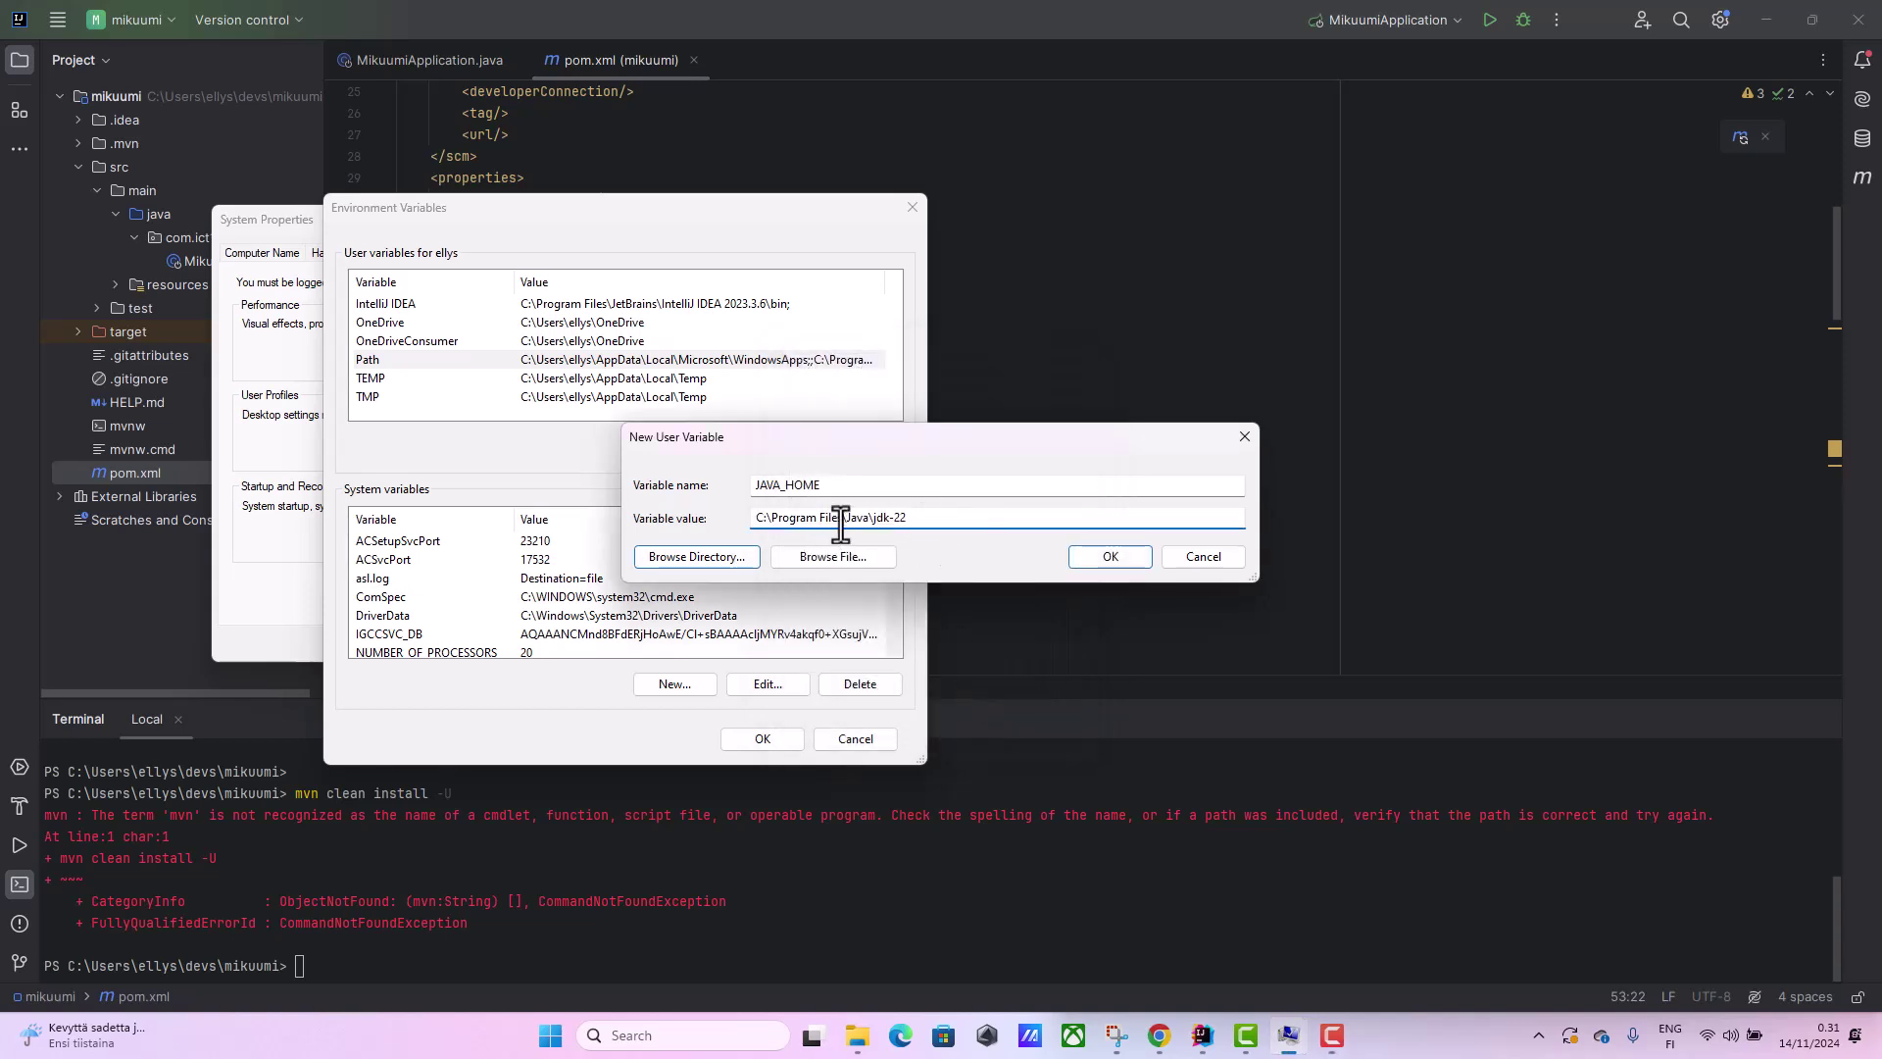
left_click(1104, 555)
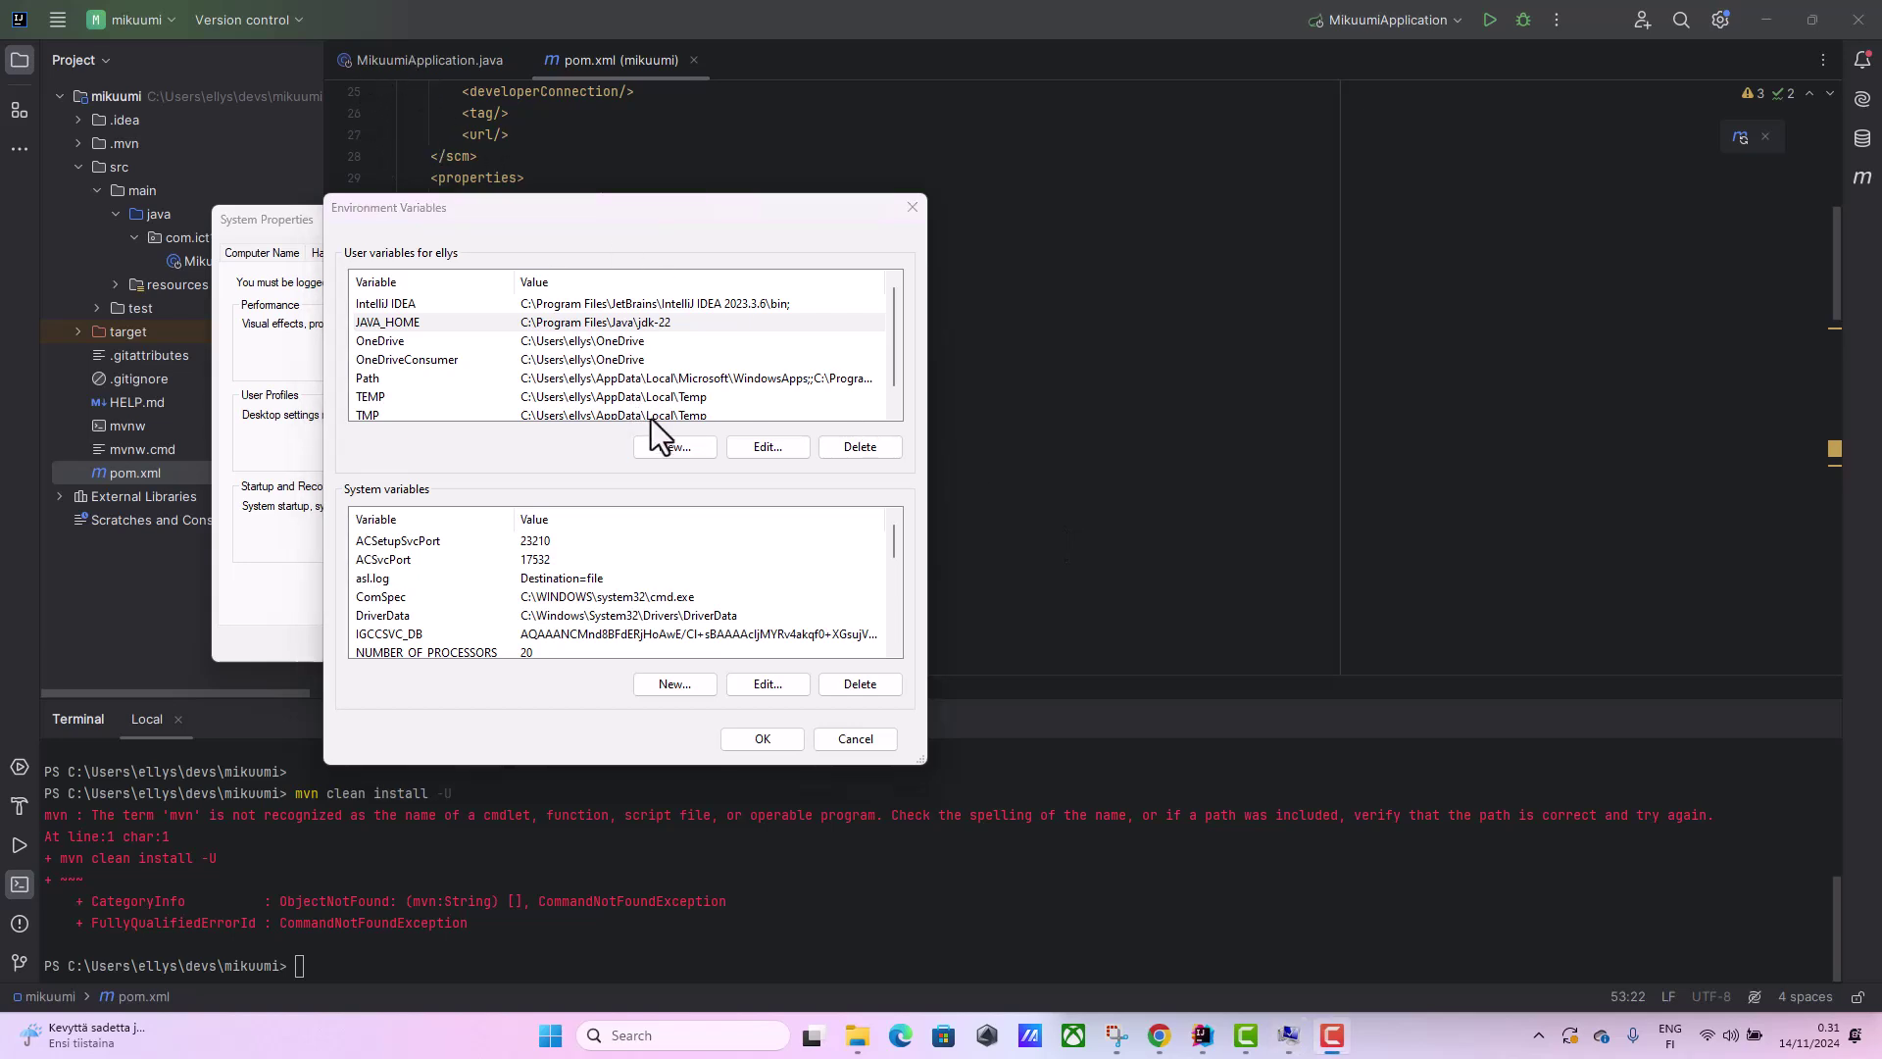
Add user variable M2_HOME pointing to C:\Program Files\apache-maven-3.9.9.
left_click(673, 449)
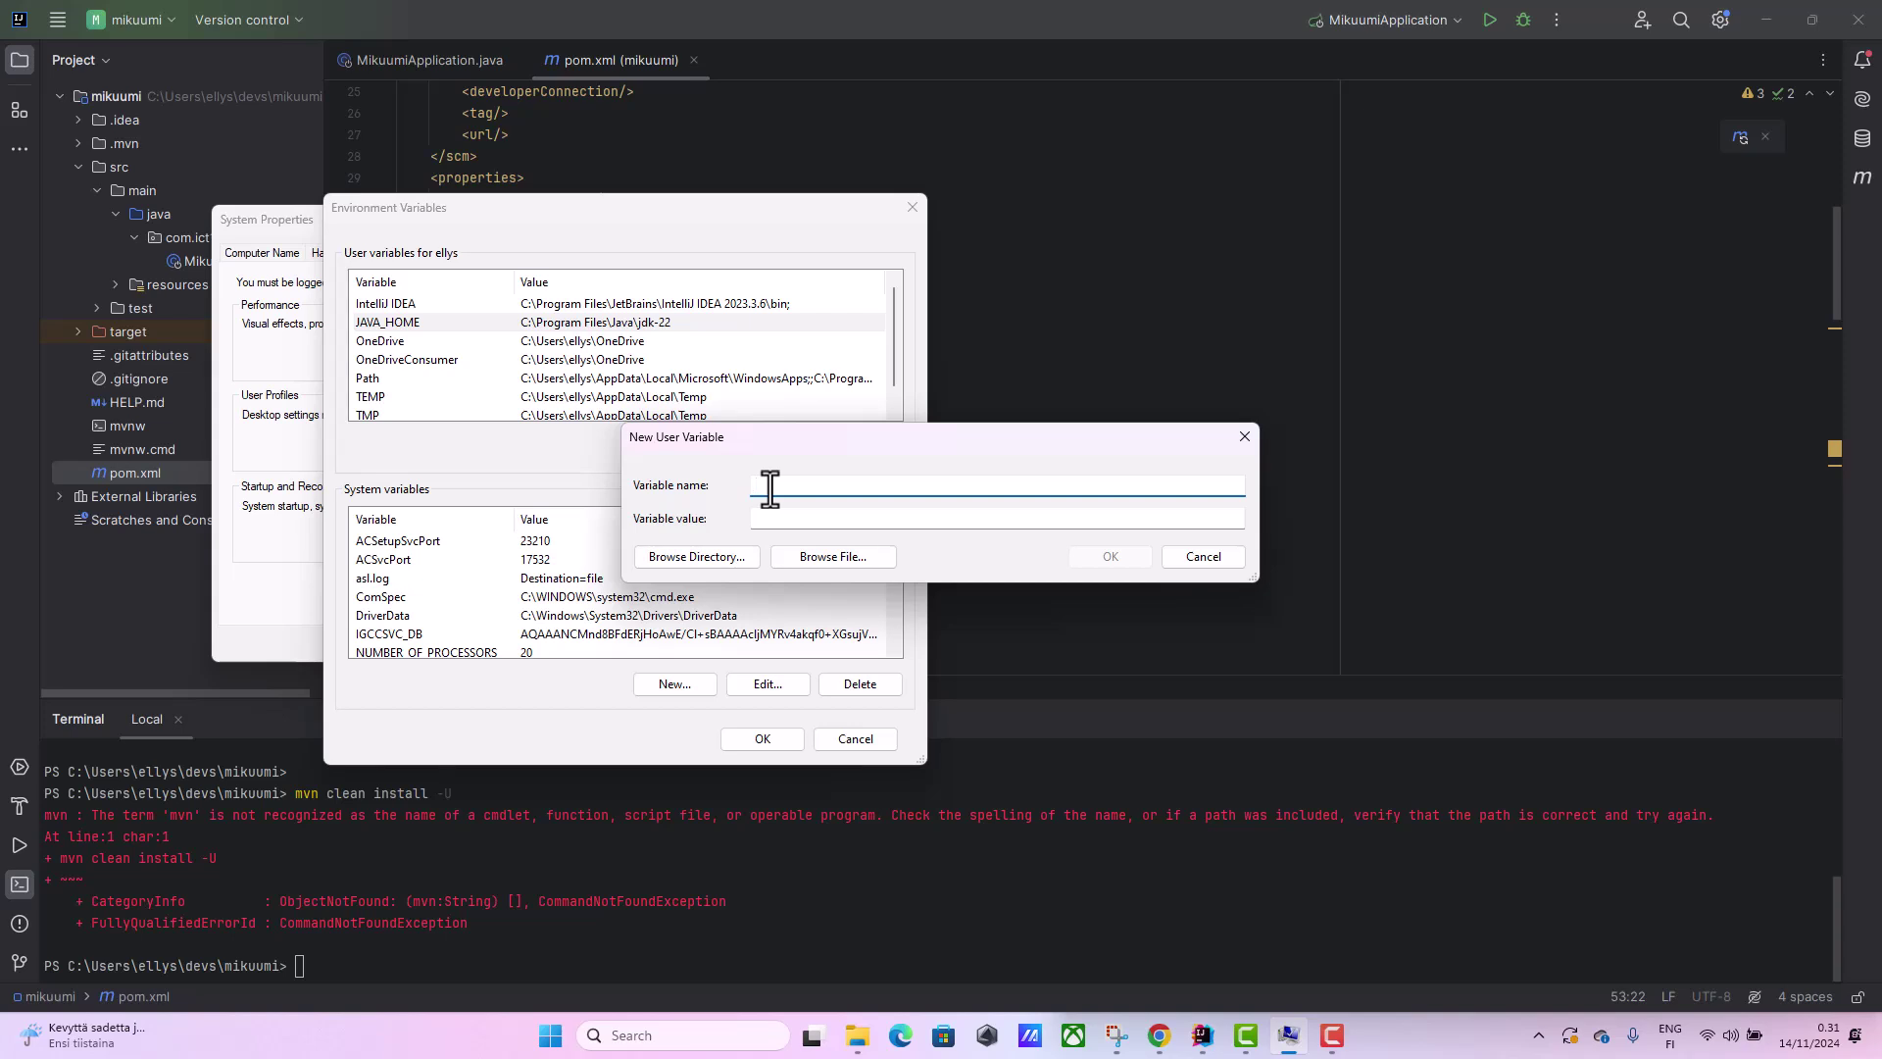
type("m")
type("m")
type("M")
type("2_HOME")
left_click(716, 554)
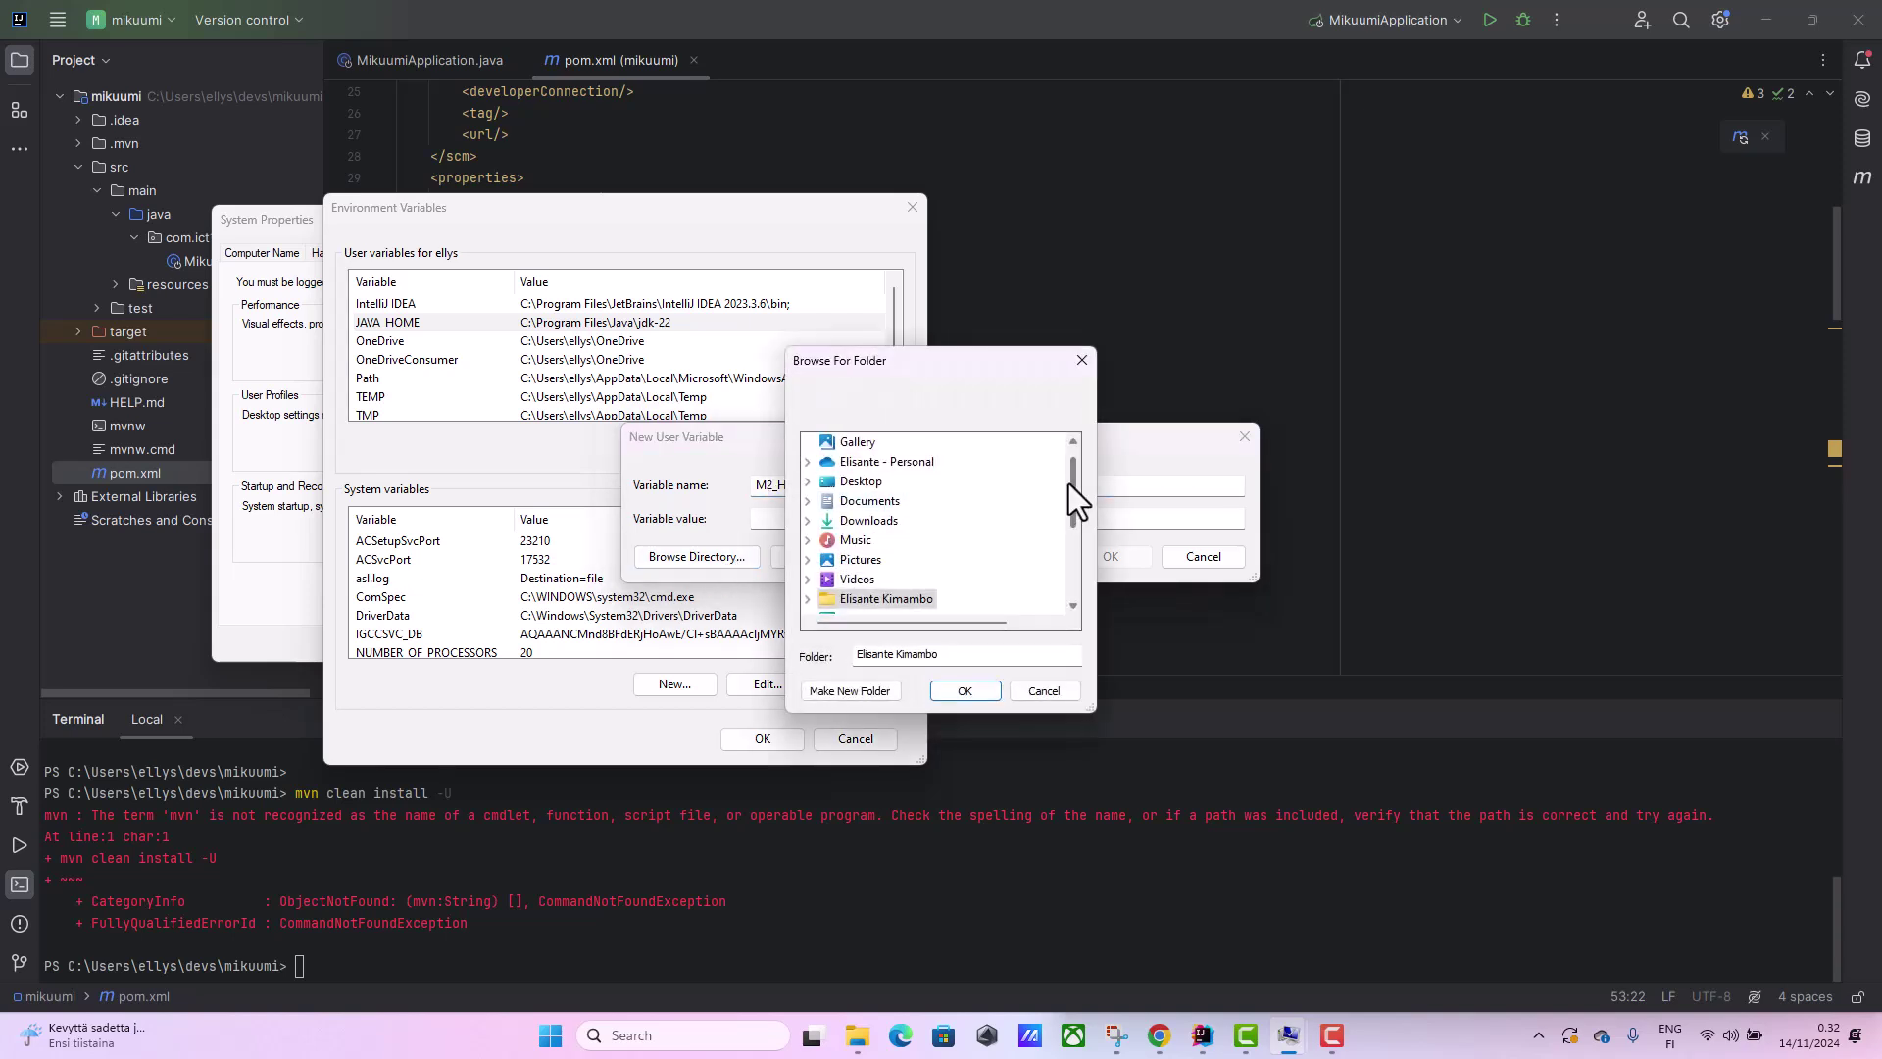
left_click_drag(1068, 485, 1068, 510)
scroll(1071, 511, "down", 2)
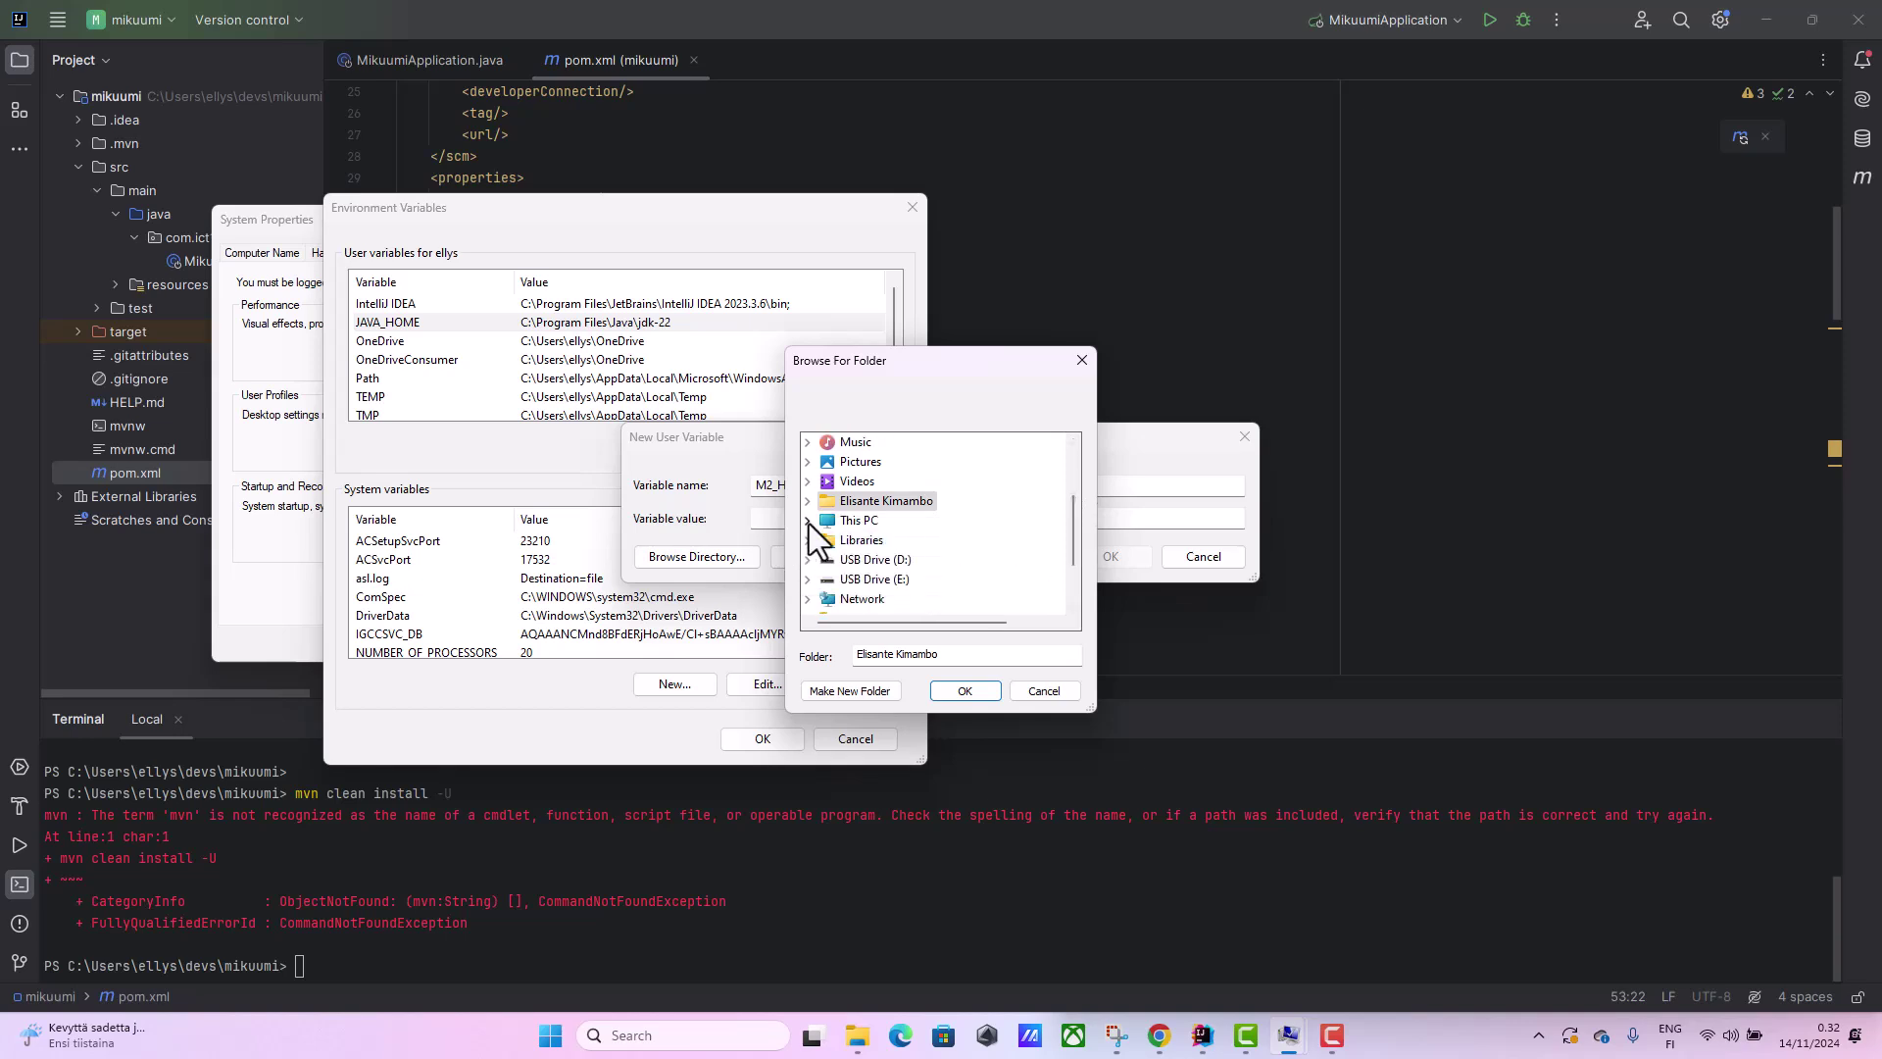
left_click(809, 521)
left_click(827, 540)
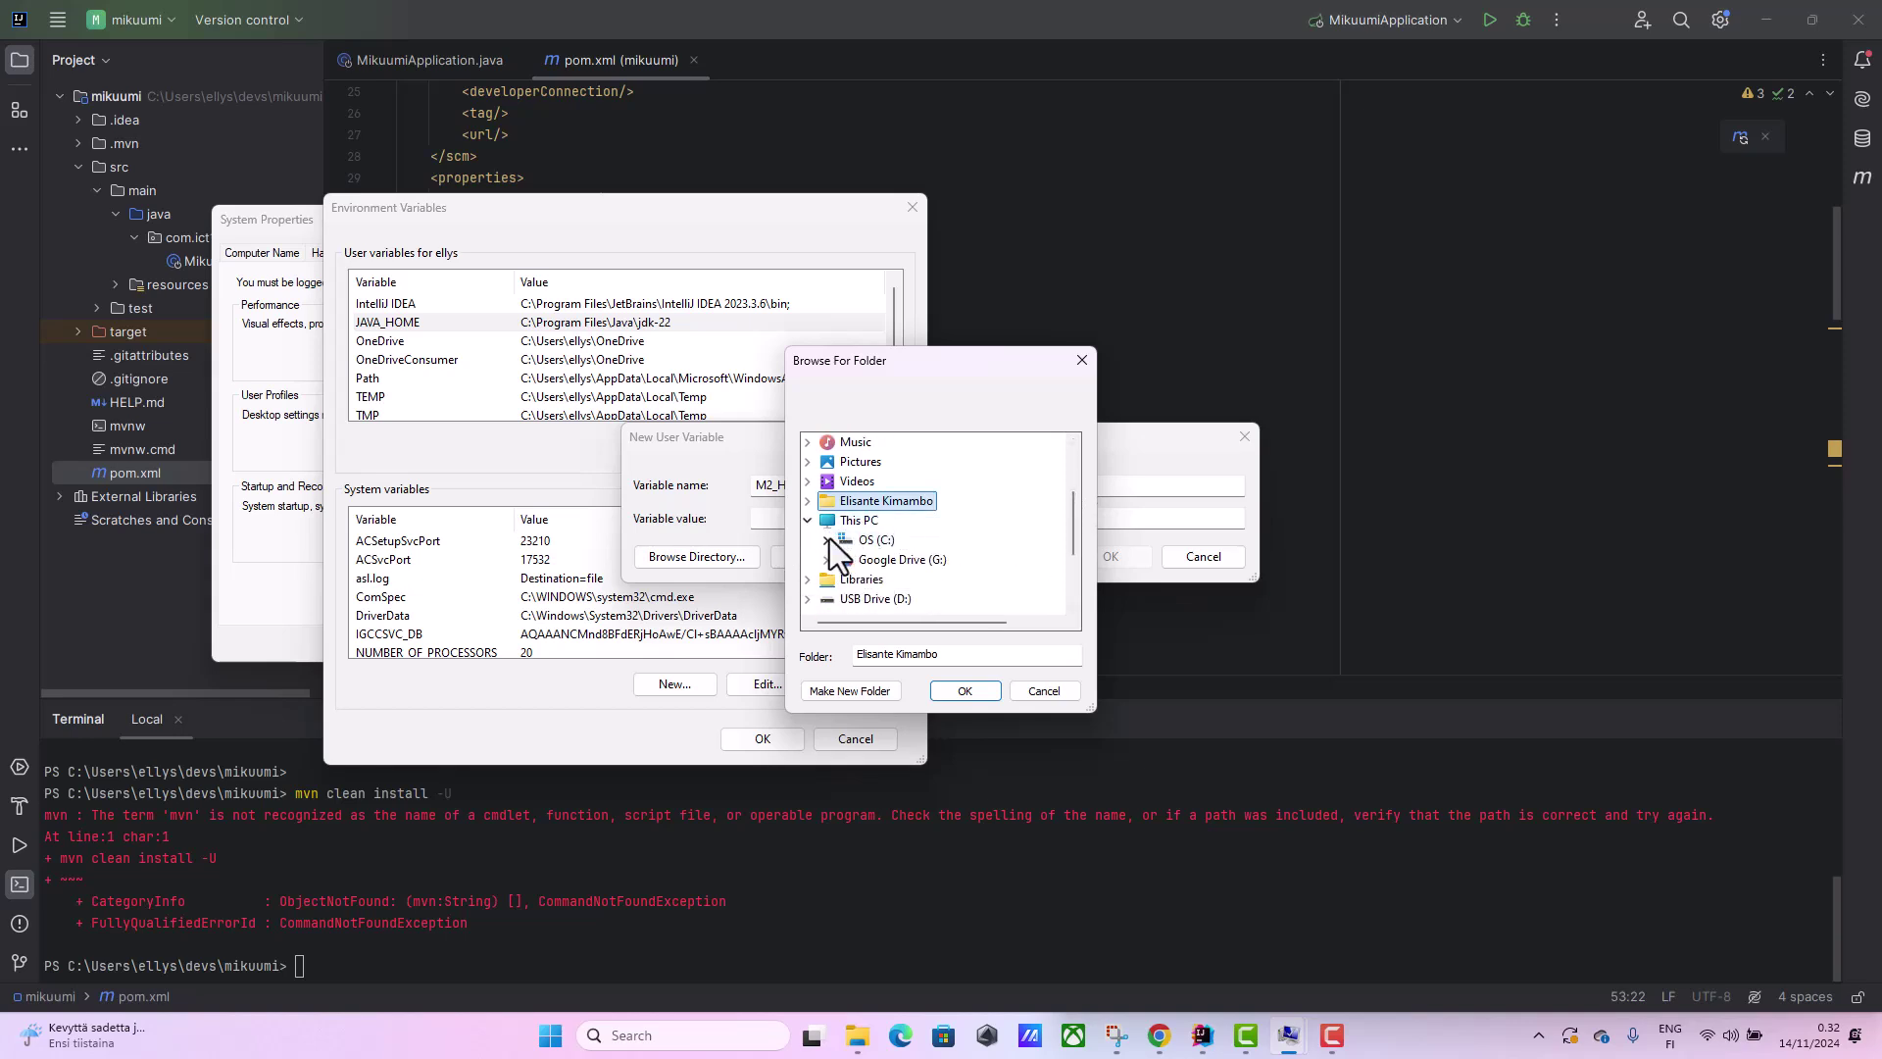
left_click(845, 501)
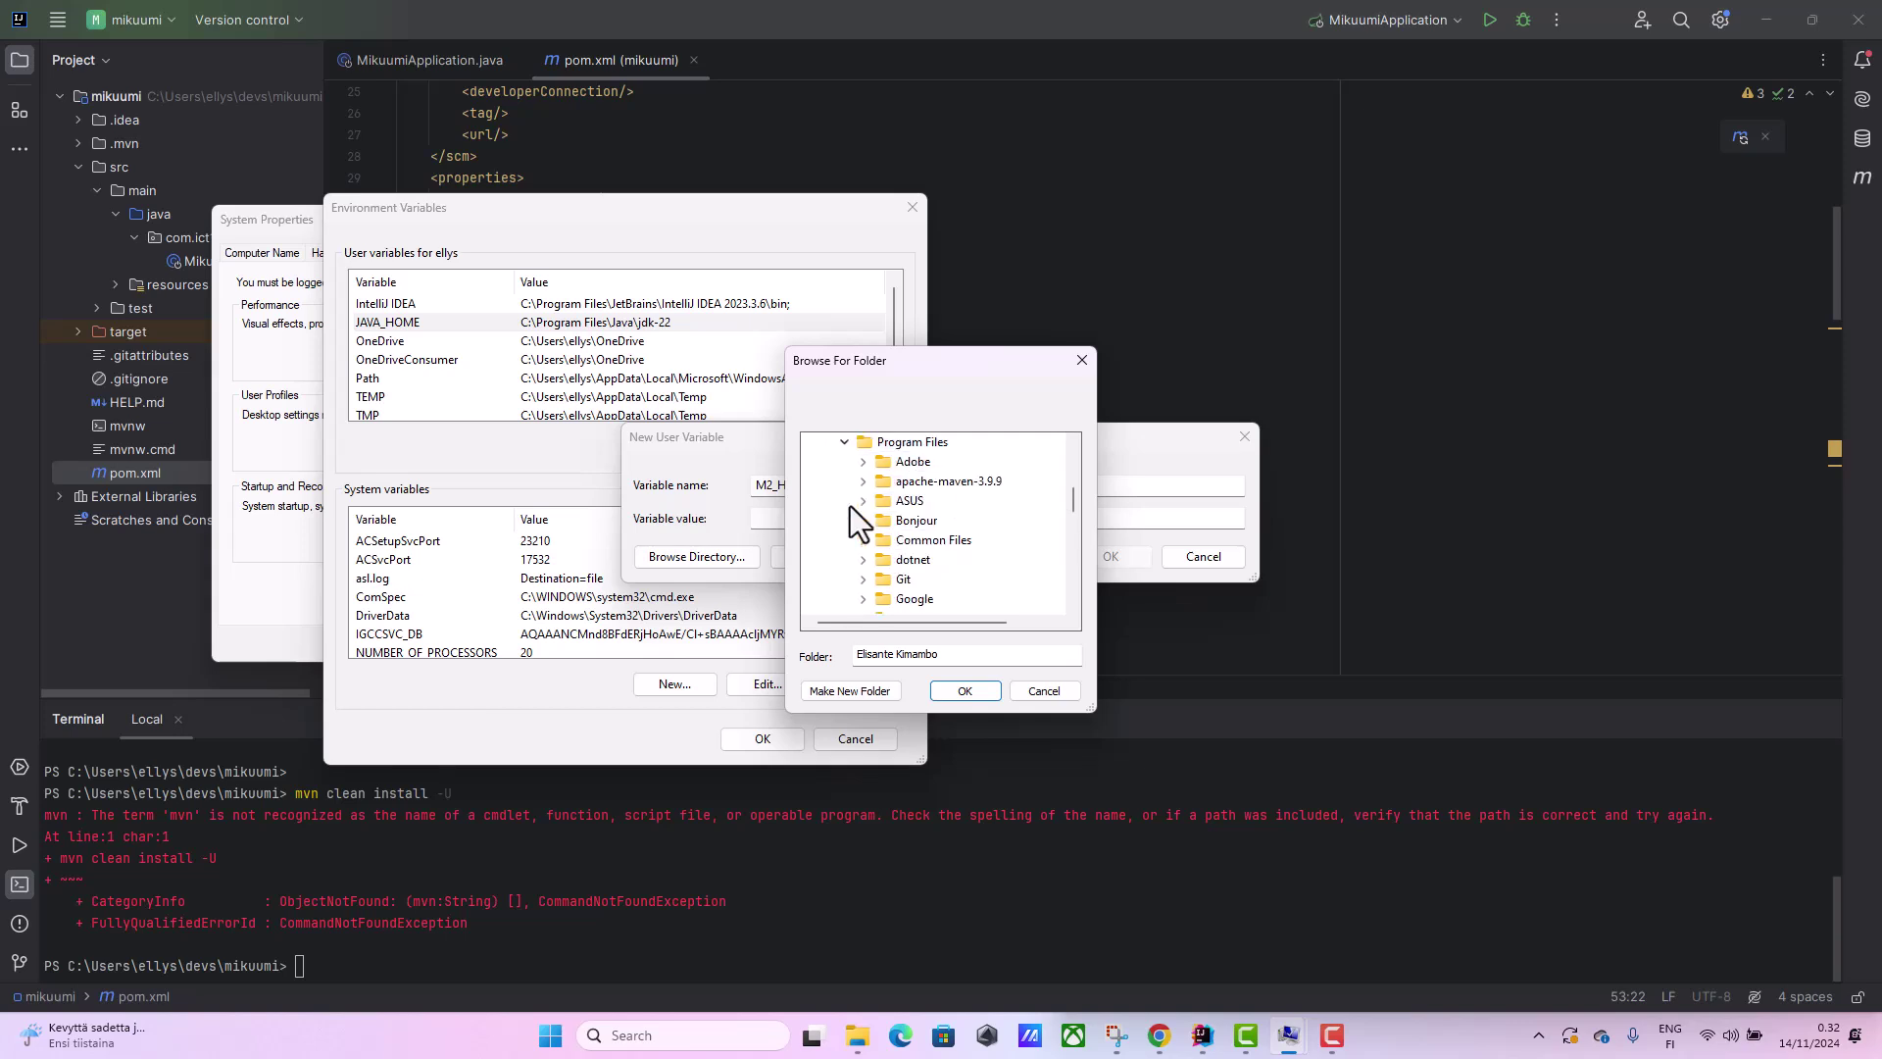
double_click(939, 481)
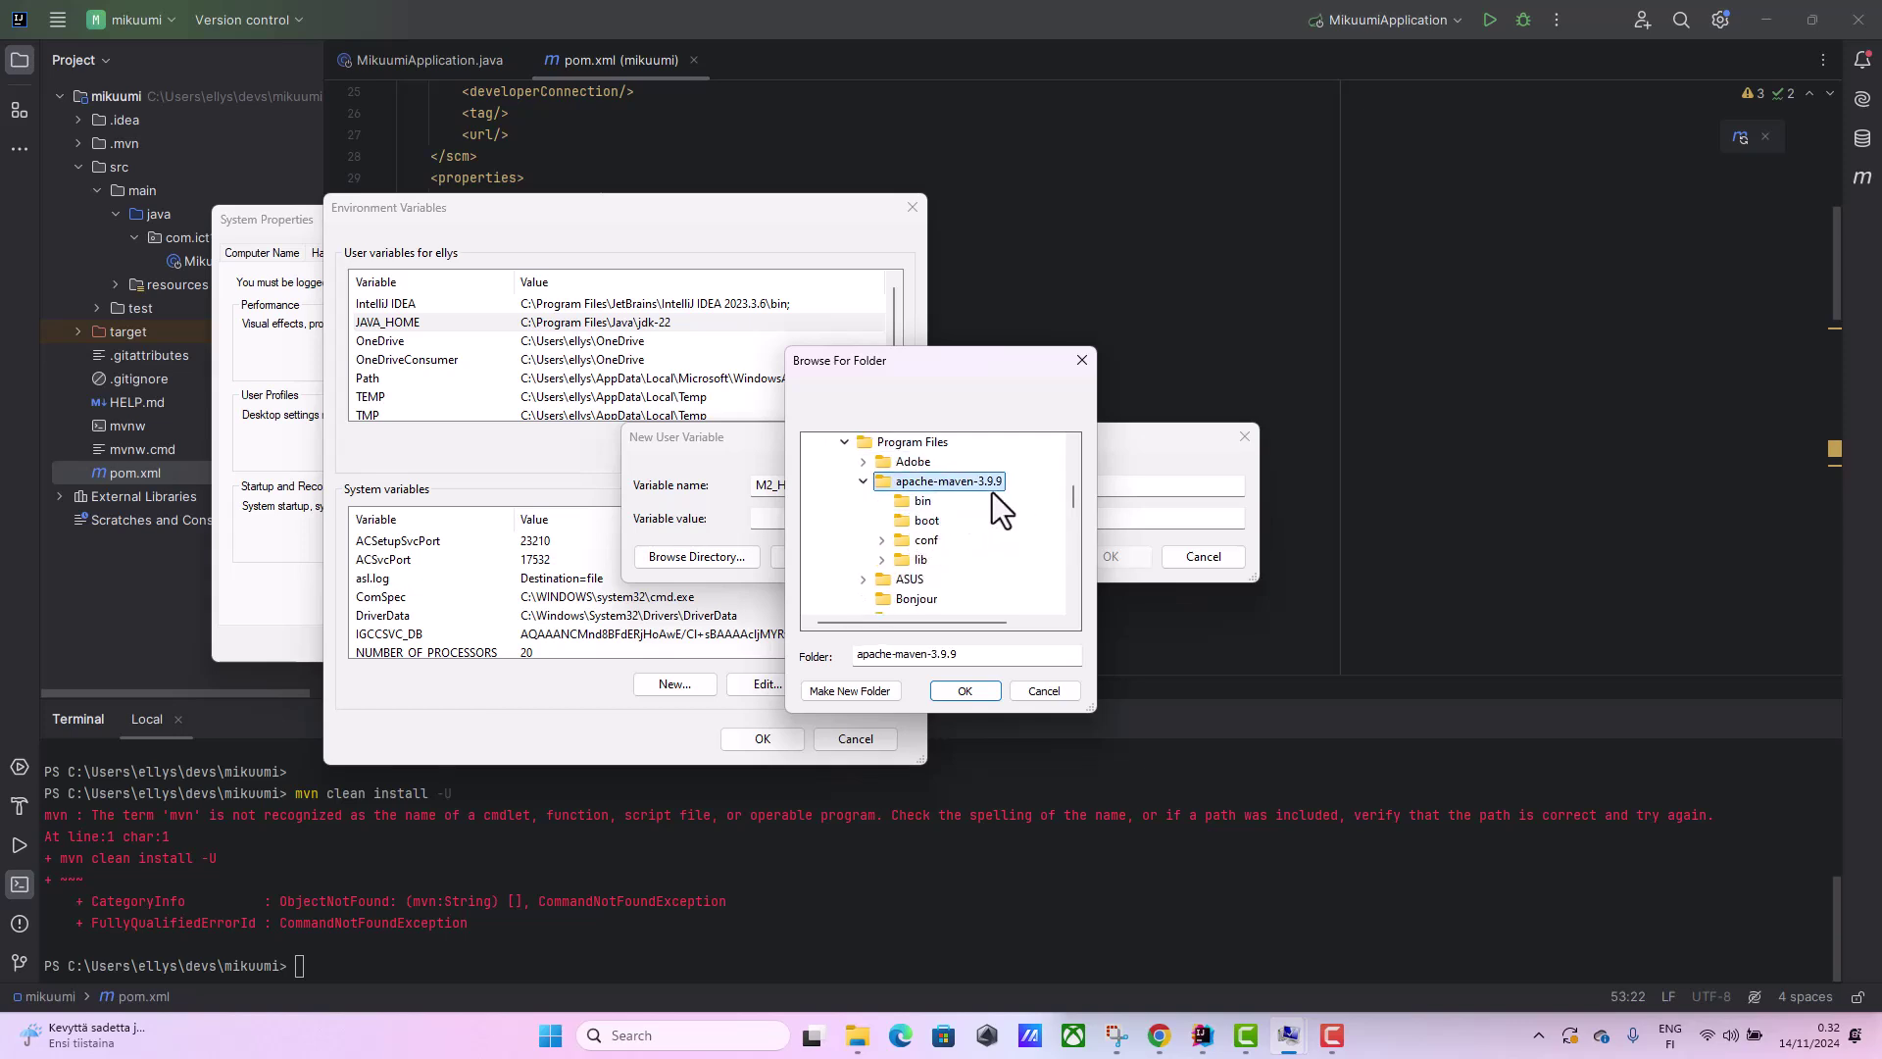
left_click(956, 690)
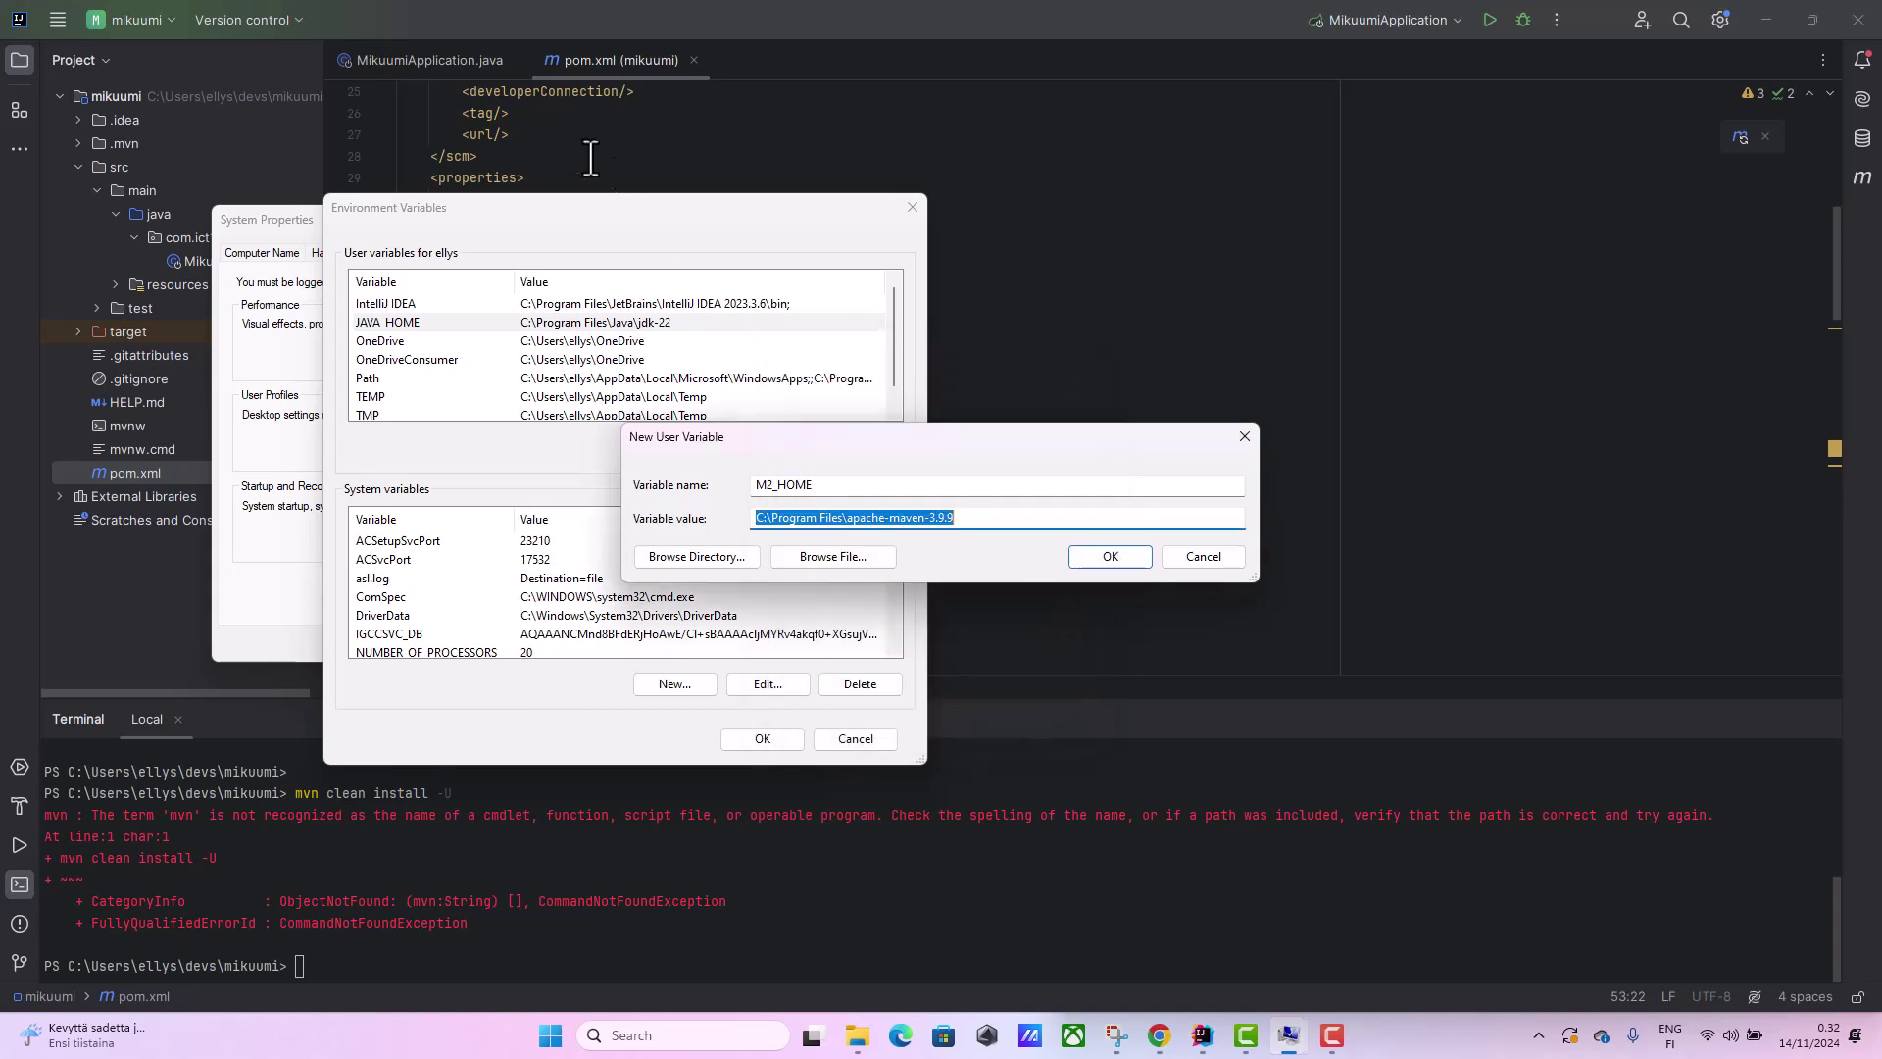
key("Return")
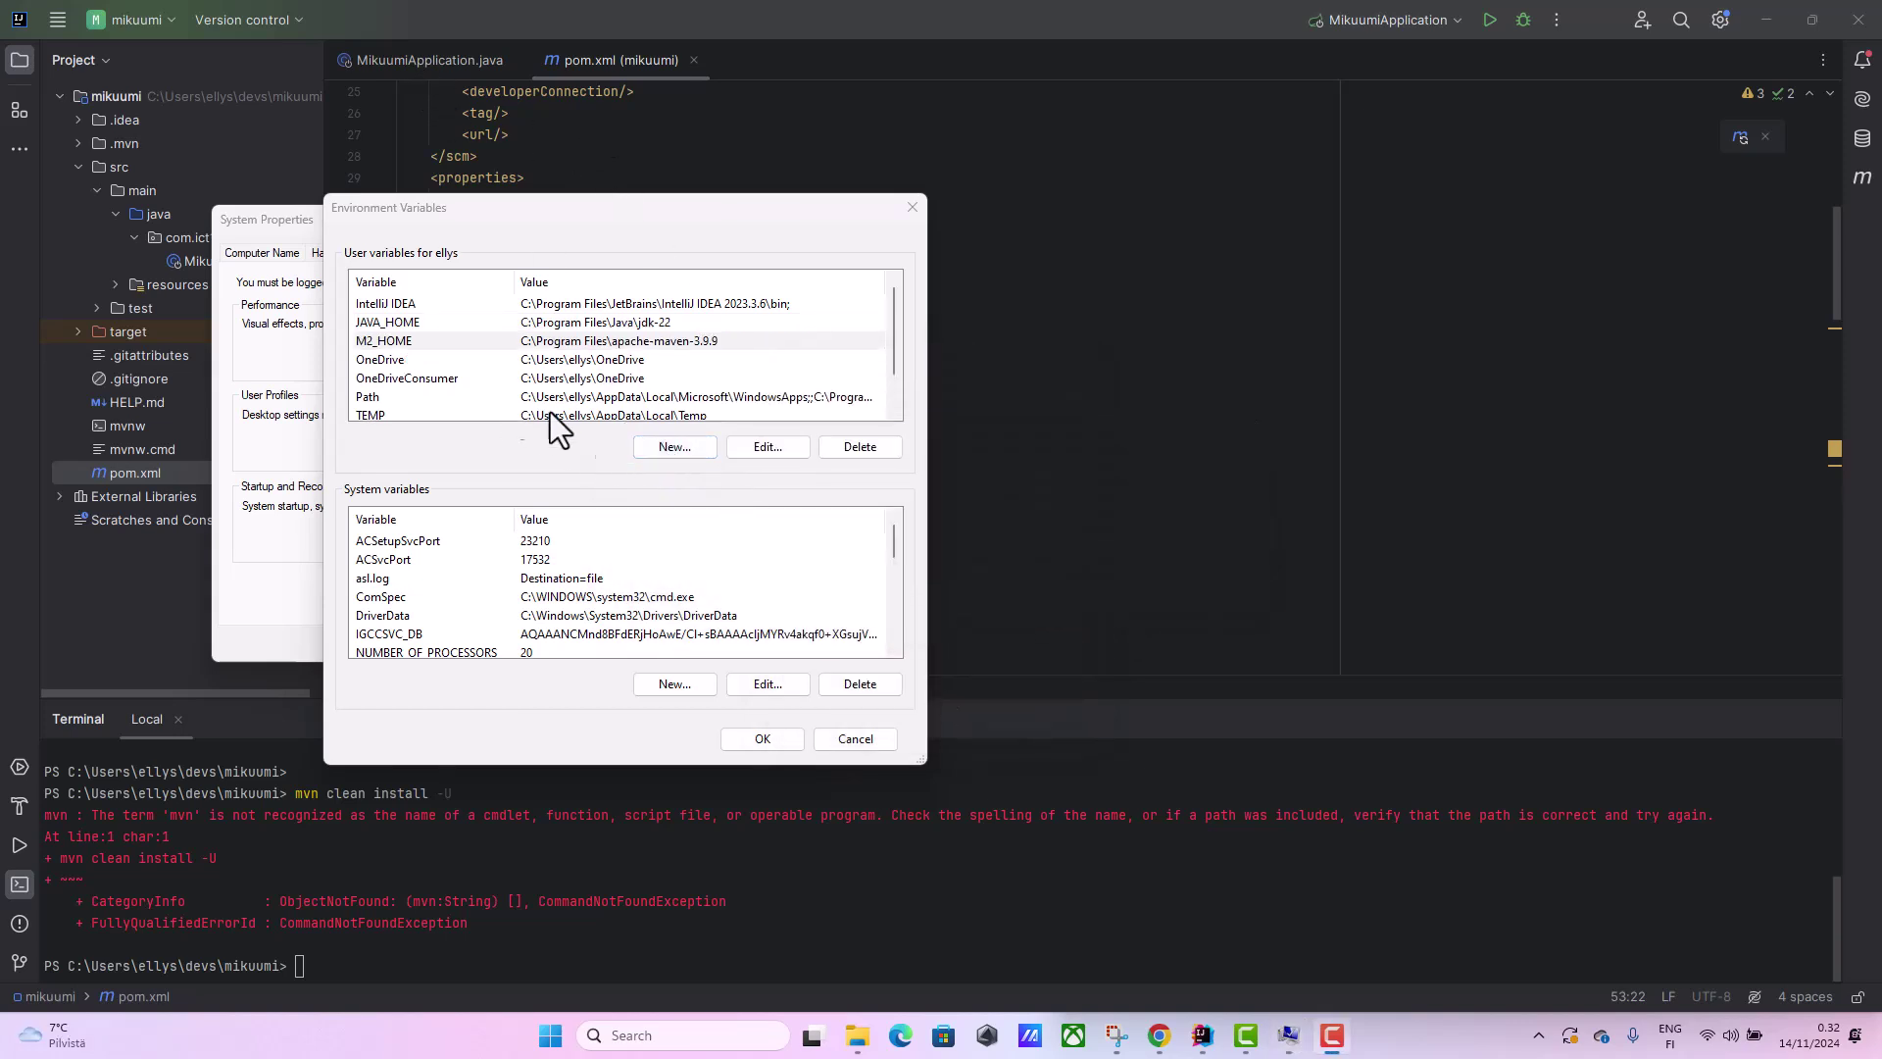
Add user variable M2 with the pasted value %M2_HOME%\bin.
left_click(670, 446)
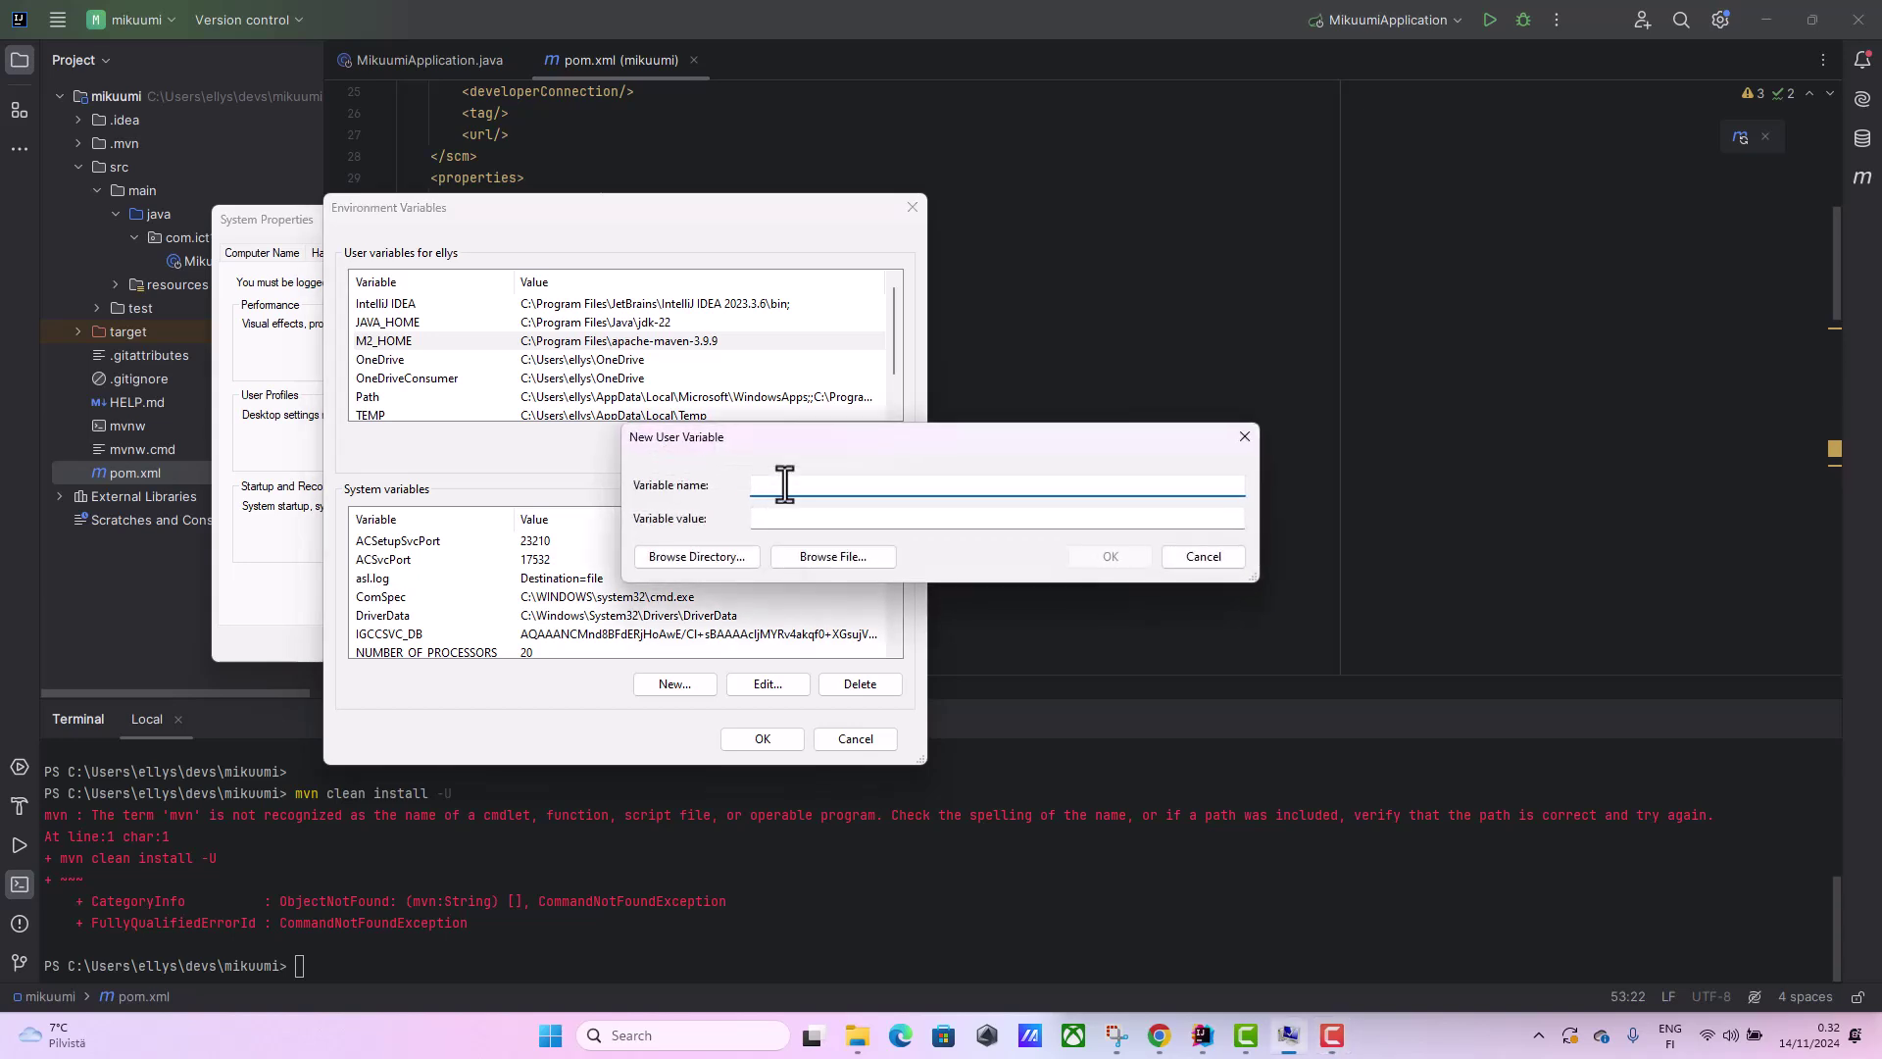
type("M2")
left_click(781, 516)
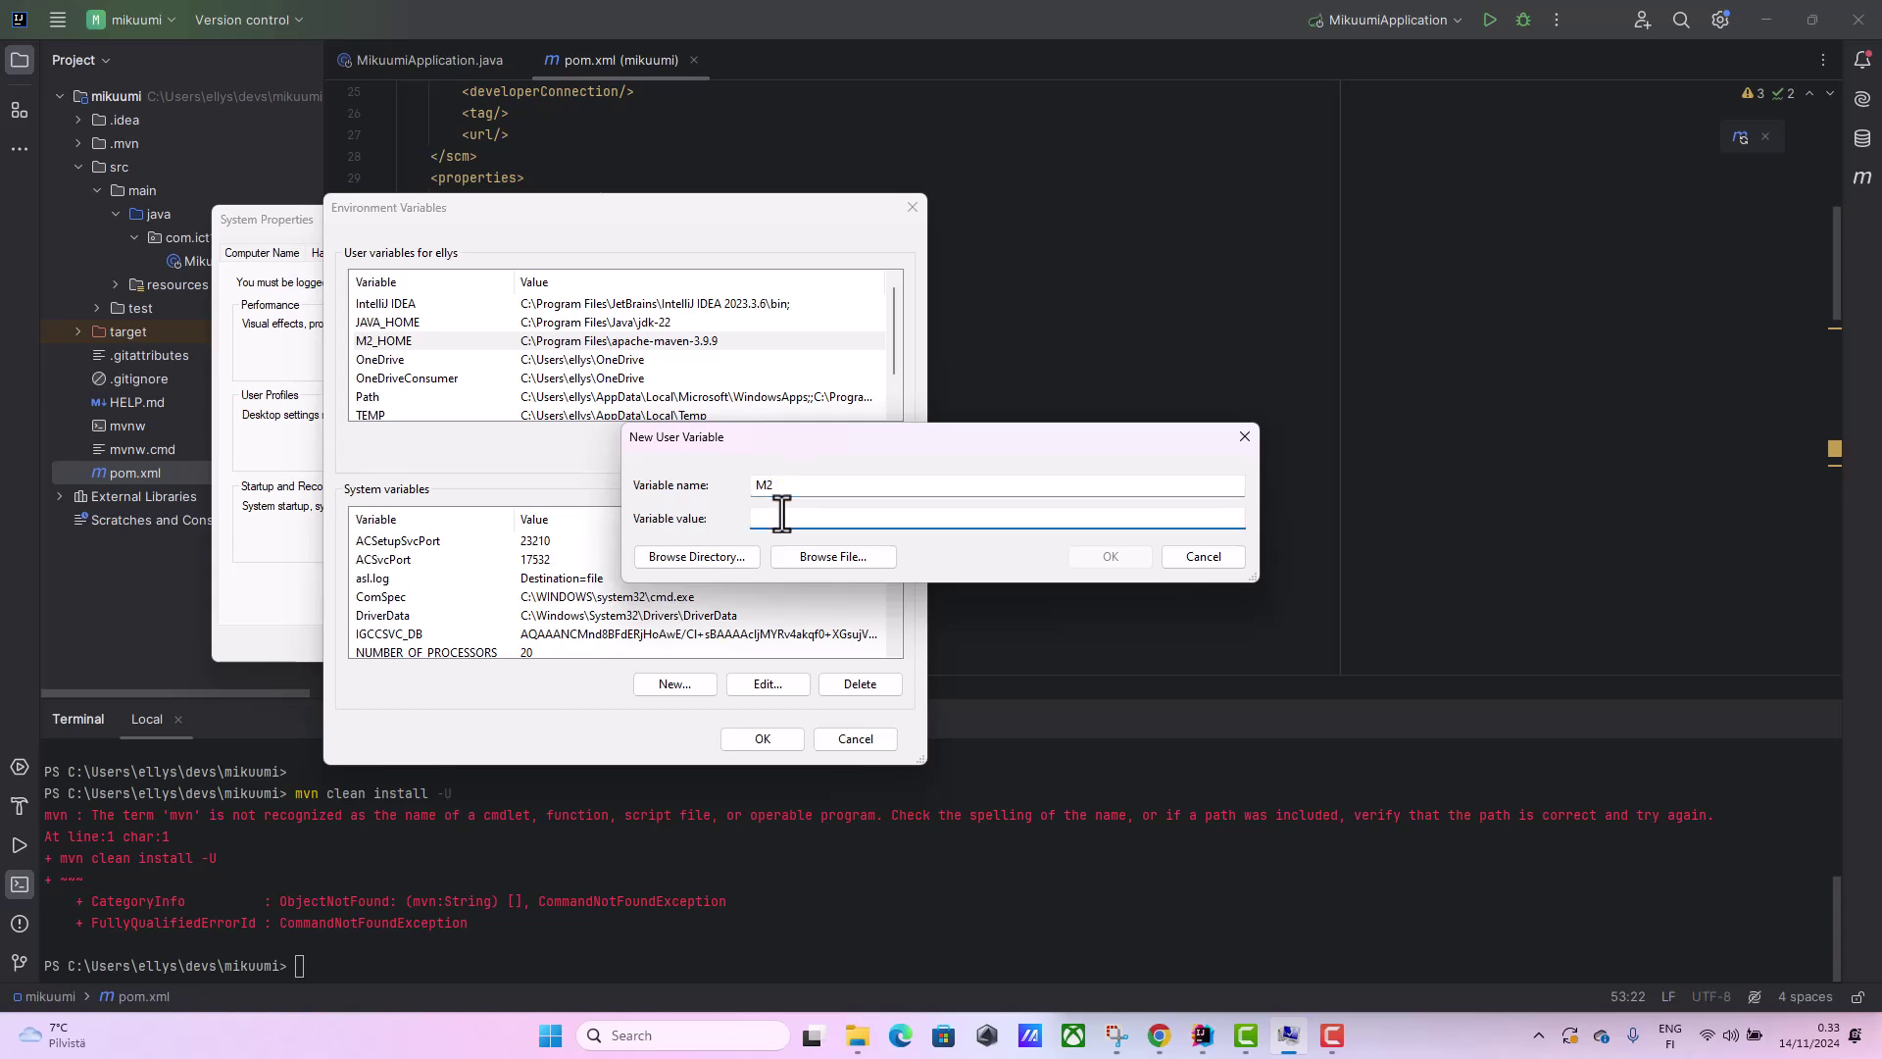
type("%M2_HOME%\\bin")
left_click_drag(860, 516, 734, 513)
key("ctrl+c")
left_click(880, 518)
left_click(1110, 557)
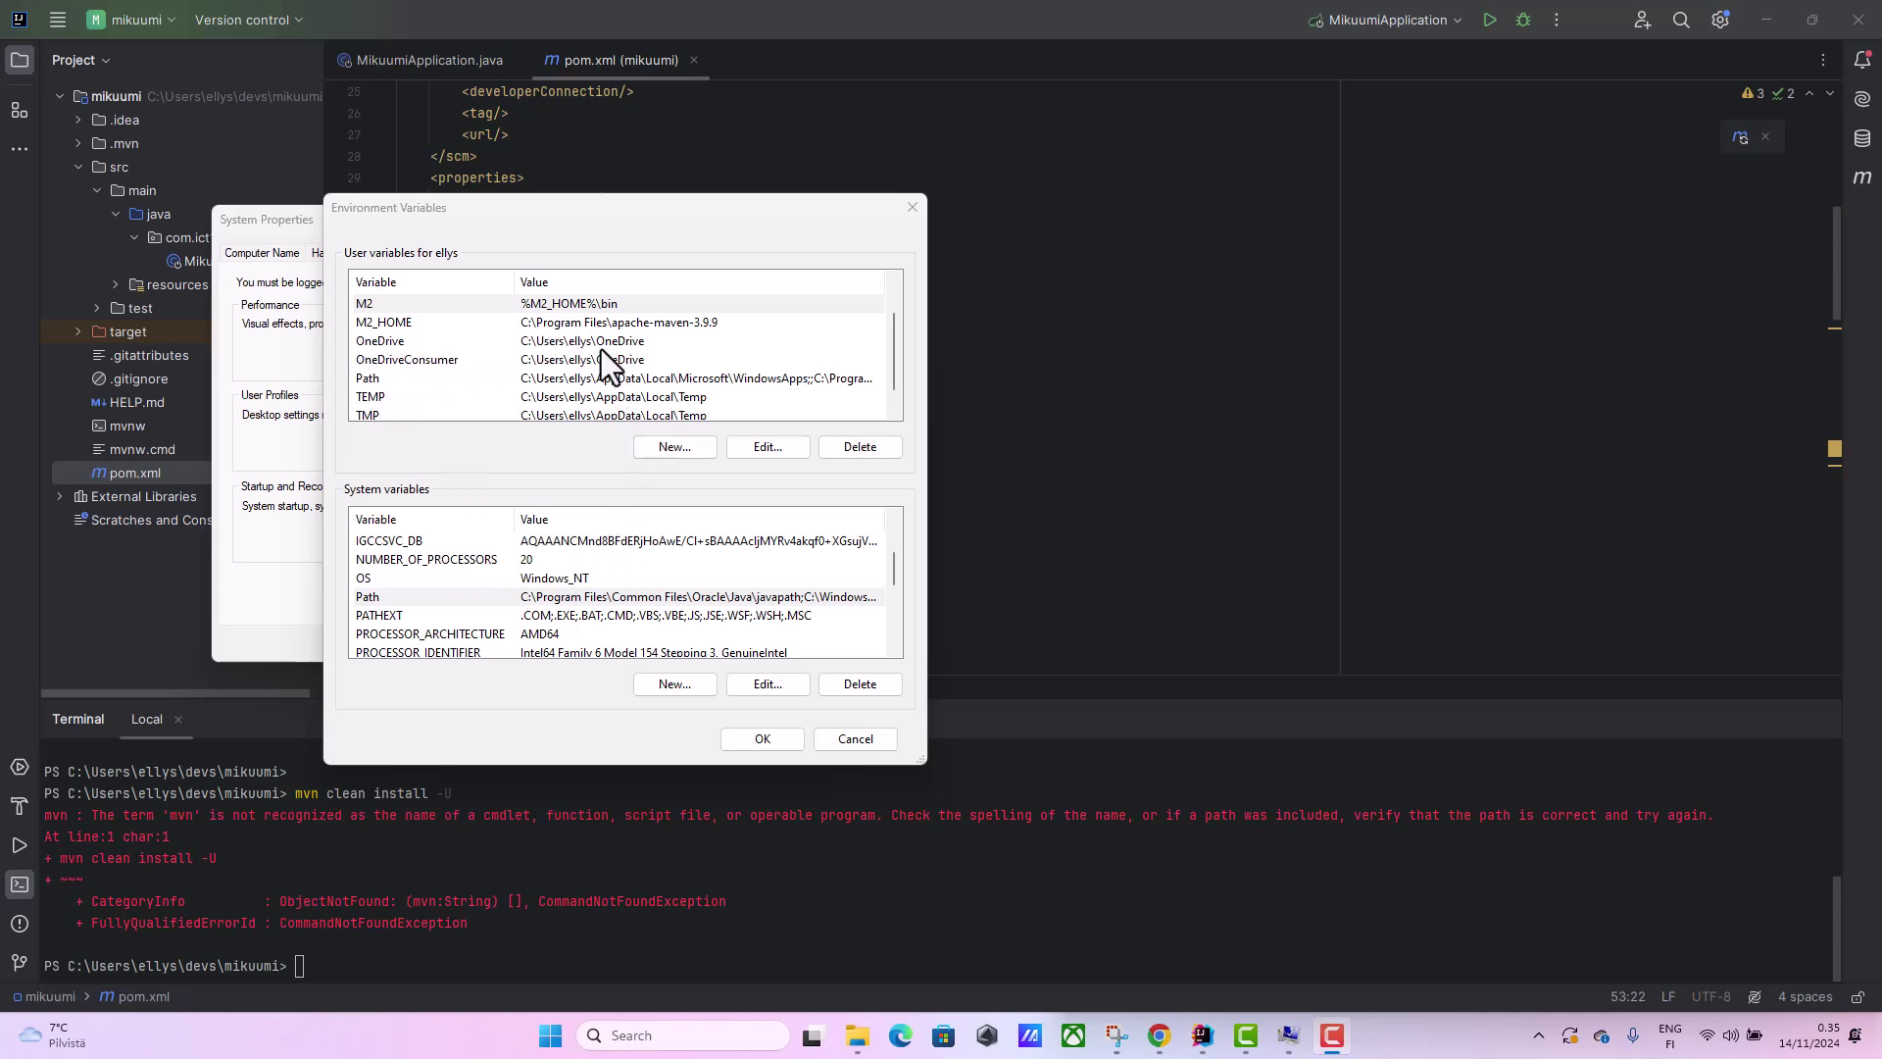
key("alt+Tab")
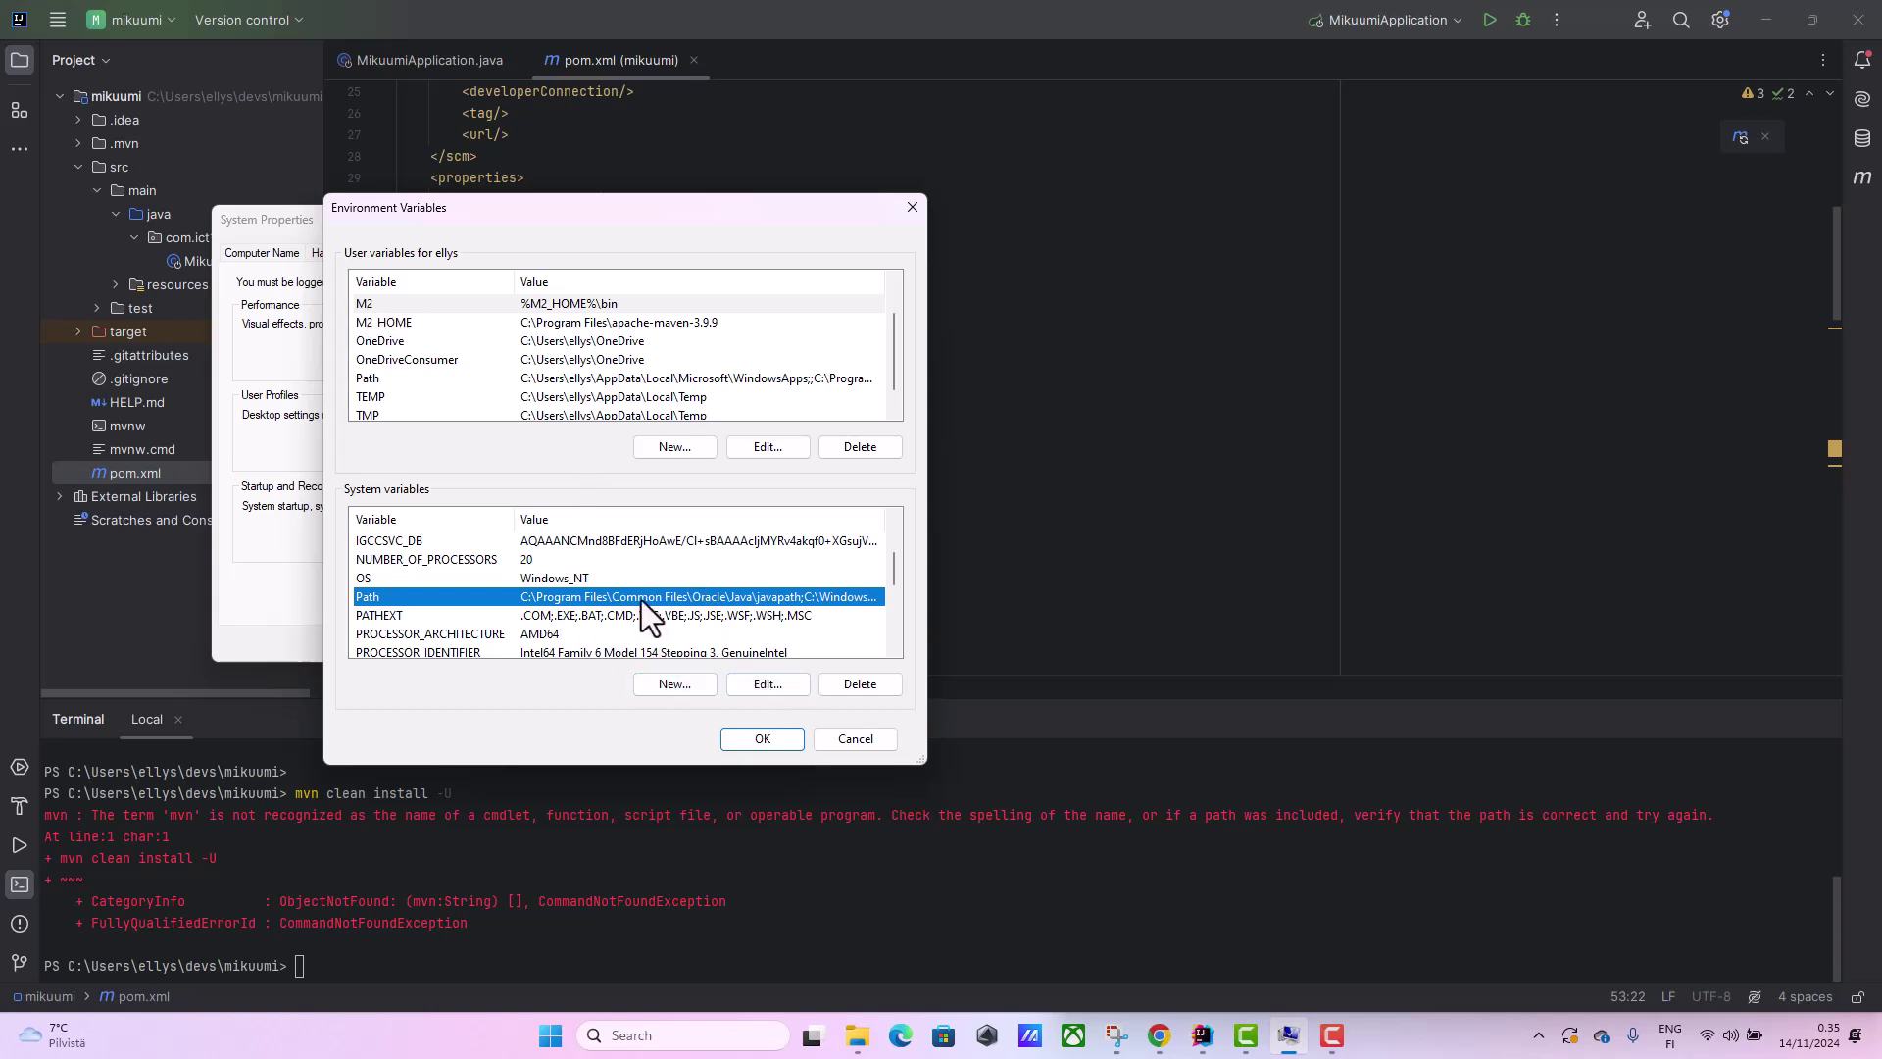
Append %M2_HOME%\bin as a new system Path entry and confirm both dialogs.
left_click(756, 688)
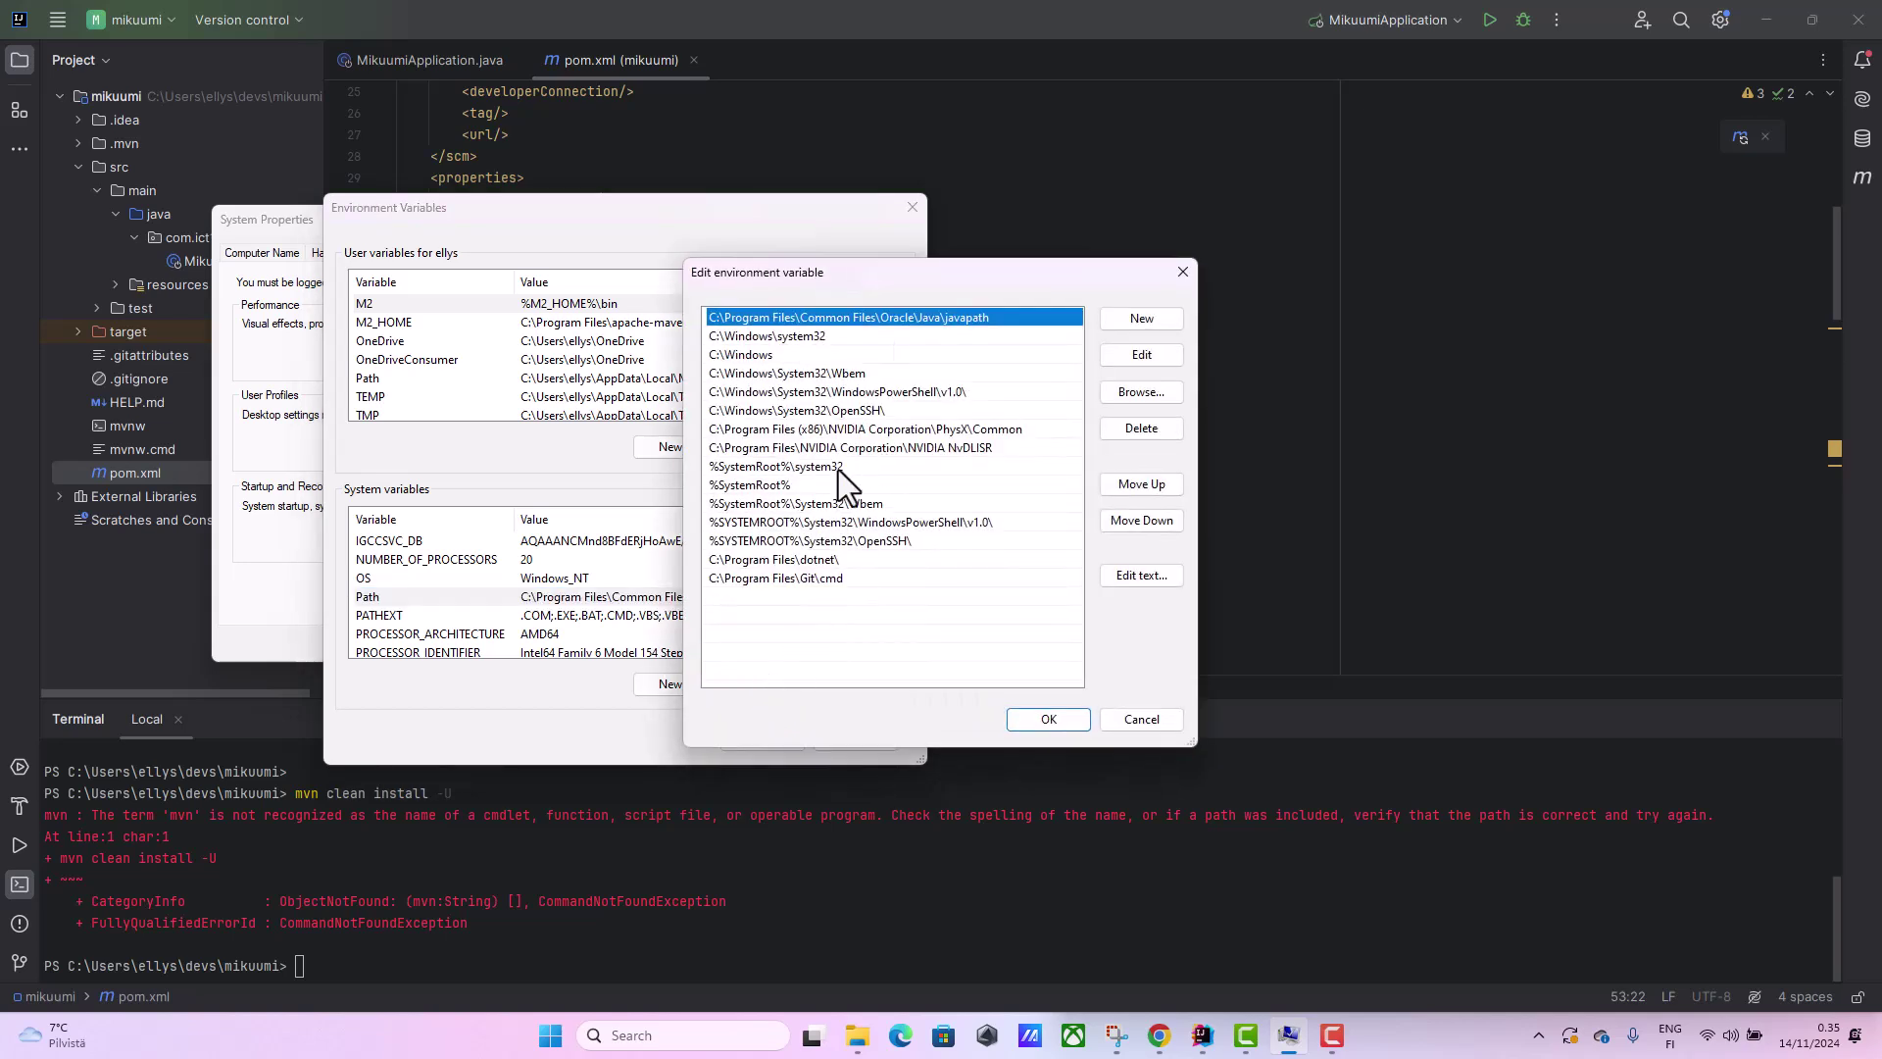
left_click(1143, 320)
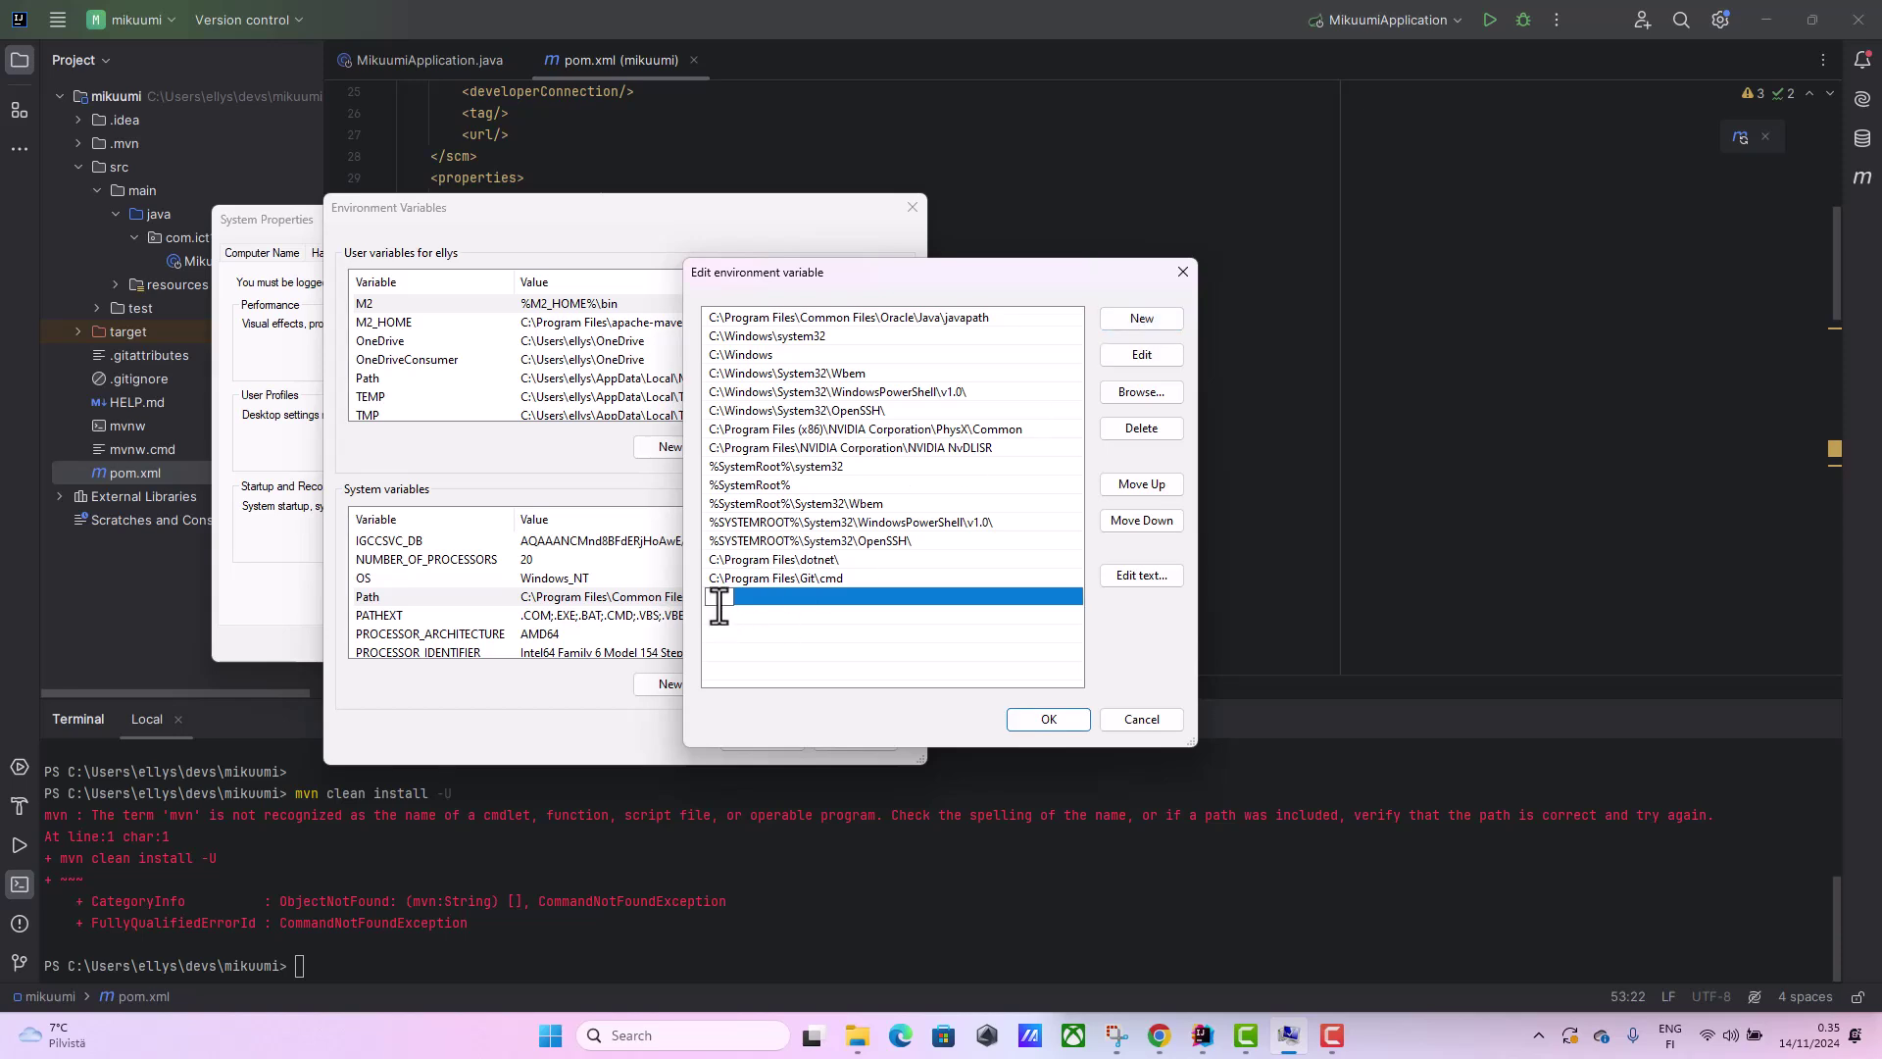
key("ctrl+v")
left_click(791, 609)
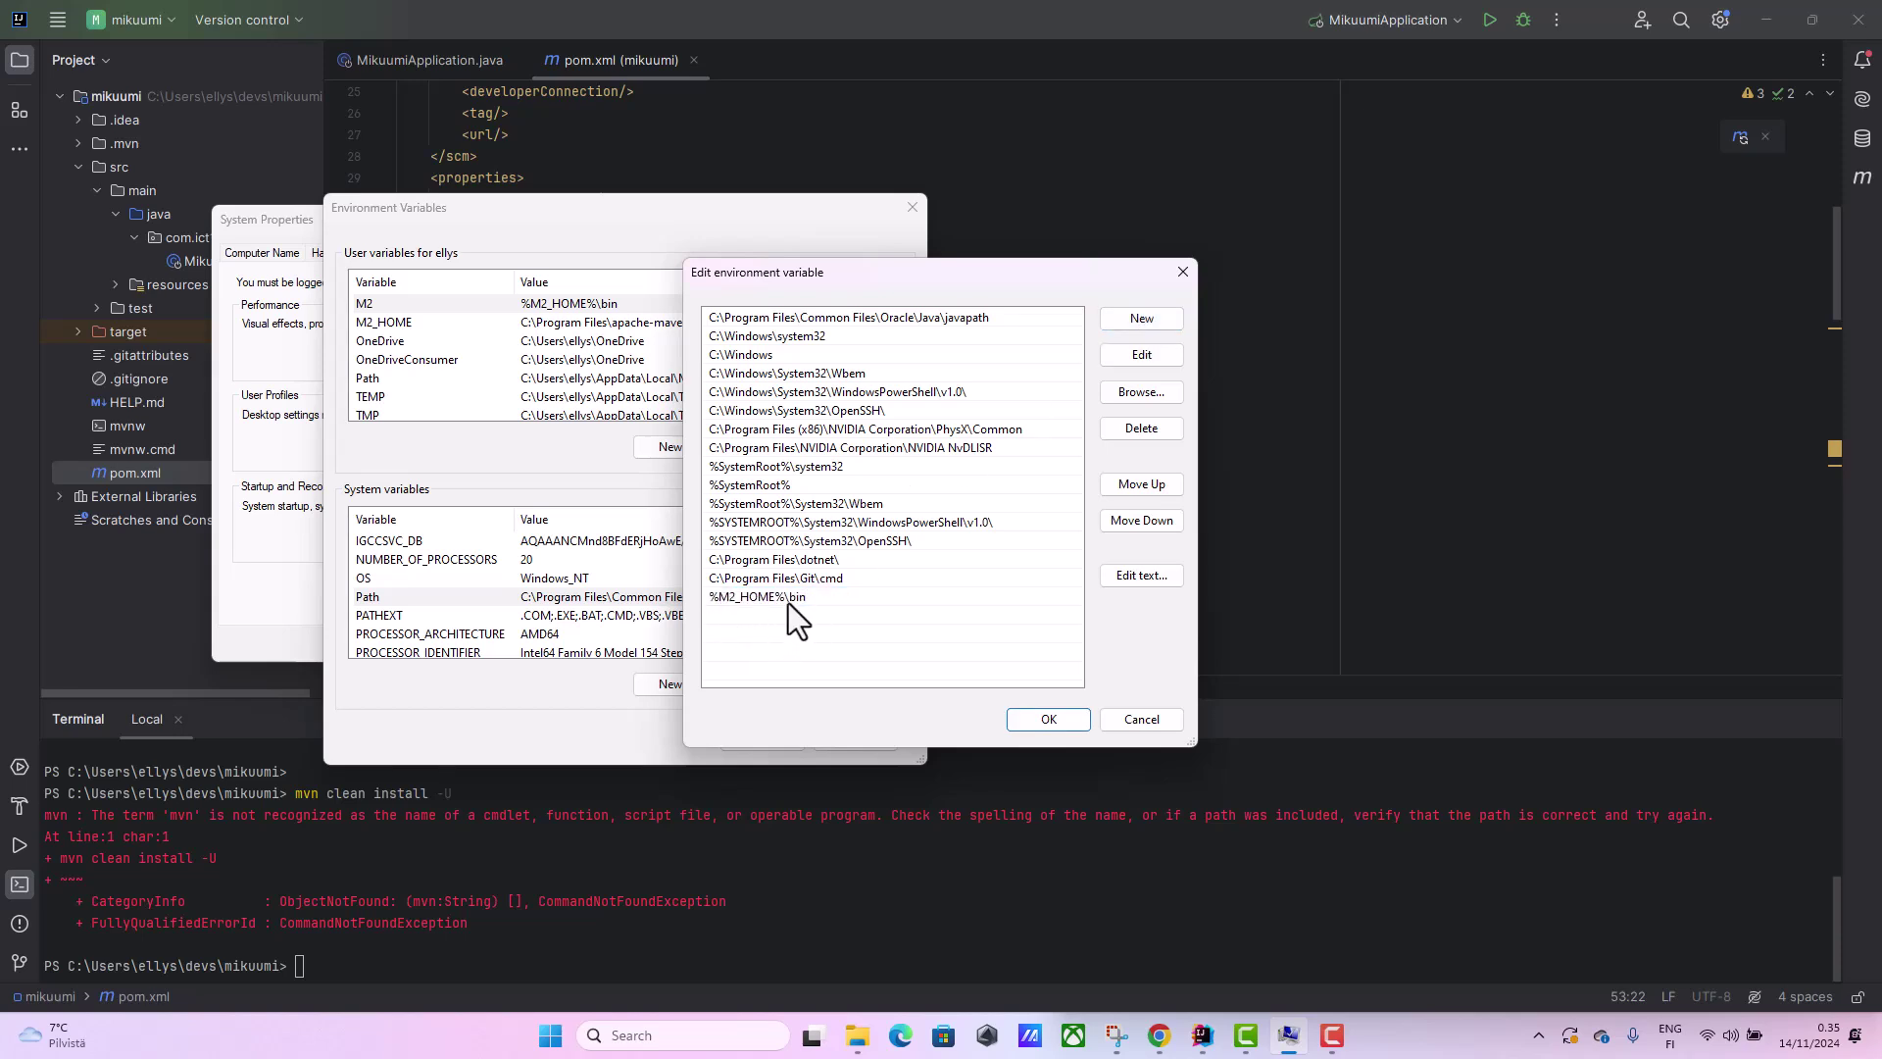
left_click(1044, 726)
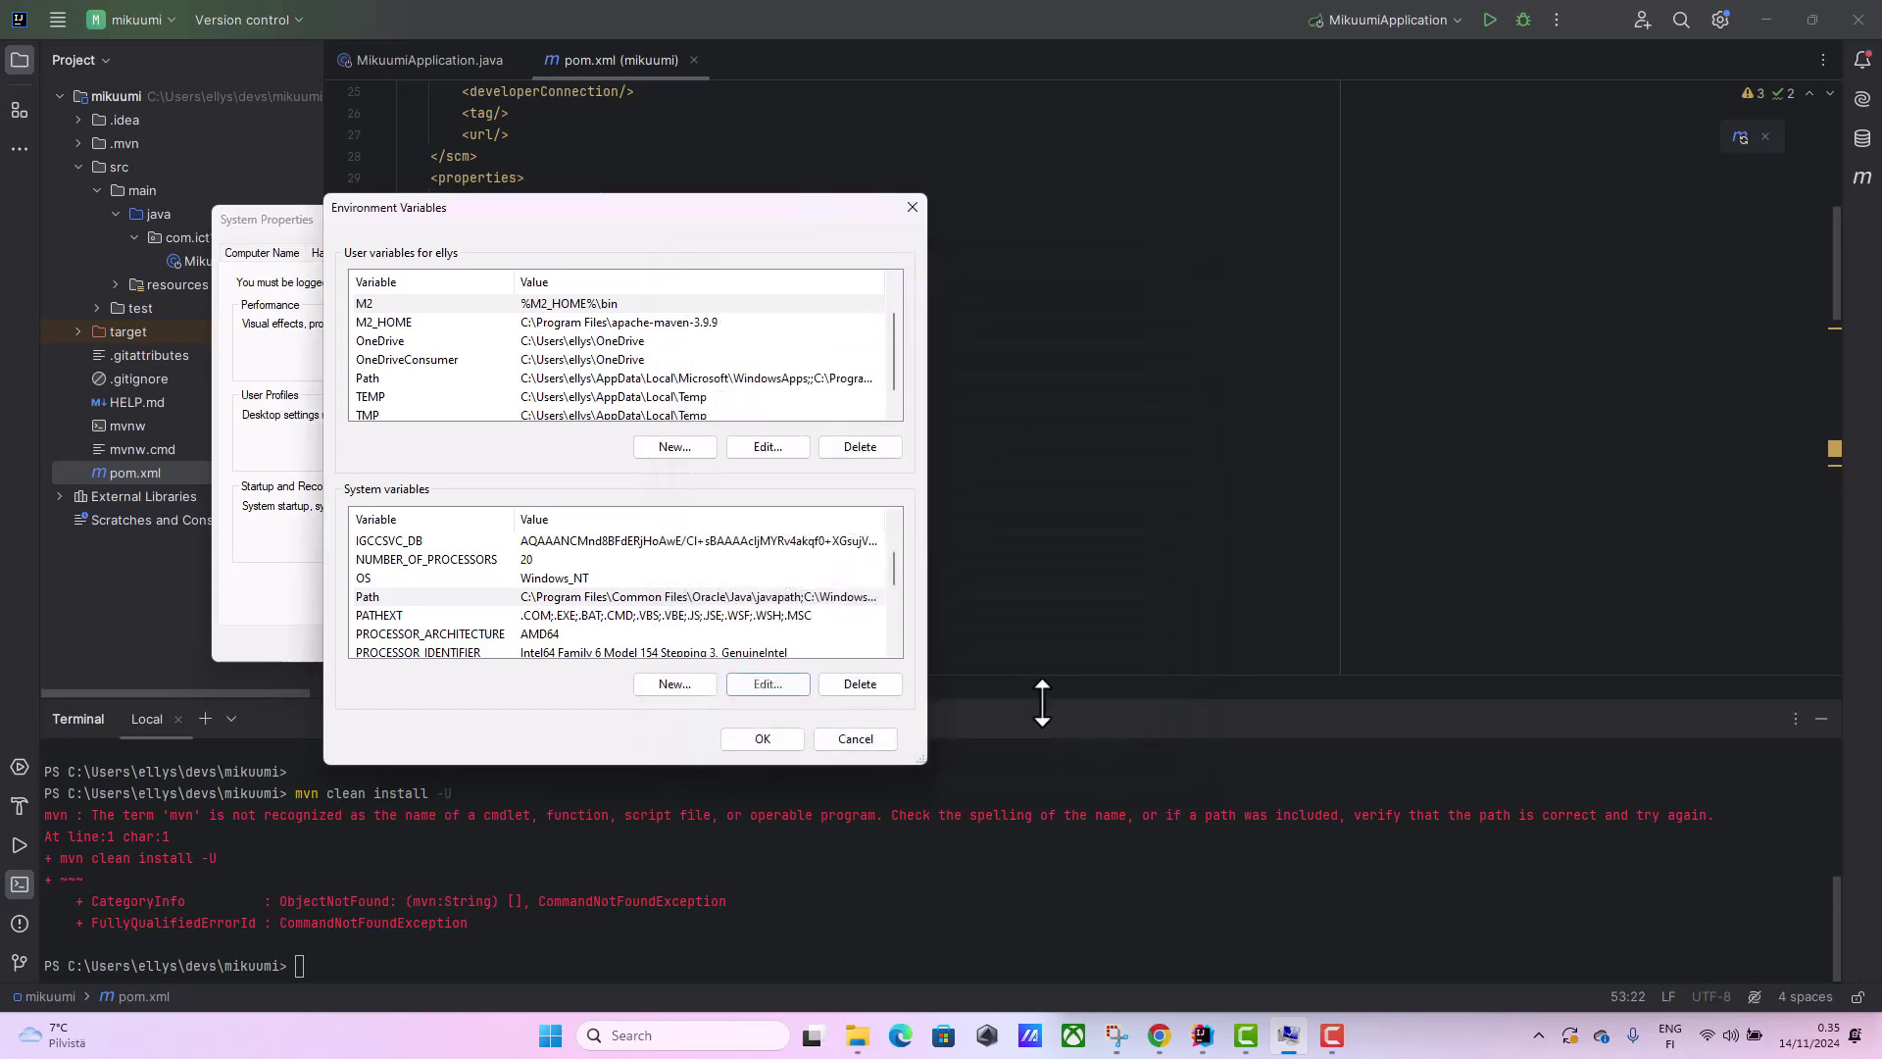
left_click(767, 736)
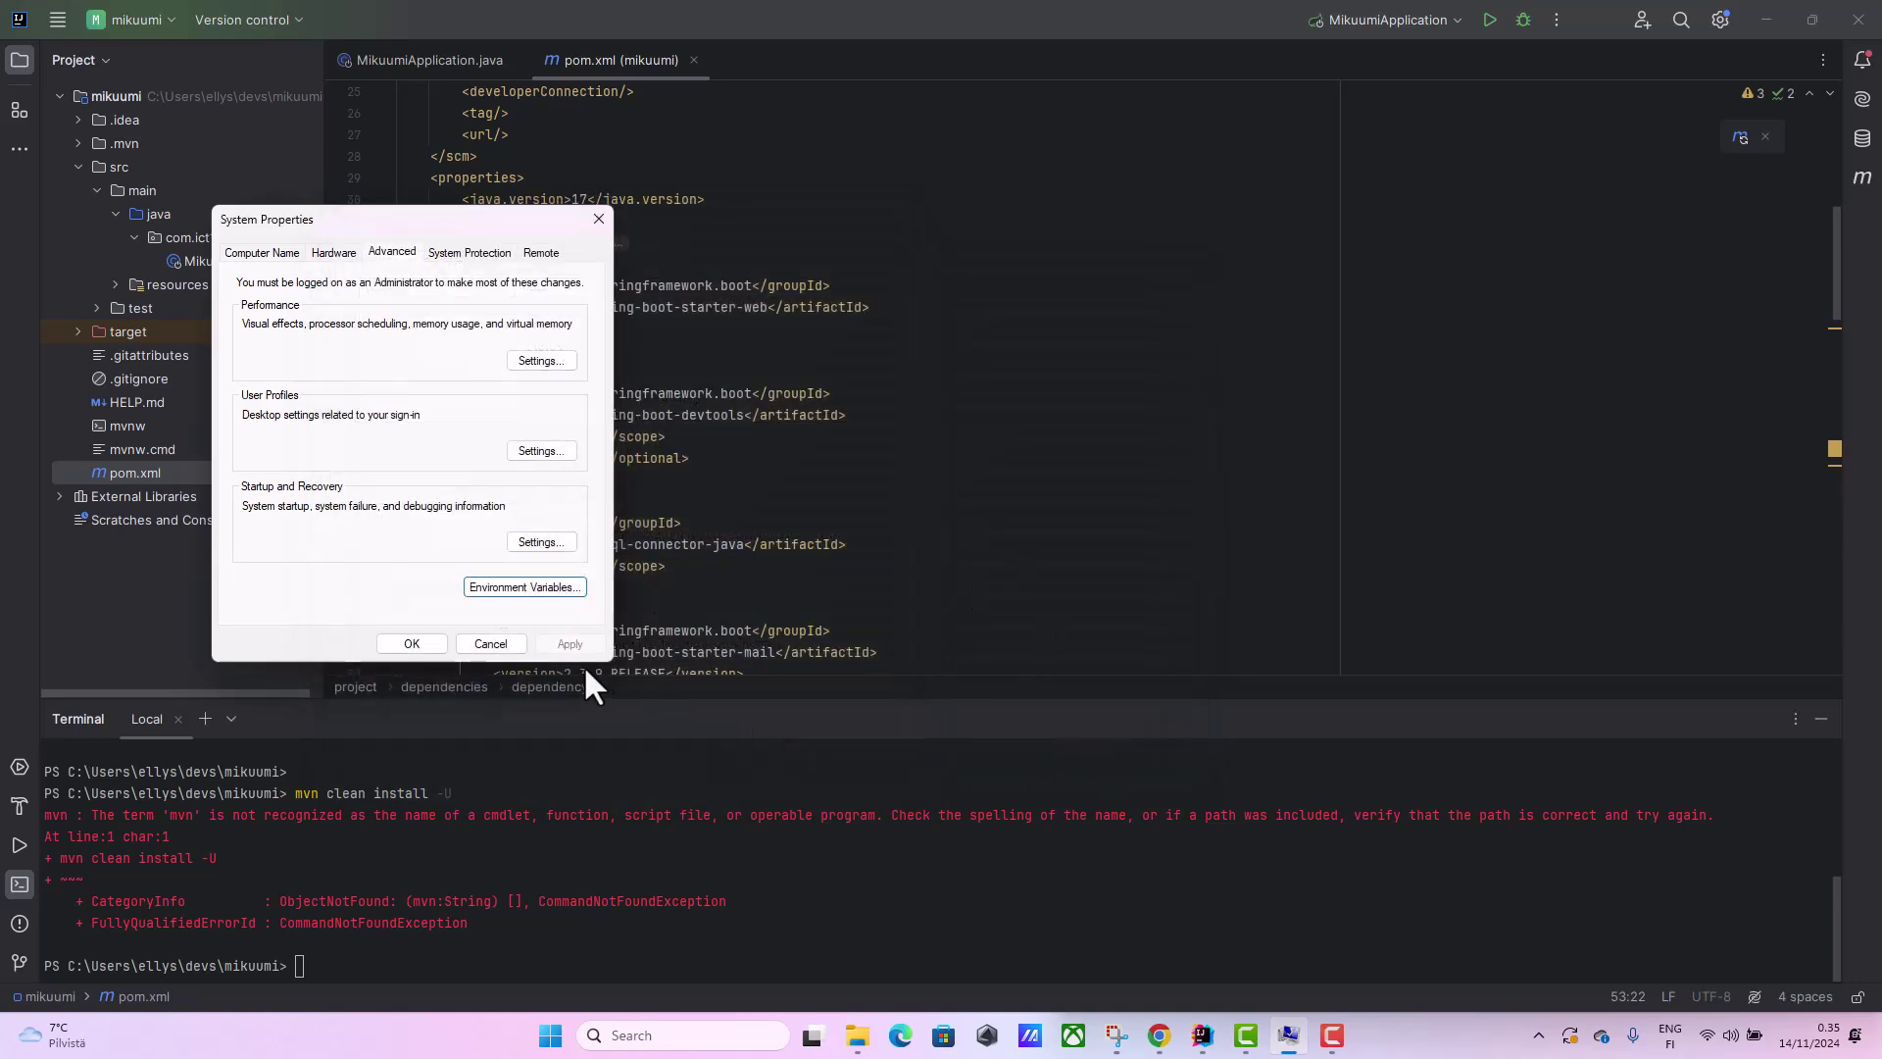
Close the System Properties window with OK.
left_click(412, 643)
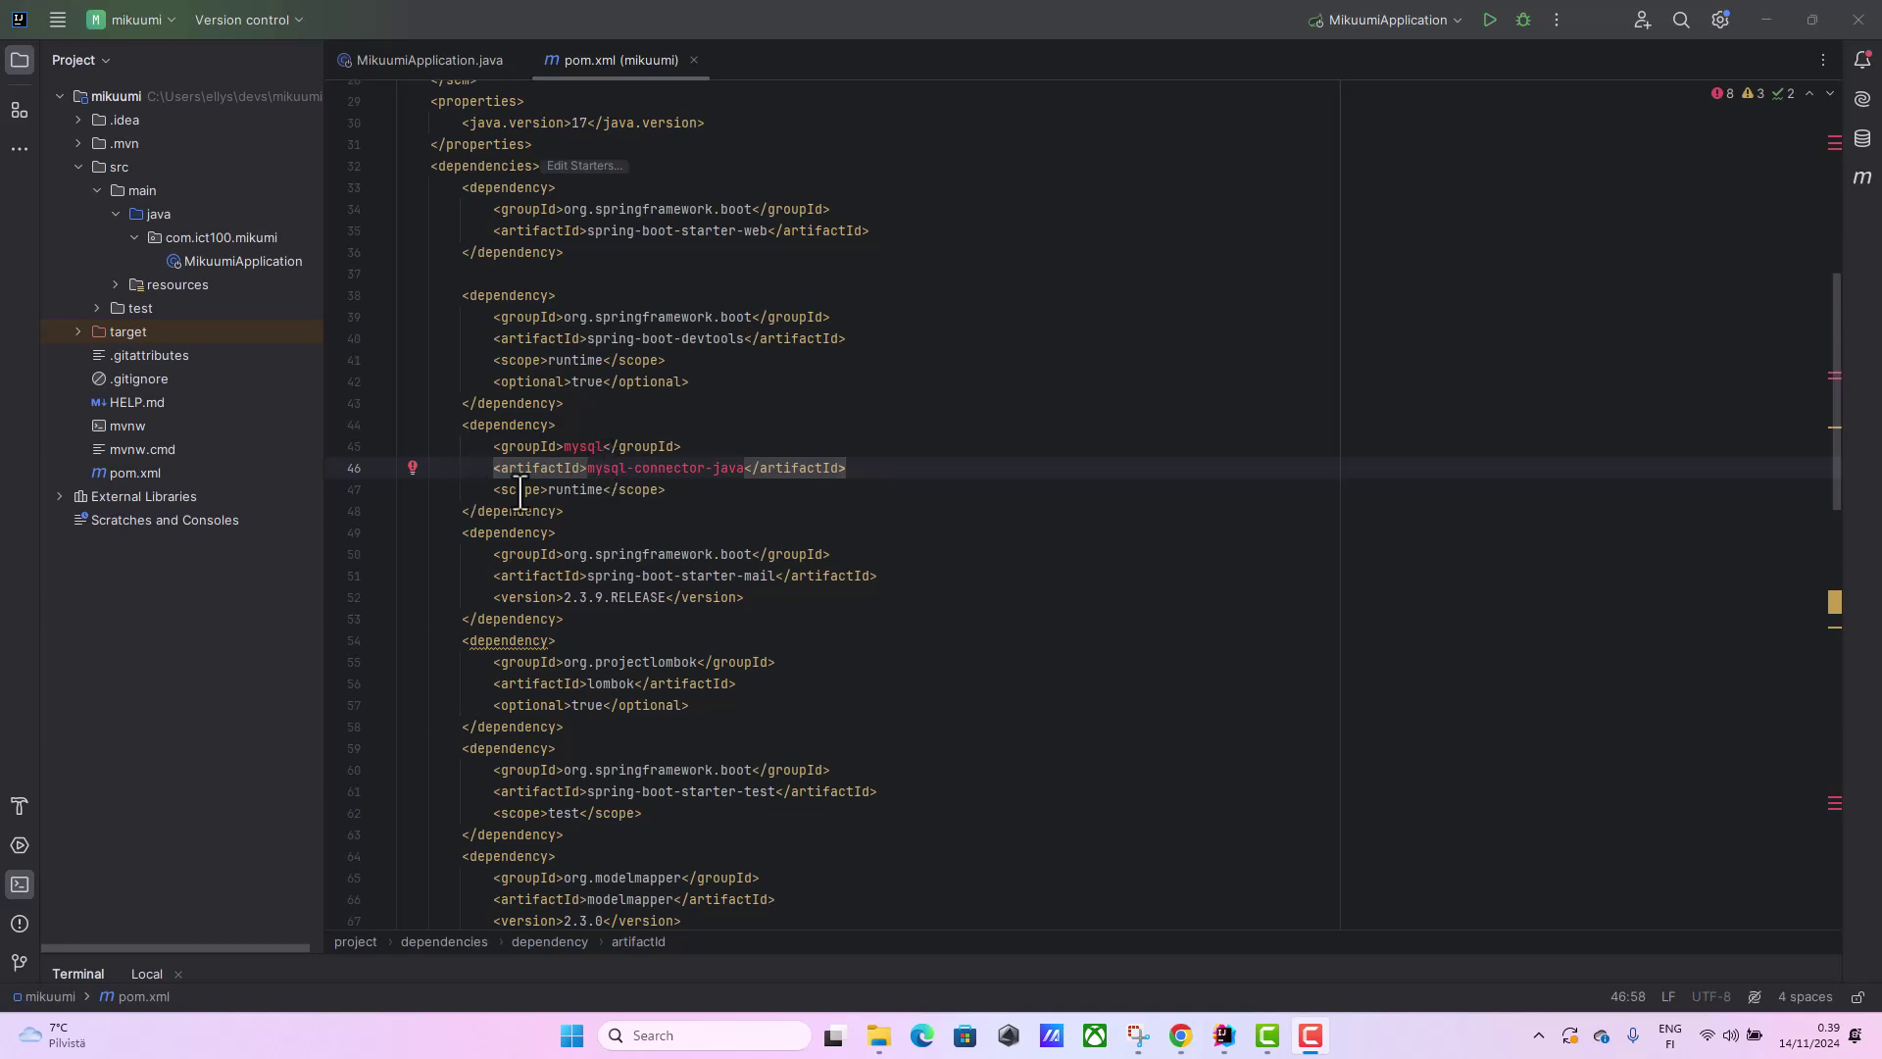
Reload the Maven project from pom.xml and widen the Build pane to read its 3 sync errors.
right_click(111, 469)
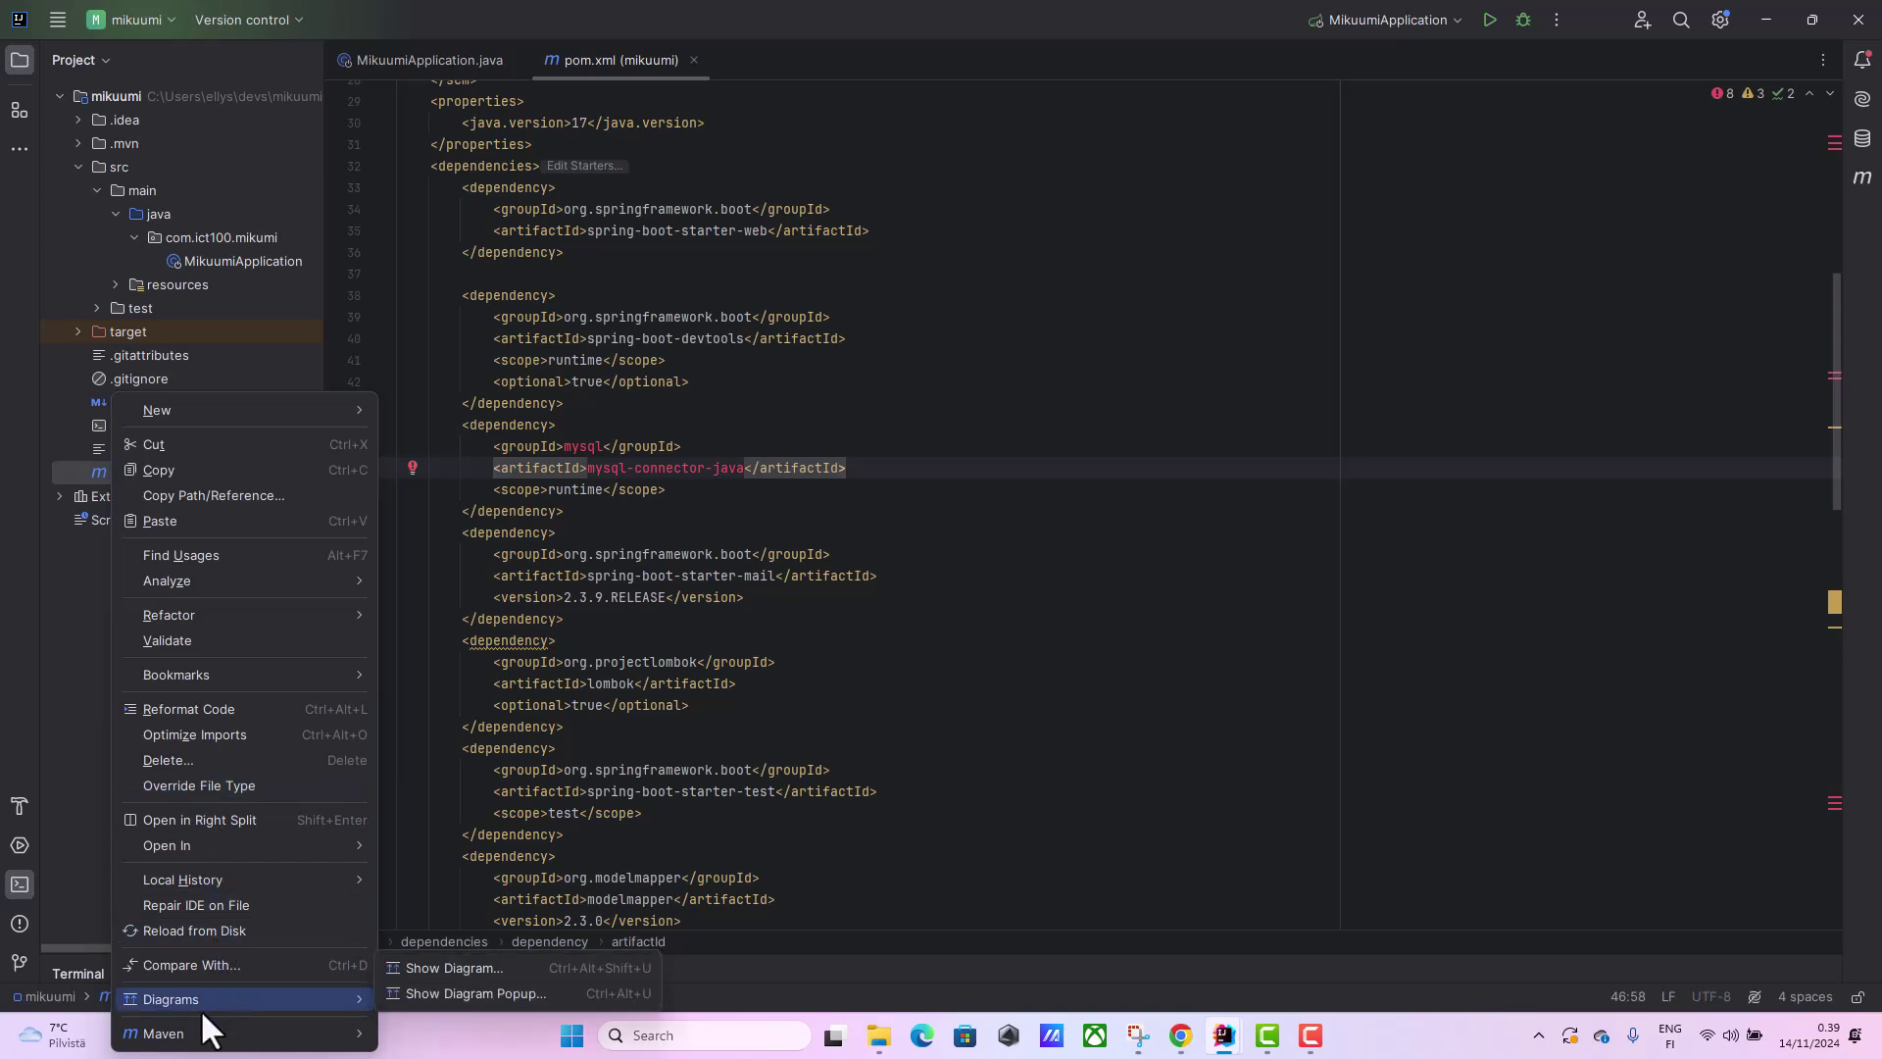
mouse_move(206, 1033)
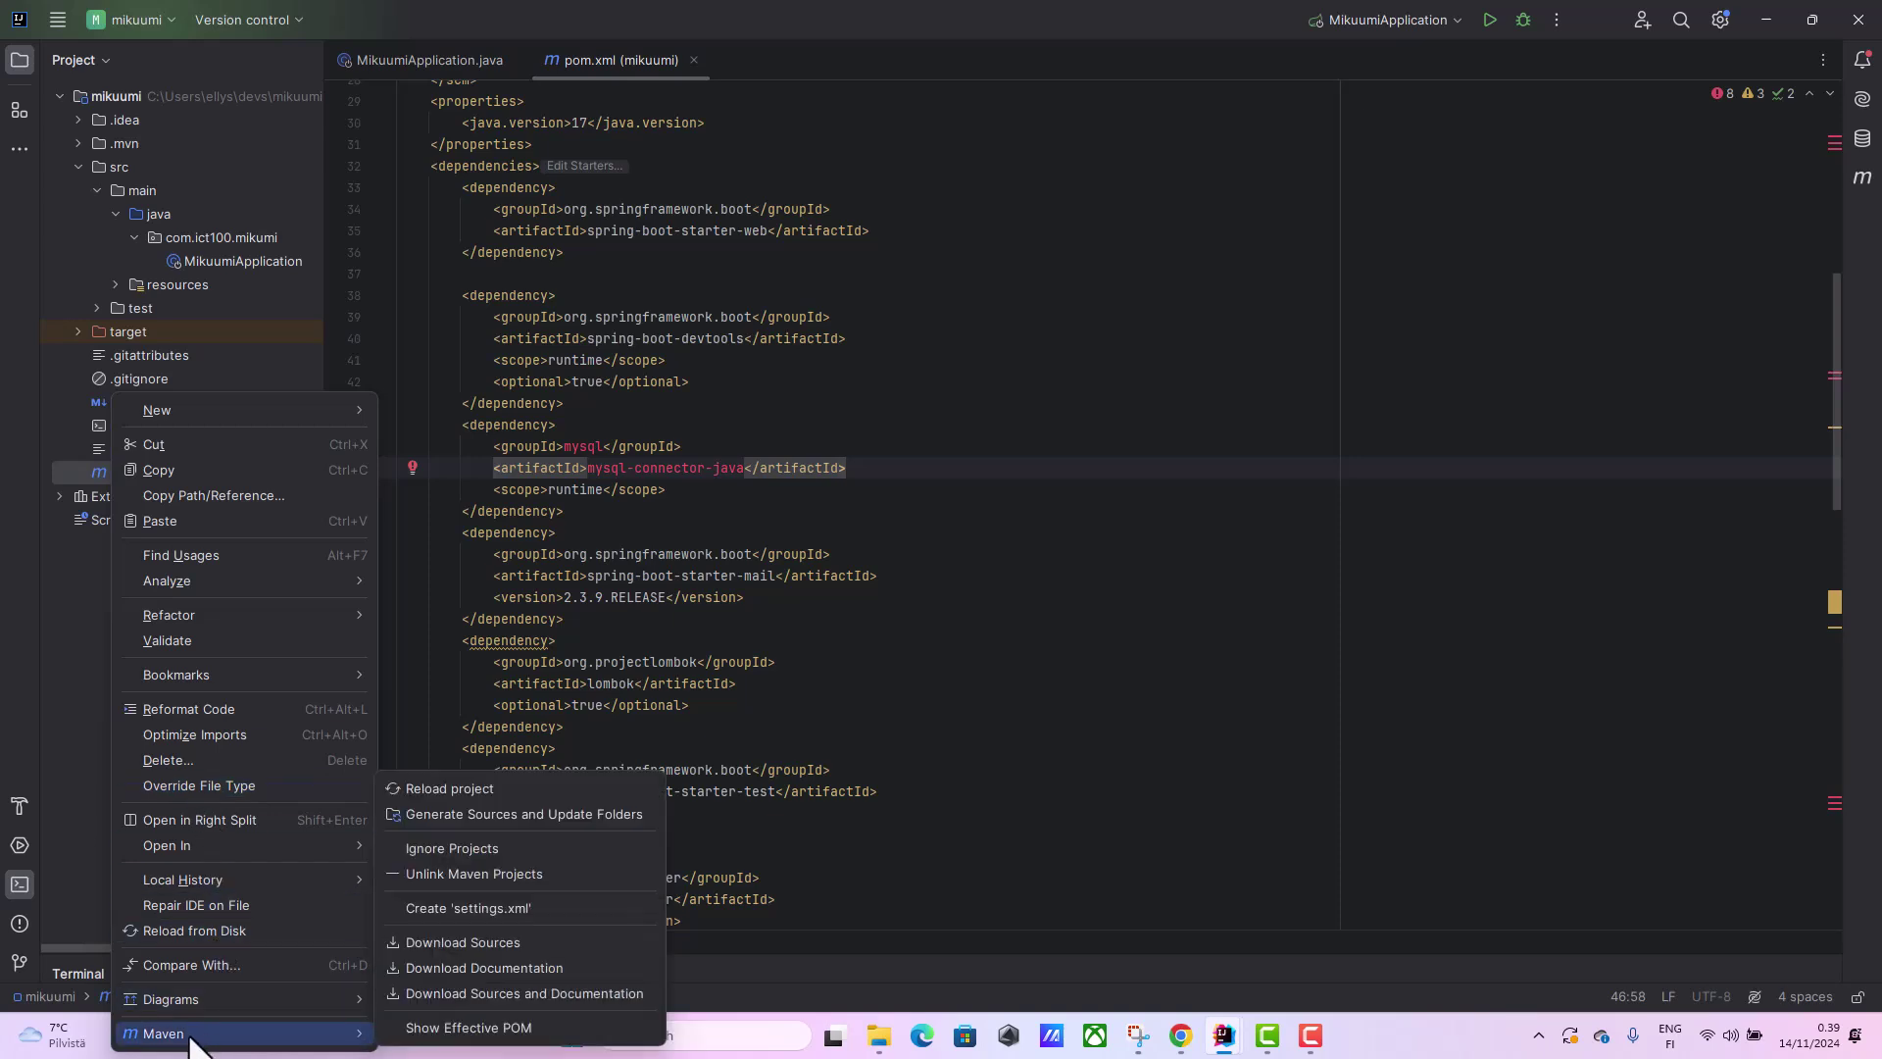
left_click(475, 786)
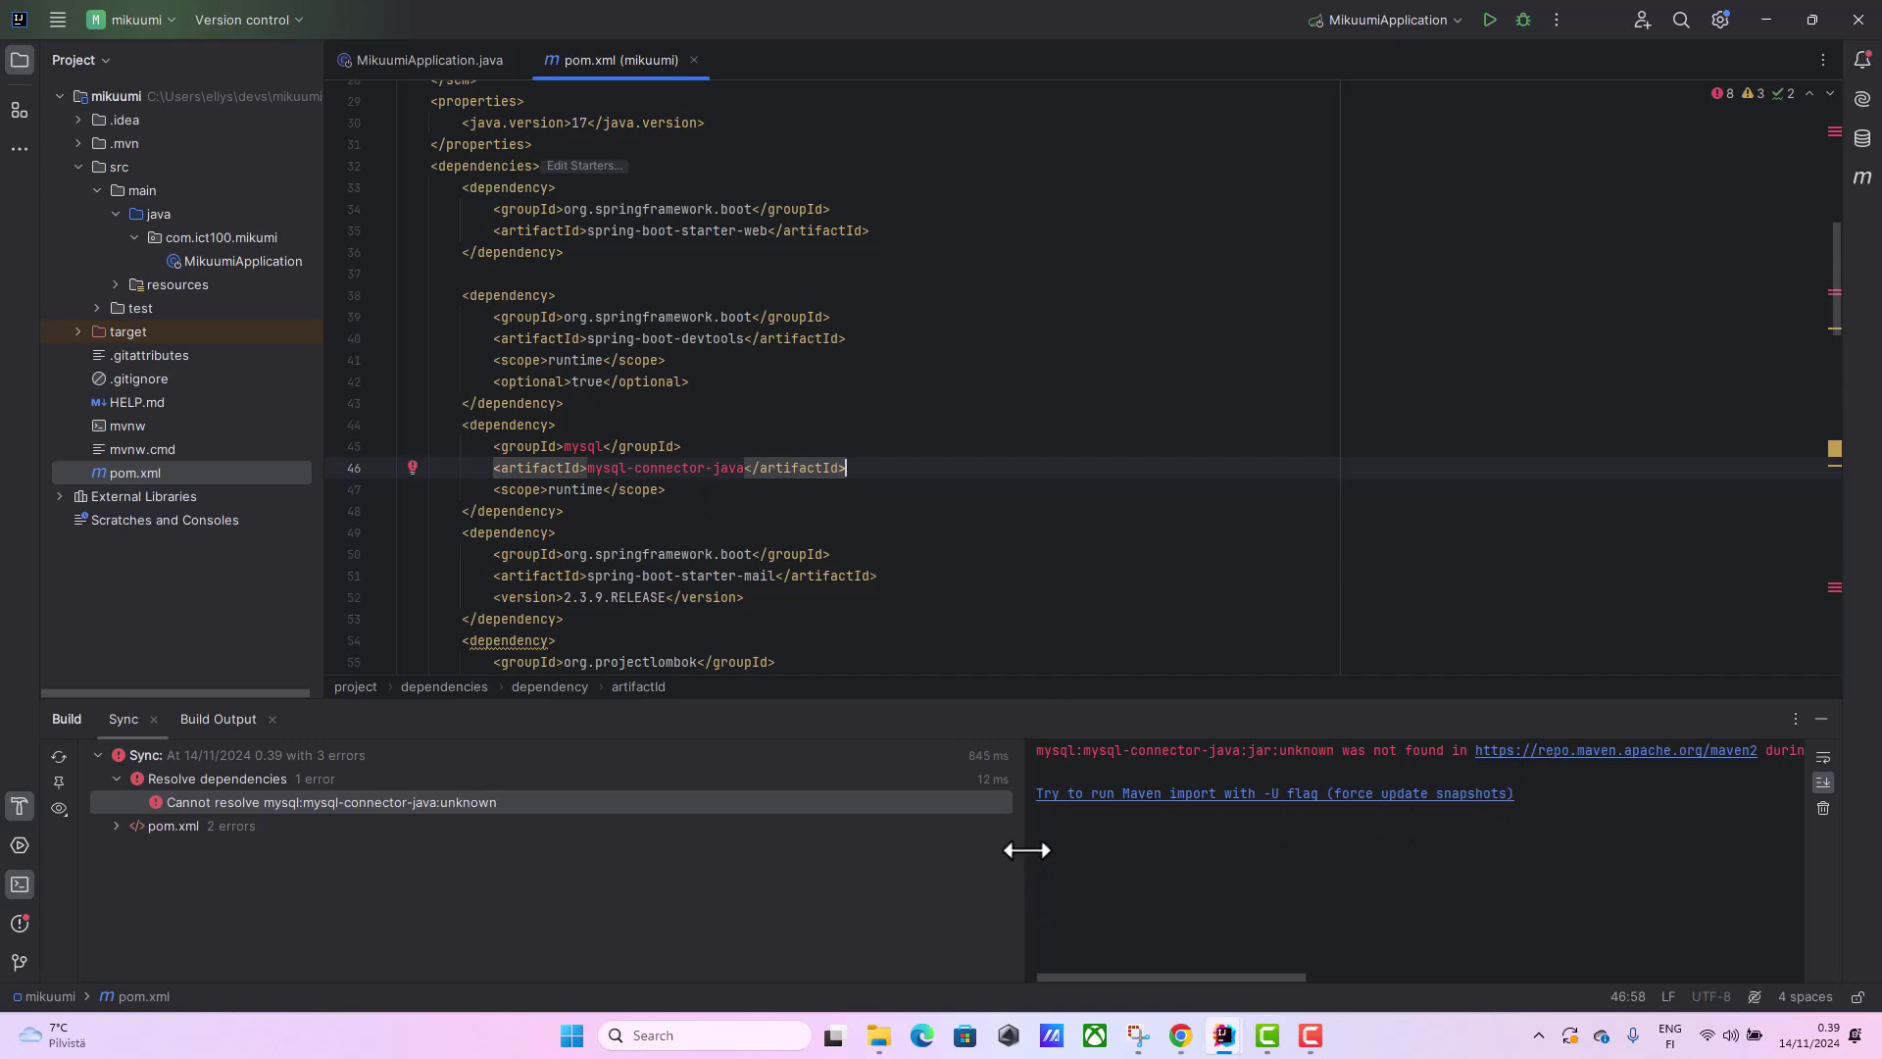
left_click_drag(1025, 853, 272, 821)
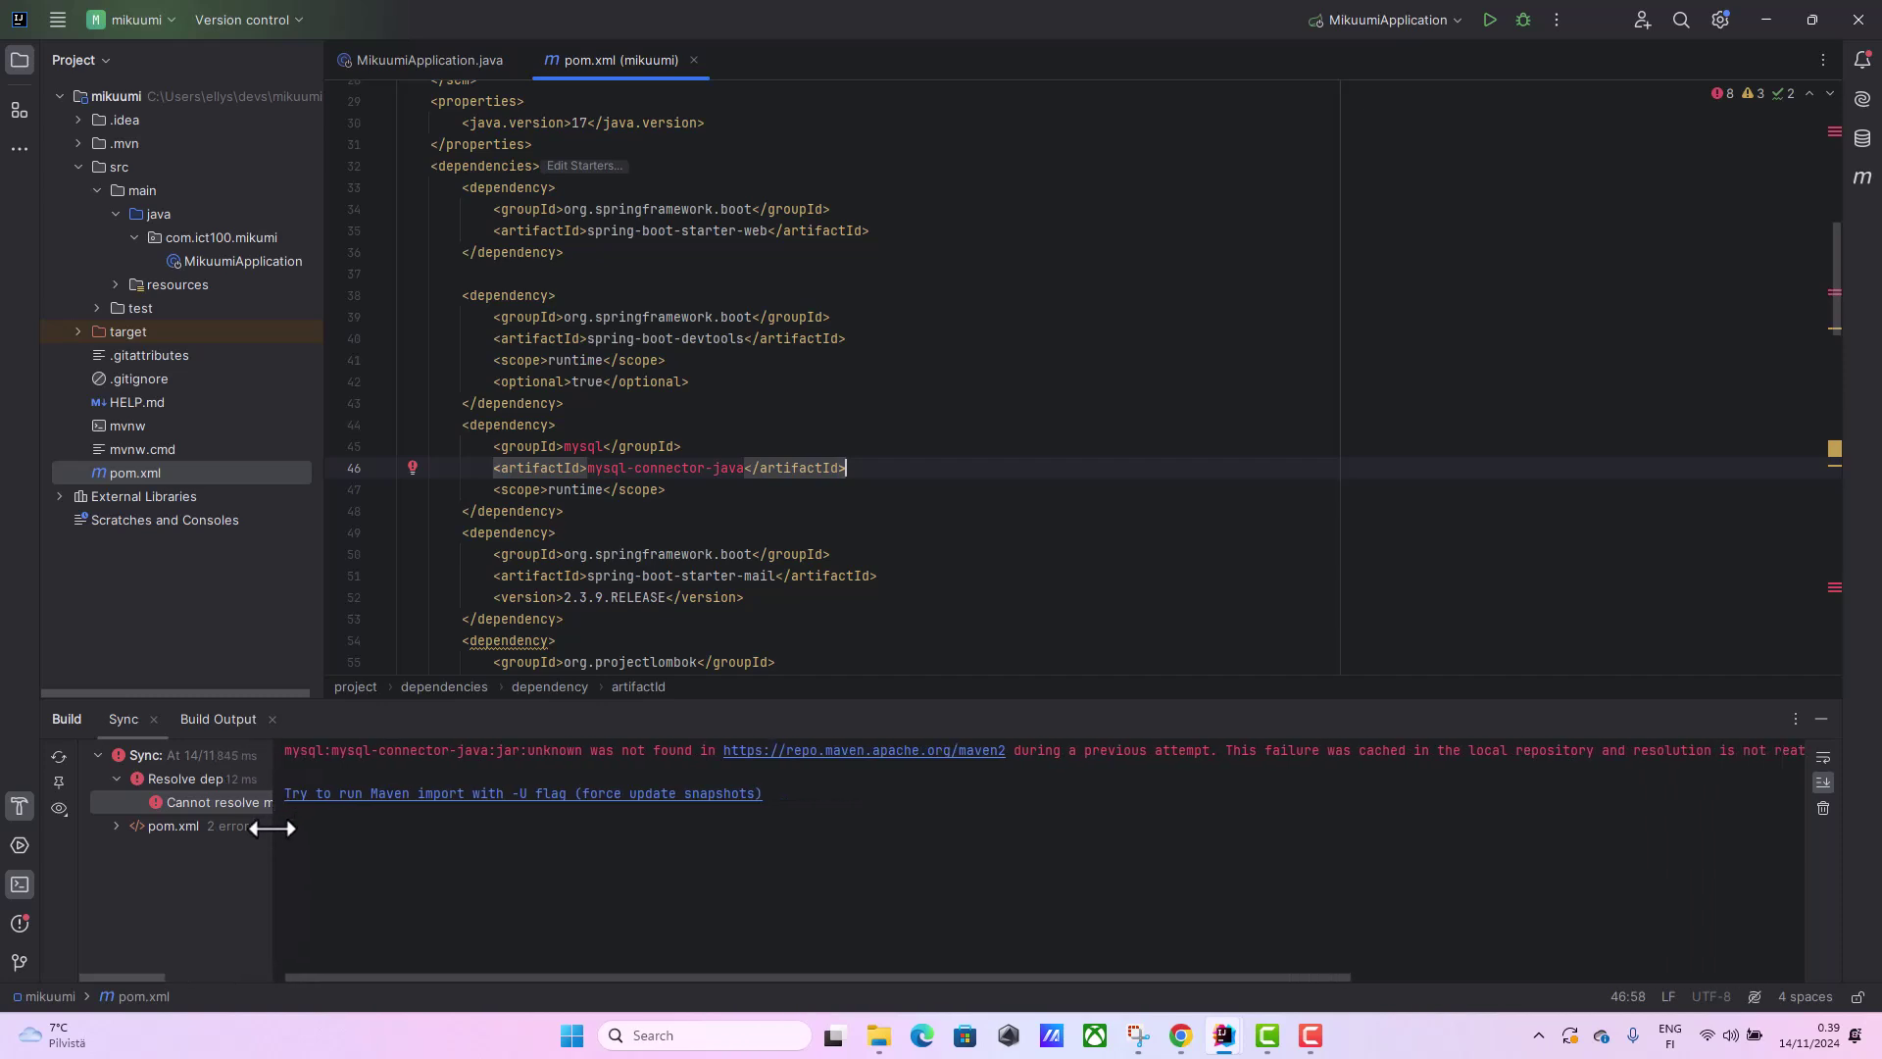